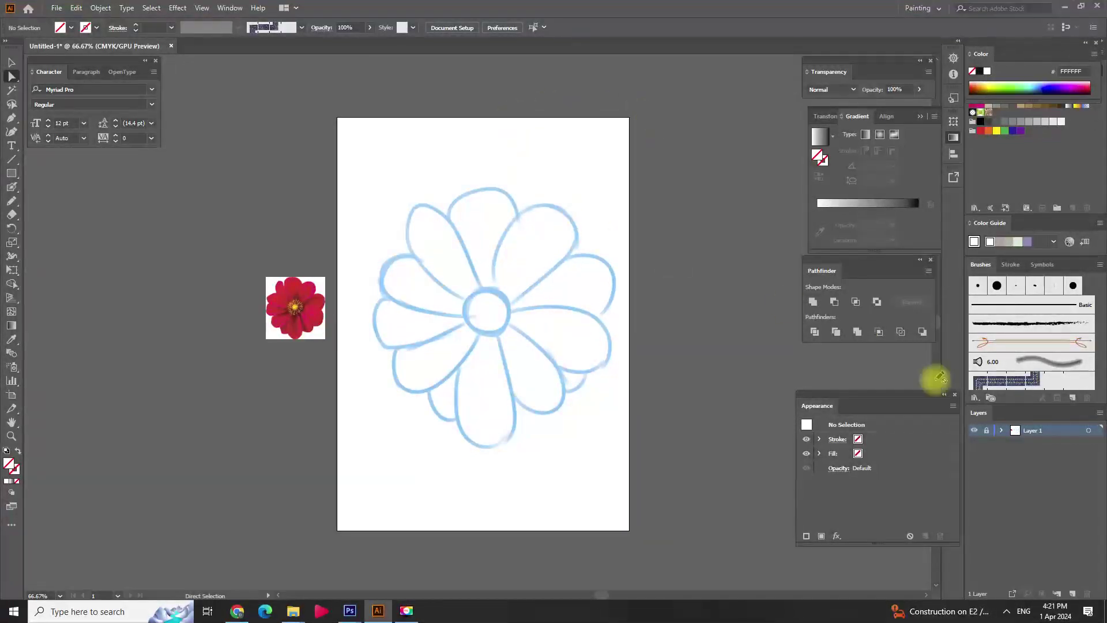
# Step: Add a new layer above the flower sketch, zoomed in, with the Blob Brush and black selected
pyautogui.click(12, 187)
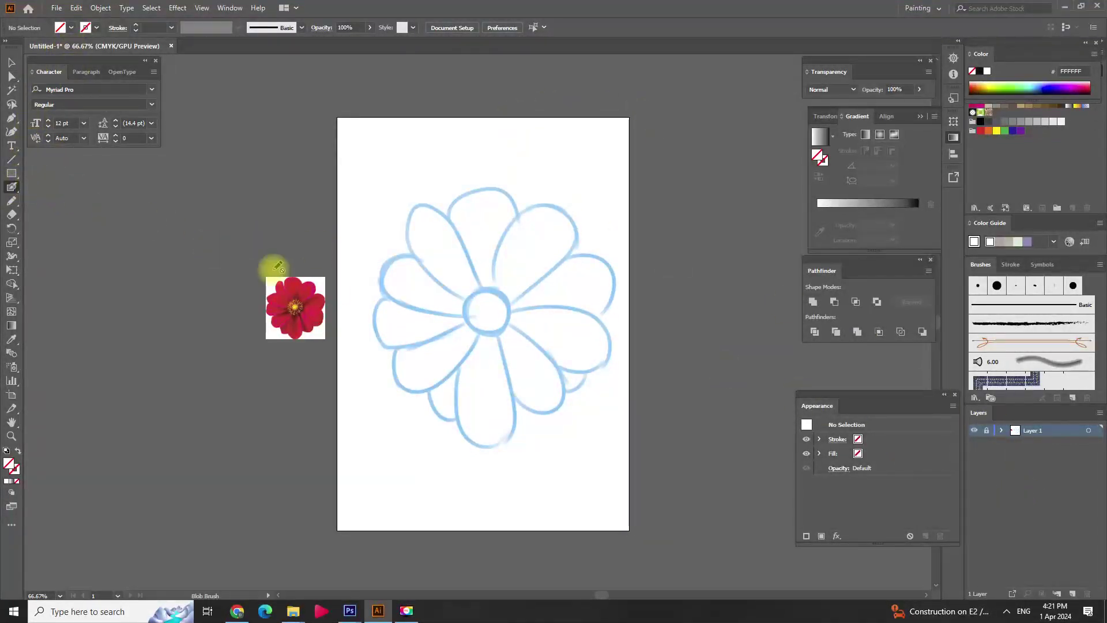
pyautogui.click(1072, 594)
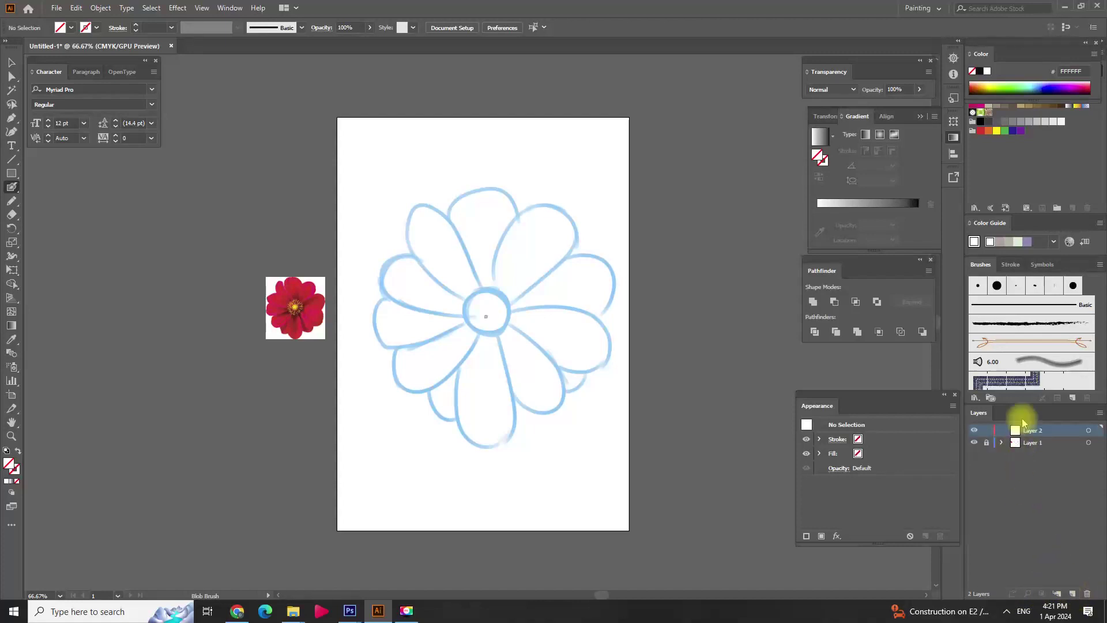
pyautogui.hotkey('ctrl', '=')
pyautogui.hotkey('ctrl', '=')
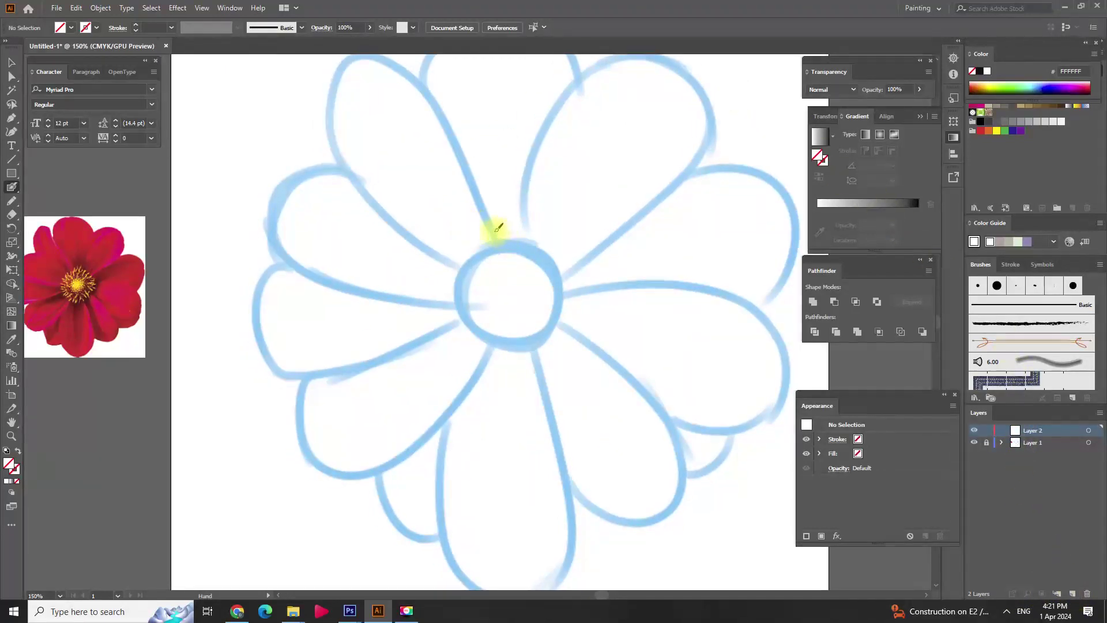
pyautogui.hotkey('ctrl', '=')
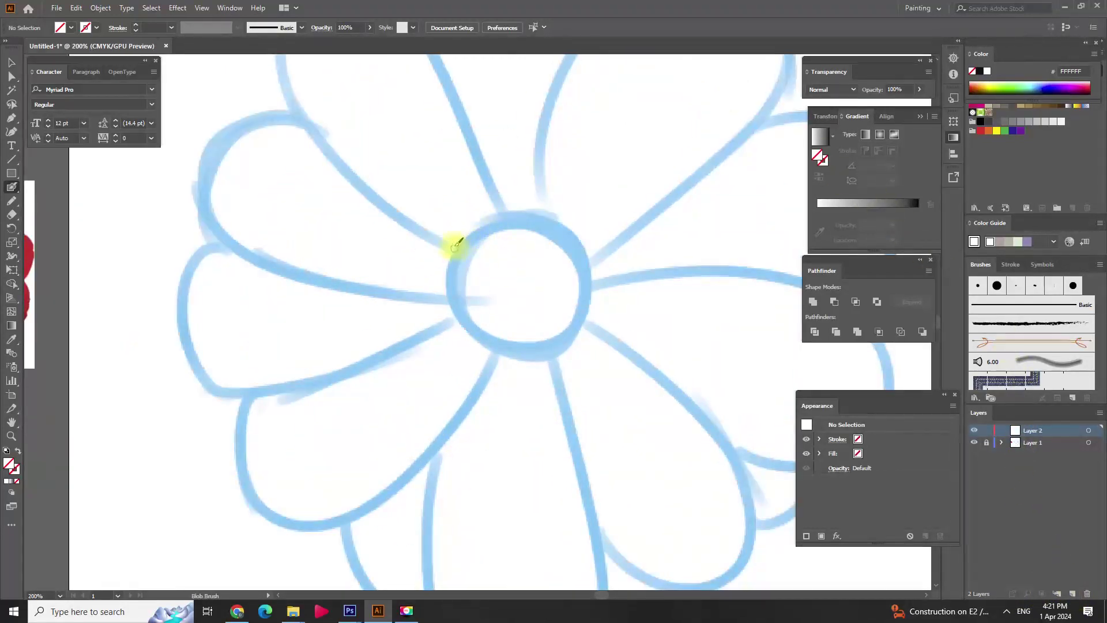
pyautogui.click(980, 121)
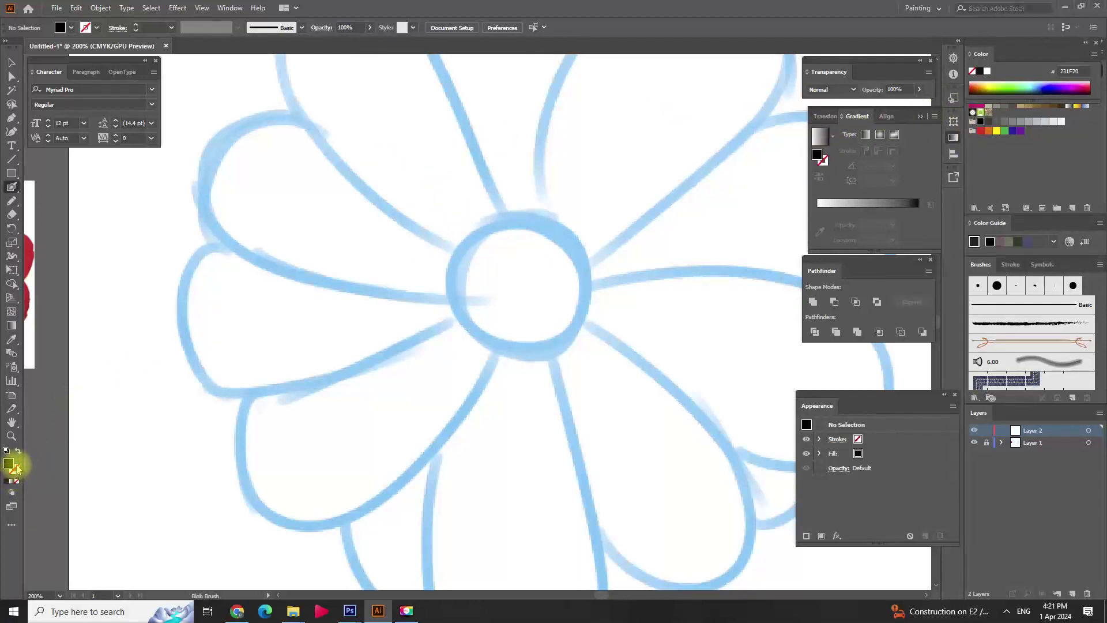
# Step: Make black the stroke colour and ink most of the centre circle with the Blob Brush
pyautogui.click(18, 450)
pyautogui.moveTo(488, 248); pyautogui.dragTo(490, 250)
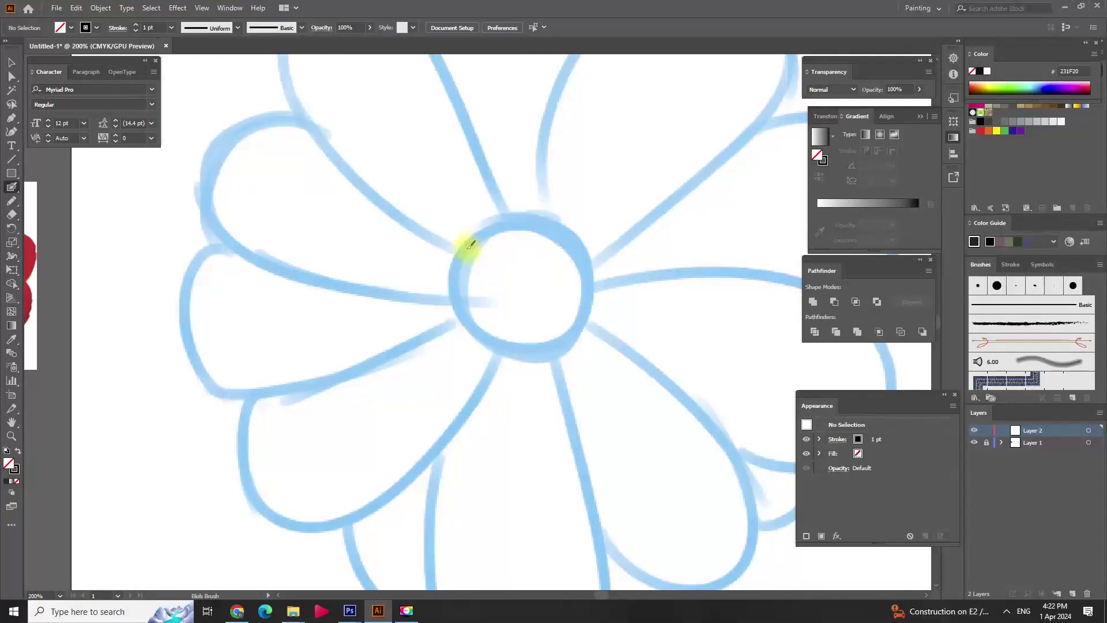
pyautogui.moveTo(489, 226)
pyautogui.mouseDown()
pyautogui.moveTo(575, 234)
pyautogui.moveTo(518, 345)
pyautogui.mouseUp()
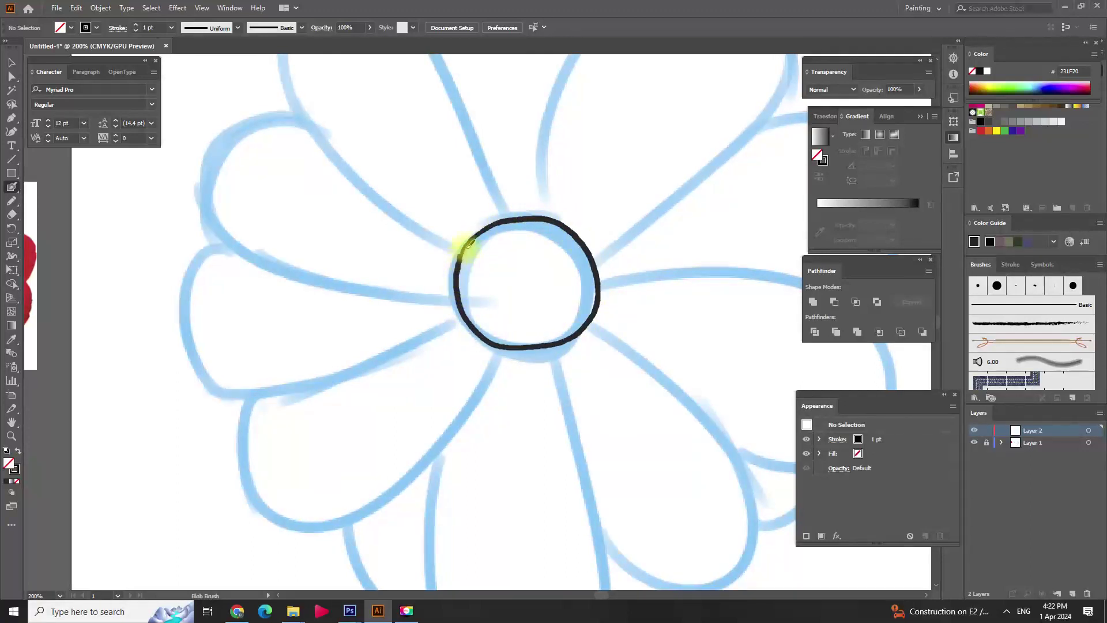
pyautogui.moveTo(468, 245); pyautogui.dragTo(474, 236)
pyautogui.scroll(-3, 531, 167)
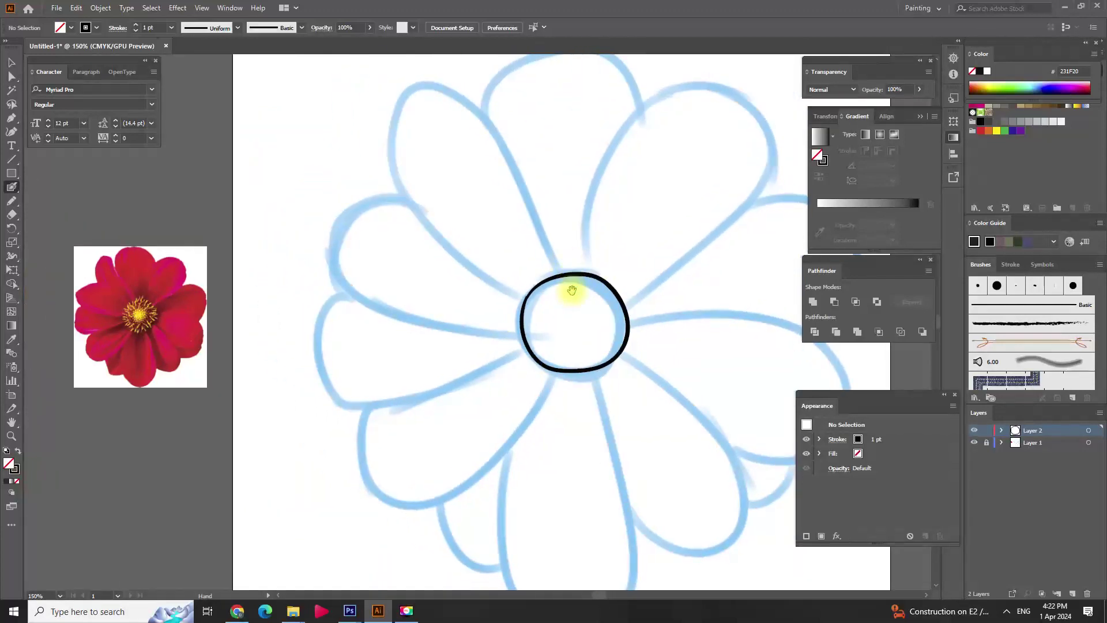
pyautogui.scroll(3, 524, 257)
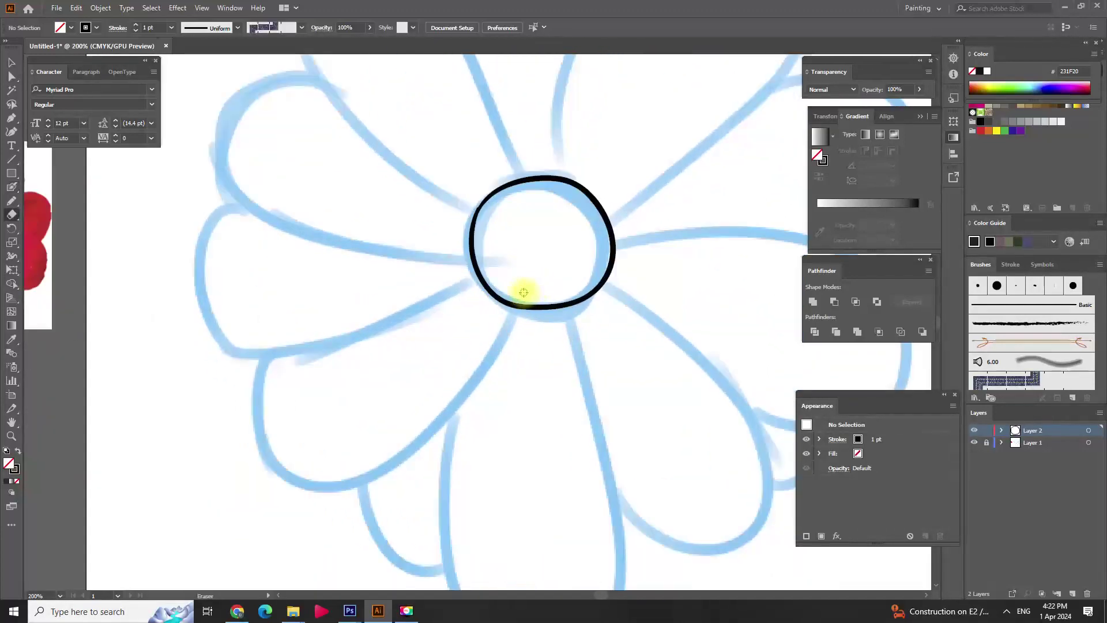
# Step: Erase the uneven bottom of the circle, then try and undo two lower-edge redraws
pyautogui.moveTo(513, 291)
pyautogui.mouseDown()
pyautogui.moveTo(548, 297)
pyautogui.moveTo(538, 293)
pyautogui.moveTo(592, 272)
pyautogui.mouseUp()
pyautogui.scroll(2, 547, 233)
pyautogui.moveTo(451, 281); pyautogui.dragTo(445, 281)
pyautogui.click(12, 186)
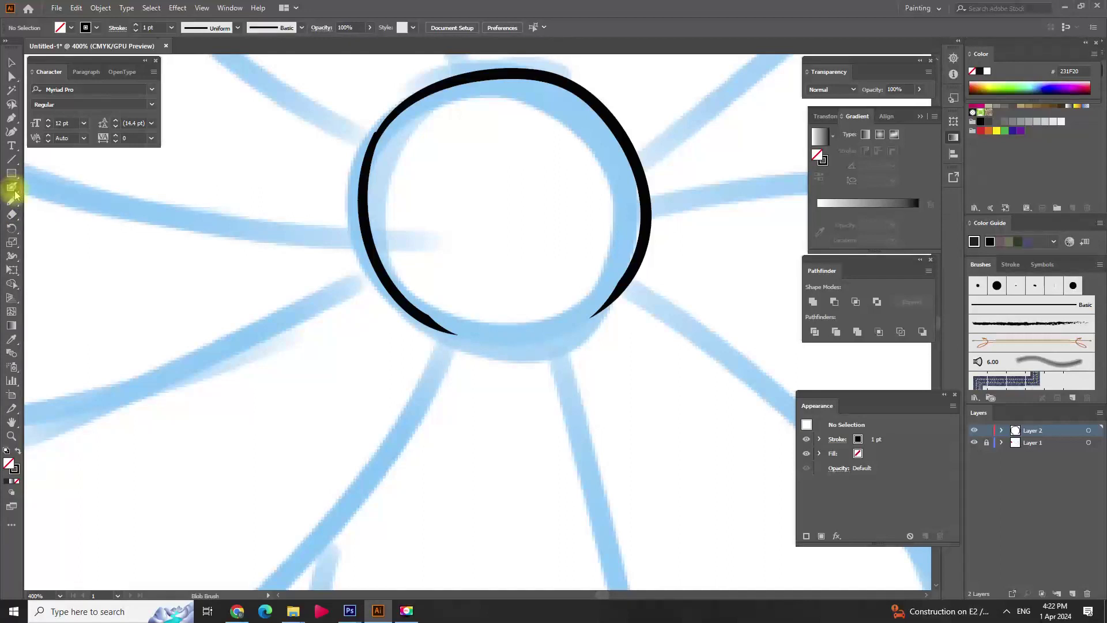
pyautogui.moveTo(416, 311); pyautogui.dragTo(629, 248)
pyautogui.hotkey('ctrl', 'z')
pyautogui.moveTo(432, 319); pyautogui.dragTo(625, 264)
pyautogui.hotkey('ctrl', 'z')
# Step: Confirm the Blob Brush settings and close the circle along its bottom and right
pyautogui.doubleClick(12, 187)
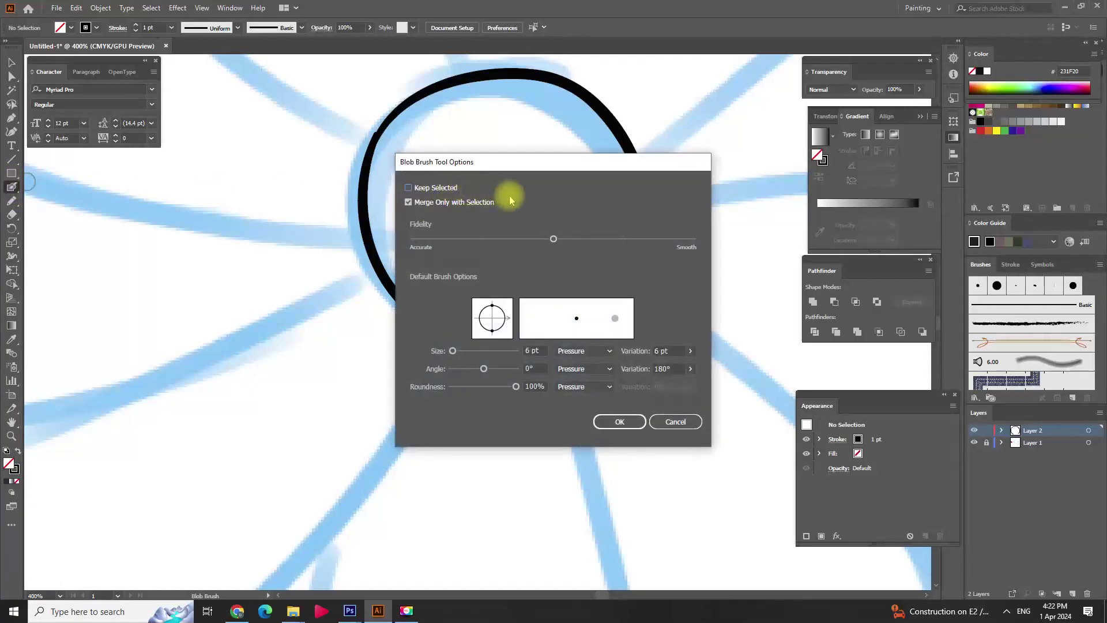
pyautogui.click(628, 423)
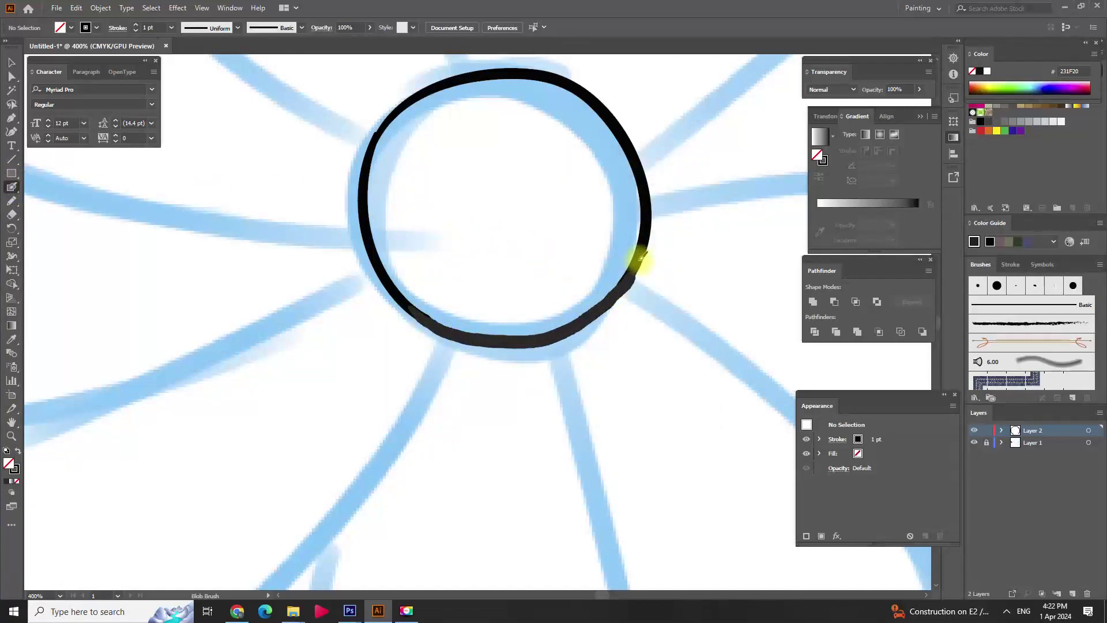
pyautogui.moveTo(449, 330); pyautogui.dragTo(634, 257)
pyautogui.hotkey('ctrl', '-')
pyautogui.press('e')
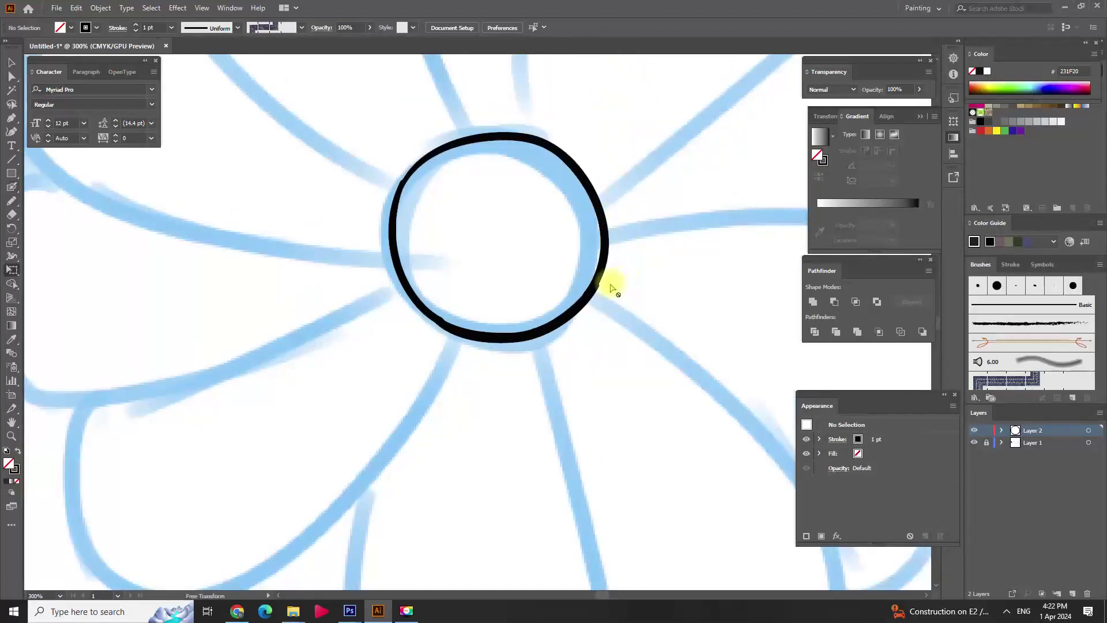
# Step: Tidy the ring with the Eraser, zoom out, and return to the Blob Brush
pyautogui.click(11, 214)
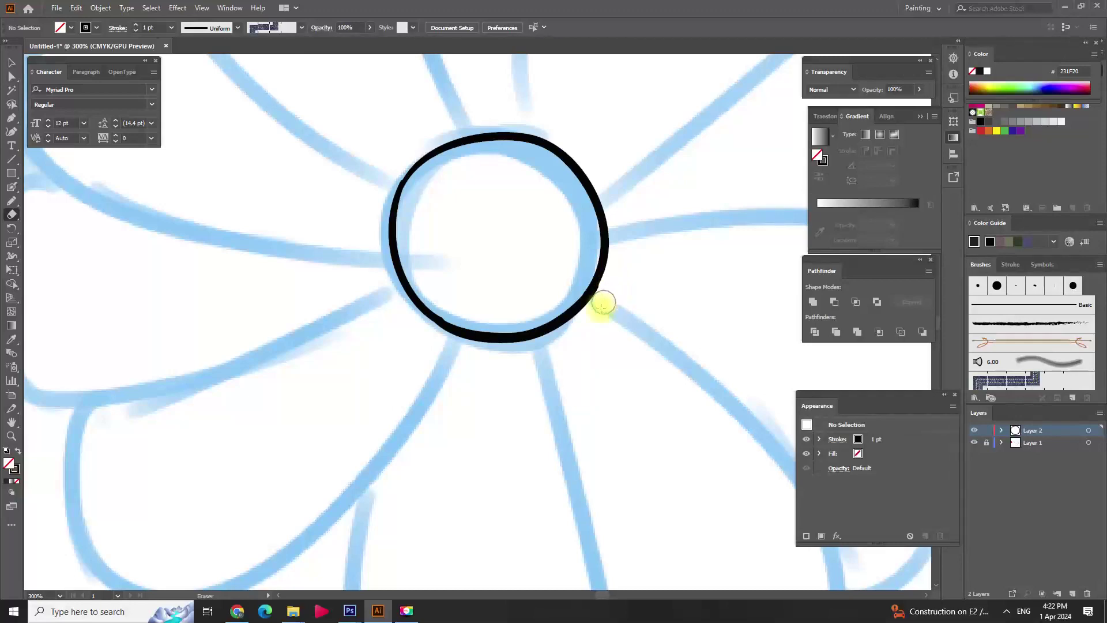
pyautogui.hotkey('ctrl', '-')
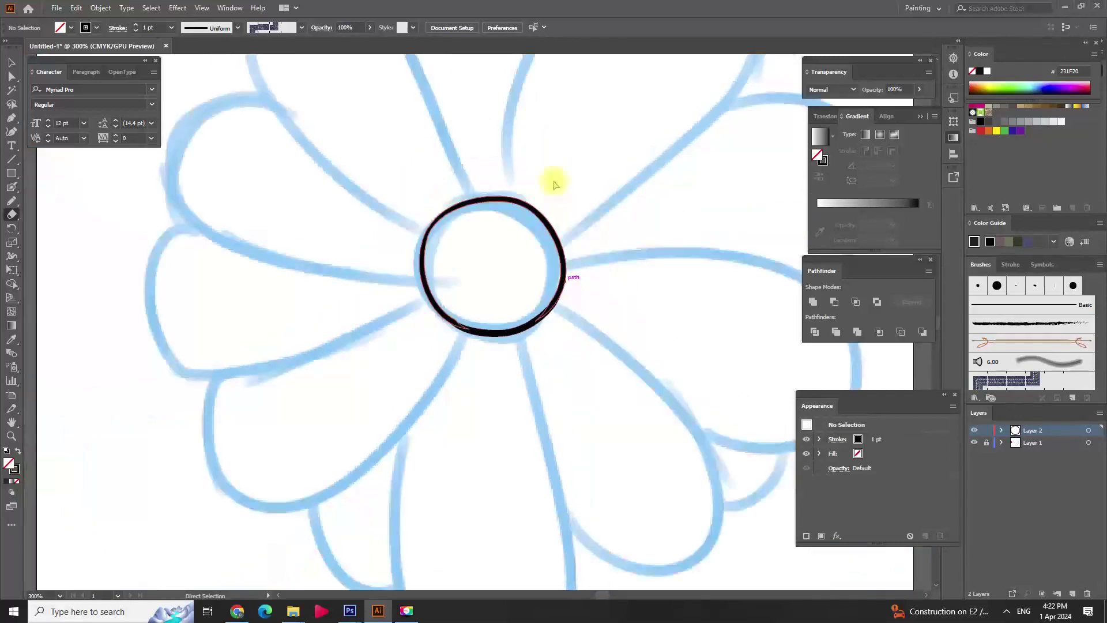
pyautogui.scroll(3, 536, 296)
pyautogui.scroll(1, 501, 254)
pyautogui.click(11, 186)
# Step: Ink the upper-left and left petal outlines out from the centre circle
pyautogui.moveTo(434, 280); pyautogui.dragTo(439, 281)
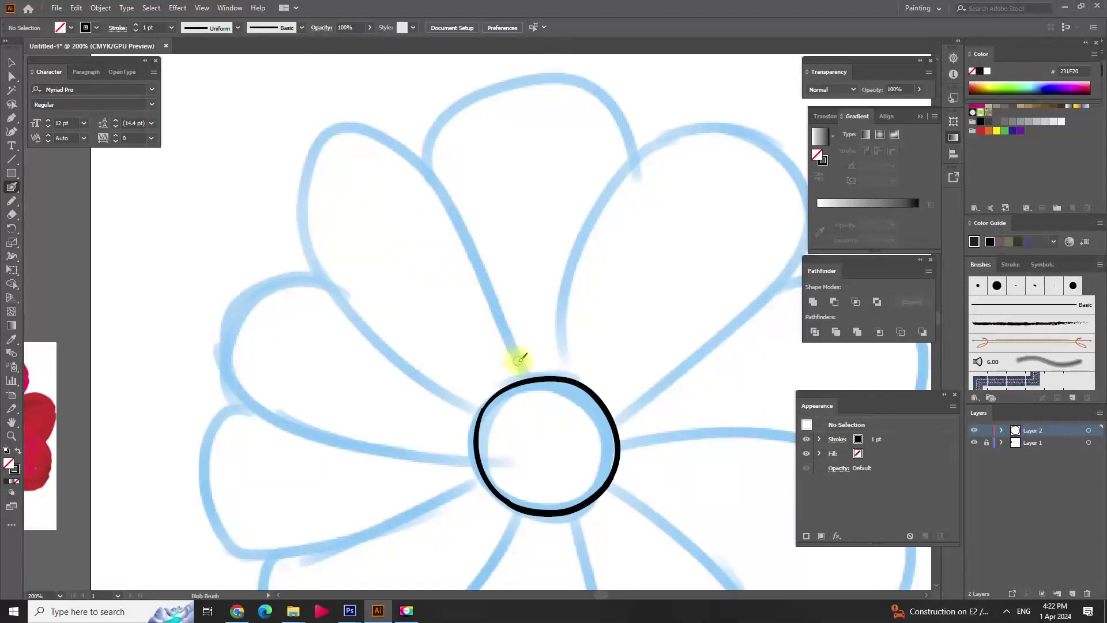
pyautogui.moveTo(528, 375); pyautogui.dragTo(403, 348)
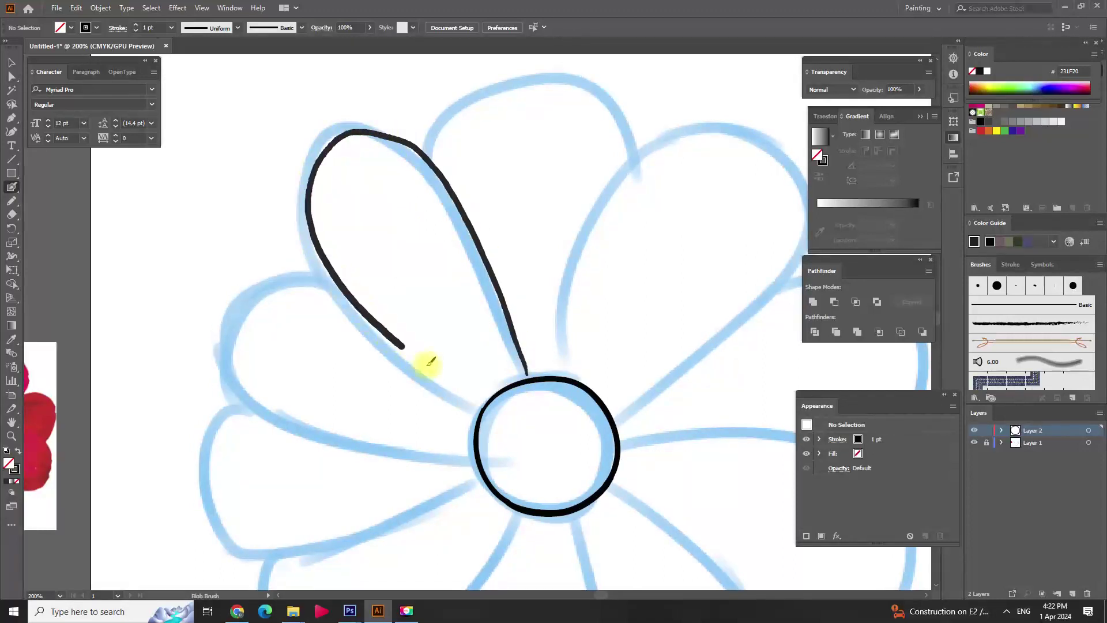
pyautogui.hotkey('ctrl', '-')
pyautogui.scroll(-2, 470, 181)
pyautogui.hscroll(-1, 470, 181)
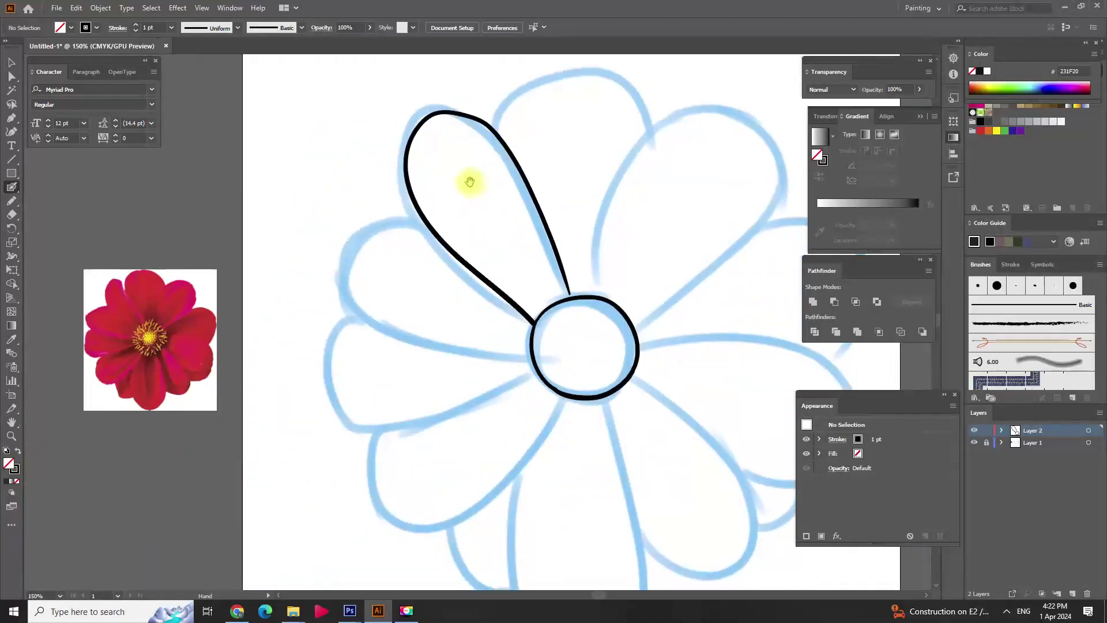
pyautogui.moveTo(363, 307); pyautogui.dragTo(531, 353)
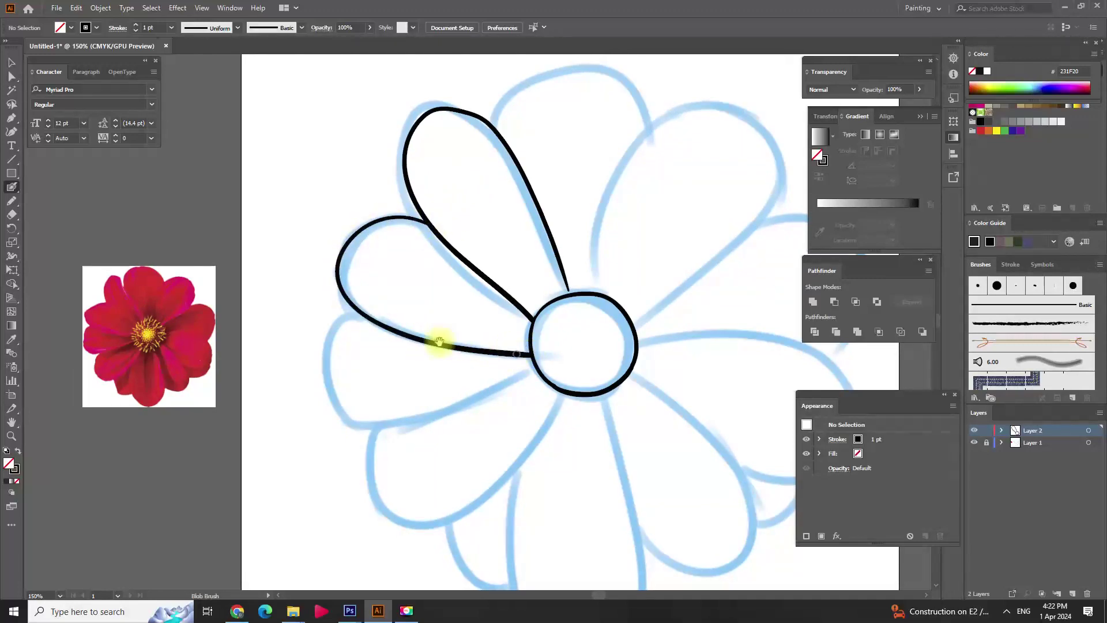
pyautogui.scroll(-2, 419, 245)
pyautogui.hscroll(-1, 419, 245)
pyautogui.moveTo(370, 248)
pyautogui.mouseDown()
pyautogui.moveTo(363, 353)
pyautogui.moveTo(517, 321)
pyautogui.moveTo(560, 292)
pyautogui.mouseUp()
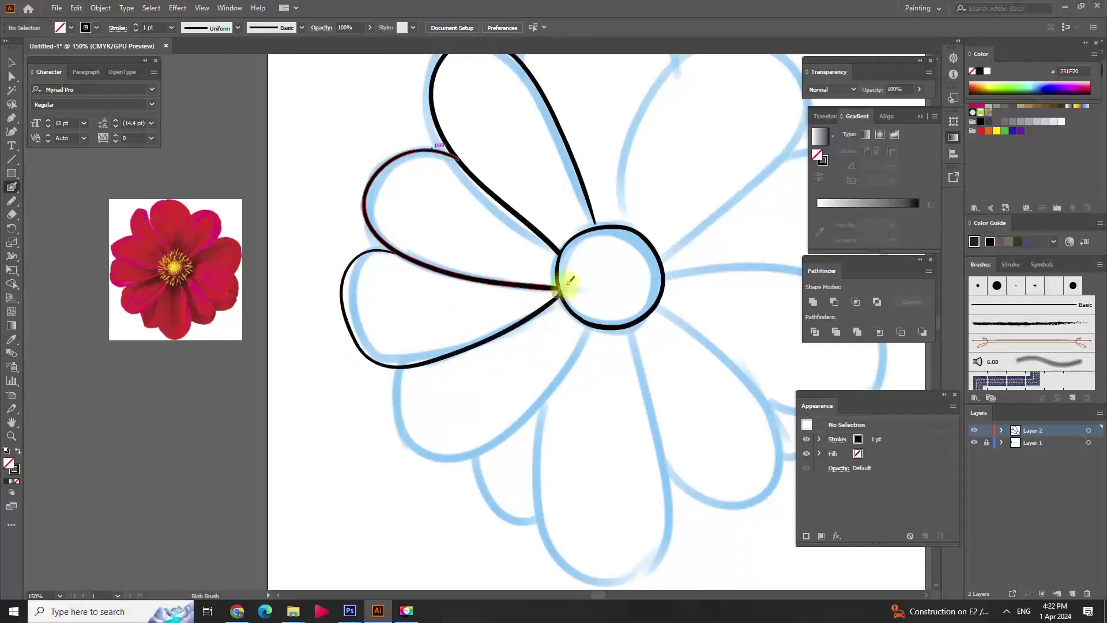
# Step: Ink the lower-left, lower and bottom petals' edges up to the centre
pyautogui.scroll(-2, 476, 252)
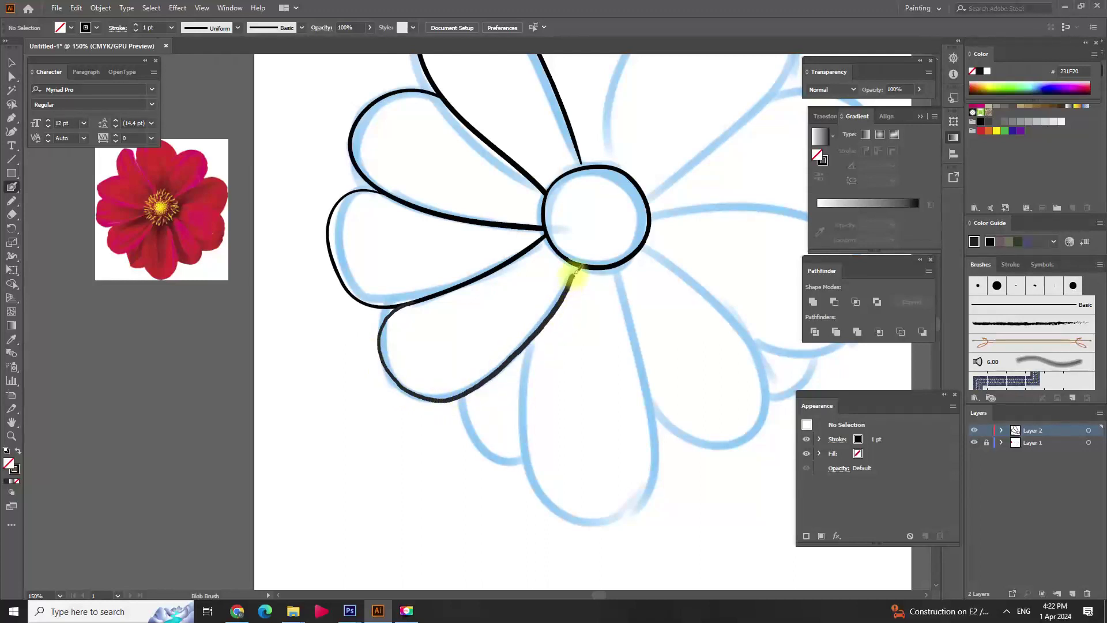
pyautogui.moveTo(579, 266); pyautogui.dragTo(580, 265)
pyautogui.scroll(-1, 371, 235)
pyautogui.hscroll(4, 370, 235)
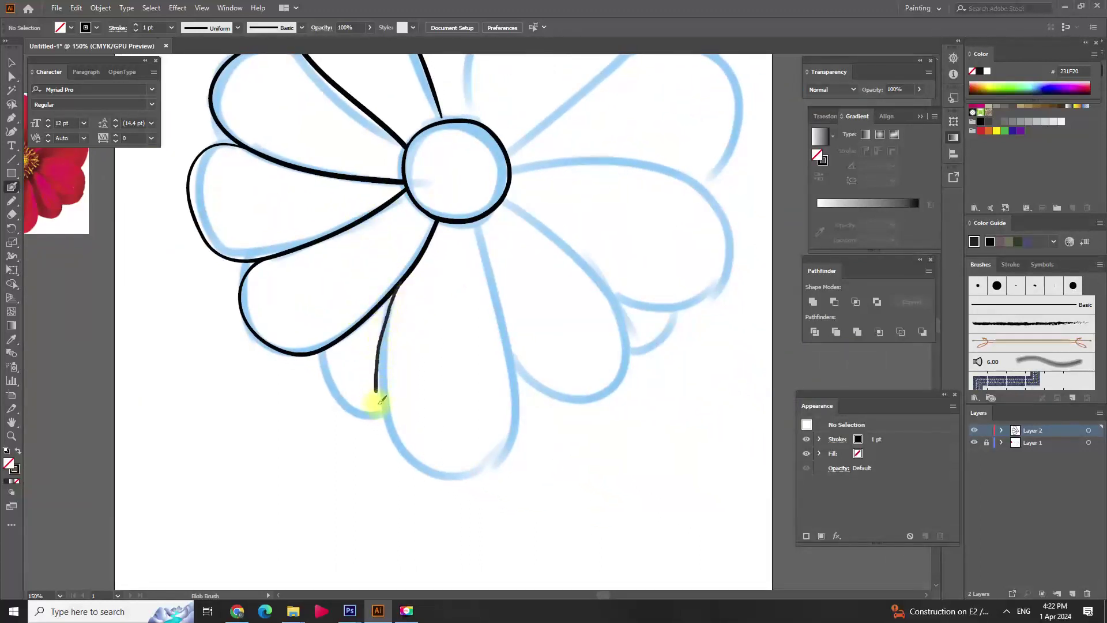
pyautogui.moveTo(513, 390); pyautogui.dragTo(474, 220)
pyautogui.scroll(2, 438, 260)
pyautogui.hscroll(3, 421, 289)
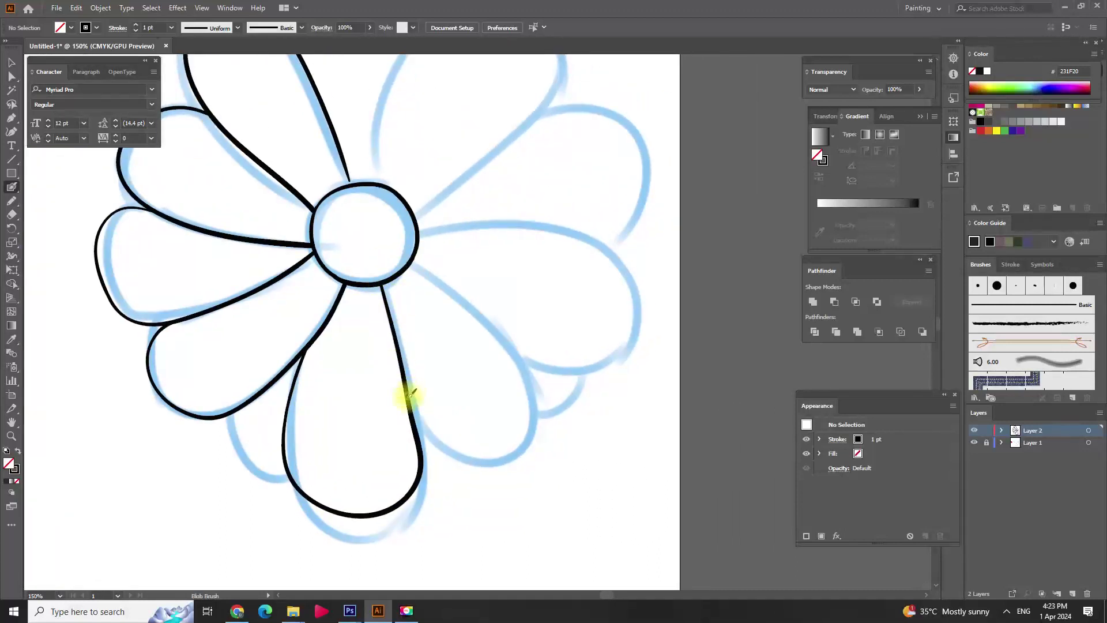
pyautogui.moveTo(538, 426)
pyautogui.mouseDown()
pyautogui.moveTo(453, 279)
pyautogui.moveTo(416, 257)
pyautogui.mouseUp()
# Step: Outline the right petal, redrawing it once after an undo, and select its path
pyautogui.moveTo(420, 190)
pyautogui.mouseDown()
pyautogui.moveTo(409, 327)
pyautogui.moveTo(390, 320)
pyautogui.moveTo(555, 321)
pyautogui.moveTo(562, 435)
pyautogui.mouseUp()
pyautogui.moveTo(491, 431); pyautogui.dragTo(493, 434)
pyautogui.moveTo(396, 257)
pyautogui.mouseDown()
pyautogui.moveTo(425, 333)
pyautogui.moveTo(402, 294)
pyautogui.moveTo(519, 321)
pyautogui.moveTo(525, 458)
pyautogui.moveTo(492, 457)
pyautogui.mouseUp()
pyautogui.hotkey('ctrl', 'z')
pyautogui.moveTo(383, 283); pyautogui.dragTo(388, 321)
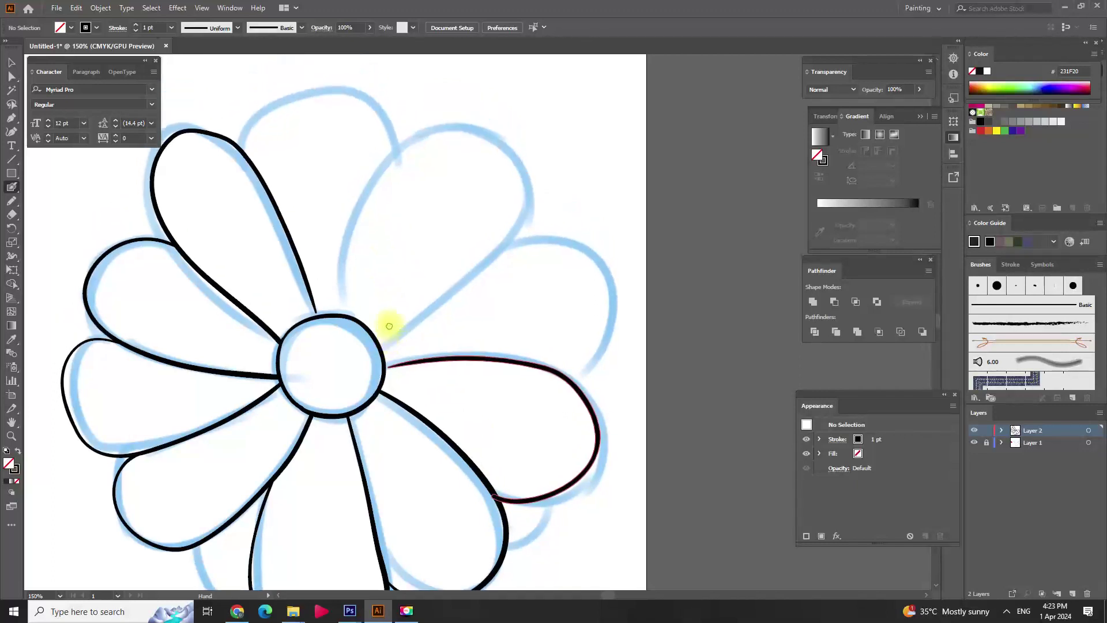
pyautogui.click(388, 365)
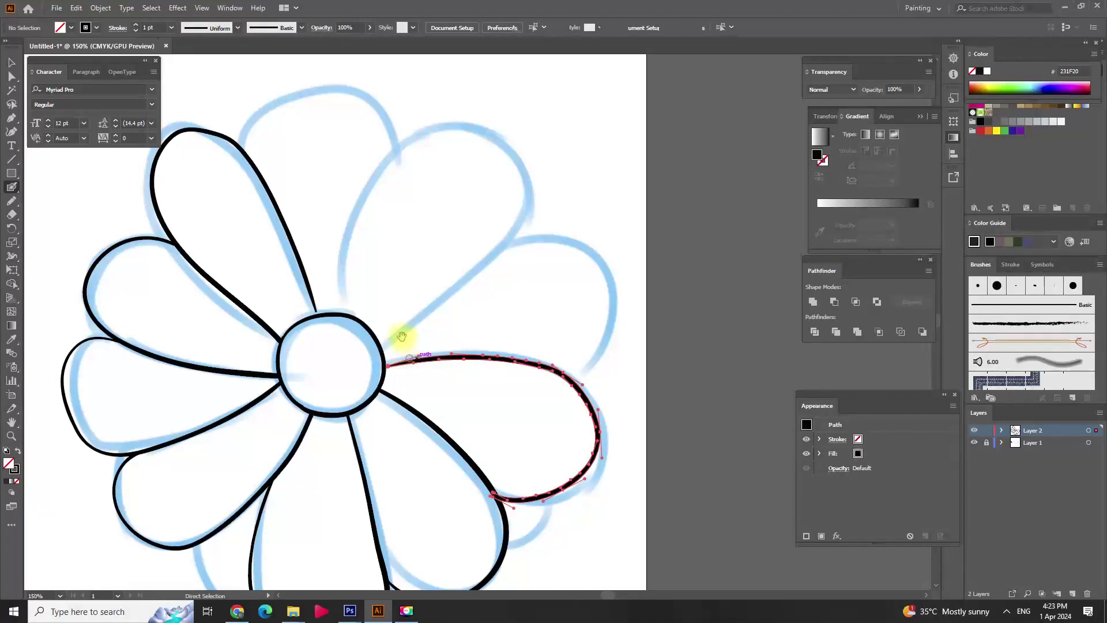
# Step: Thicken the petal outline where it joins the centre circle
pyautogui.moveTo(399, 359); pyautogui.dragTo(470, 290)
pyautogui.scroll(5, 469, 290)
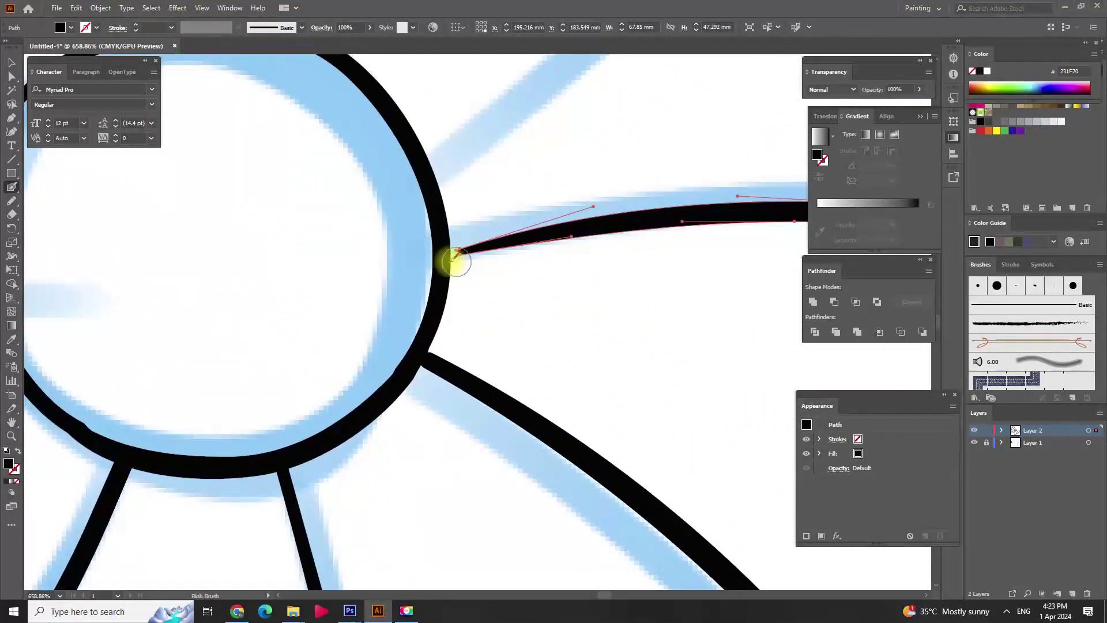
pyautogui.moveTo(446, 258); pyautogui.dragTo(576, 225)
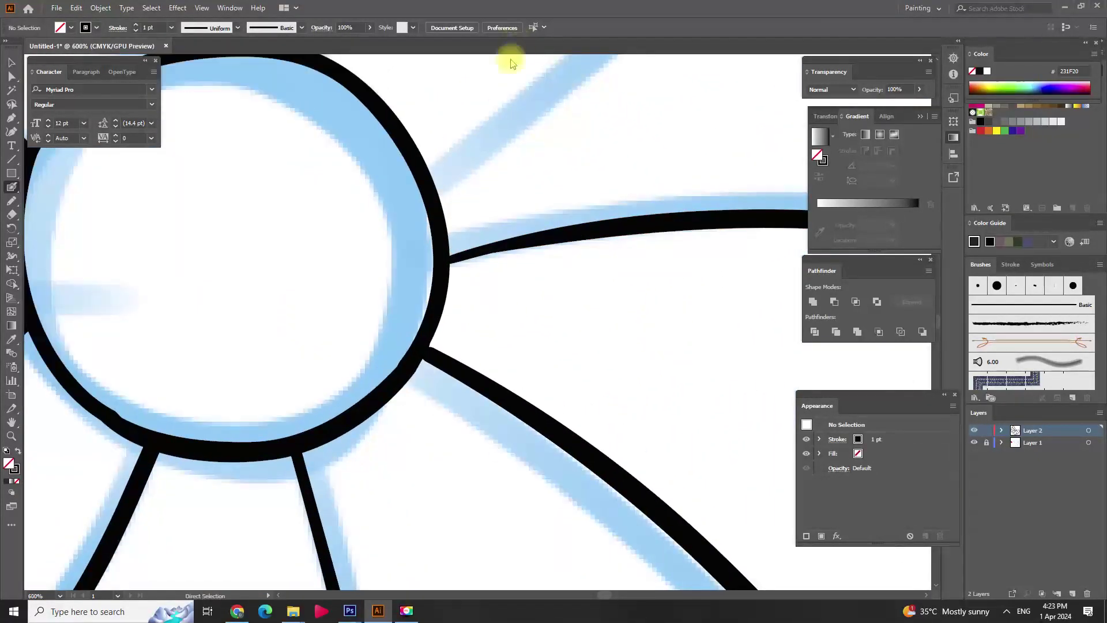
pyautogui.scroll(-5, 452, 193)
pyautogui.moveTo(464, 277)
pyautogui.mouseDown()
pyautogui.moveTo(451, 286)
pyautogui.moveTo(410, 230)
pyautogui.moveTo(406, 249)
pyautogui.mouseUp()
# Step: Trace the upper-right and right petal outlines over their tops, undoing two misfired strokes
pyautogui.moveTo(432, 183); pyautogui.dragTo(412, 247)
pyautogui.hotkey('ctrl', '+')
pyautogui.hotkey('ctrl', 'z')
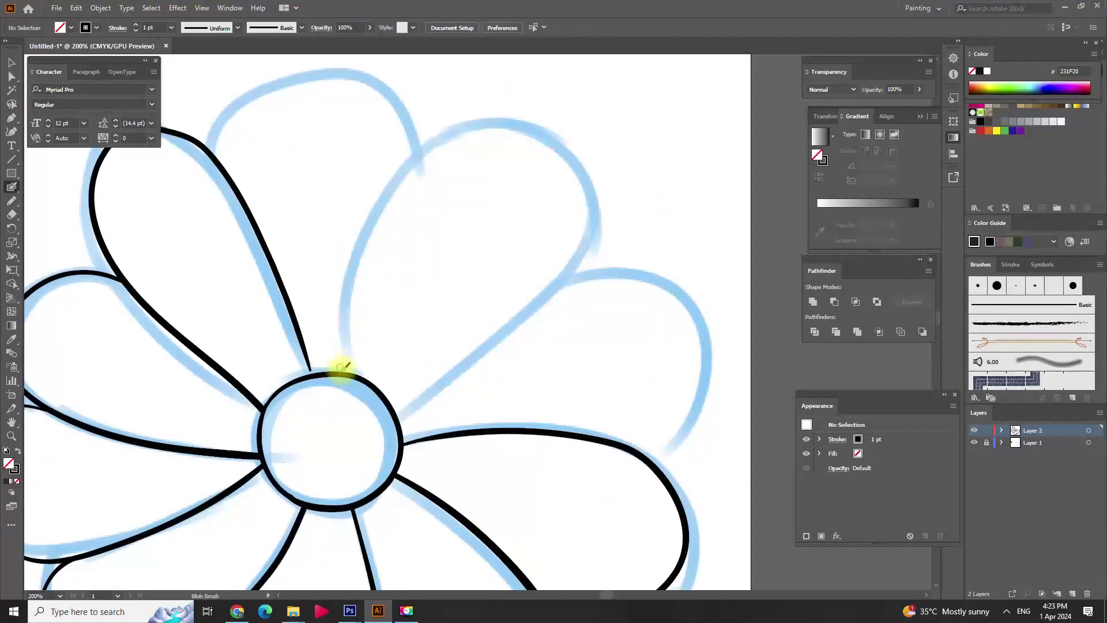
pyautogui.moveTo(349, 373); pyautogui.dragTo(579, 170)
pyautogui.hotkey('ctrl', 'z')
pyautogui.moveTo(348, 375)
pyautogui.mouseDown()
pyautogui.moveTo(365, 279)
pyautogui.moveTo(521, 134)
pyautogui.moveTo(575, 257)
pyautogui.moveTo(427, 390)
pyautogui.mouseUp()
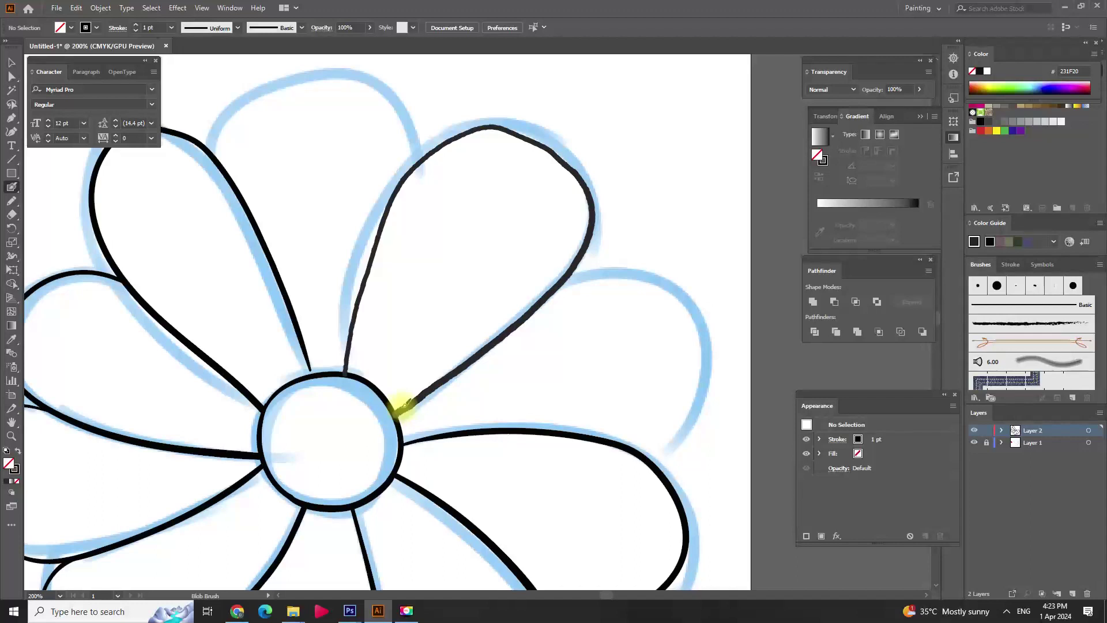
pyautogui.moveTo(474, 315); pyautogui.dragTo(360, 252)
pyautogui.moveTo(442, 200)
pyautogui.mouseDown()
pyautogui.moveTo(531, 185)
pyautogui.moveTo(543, 351)
pyautogui.mouseUp()
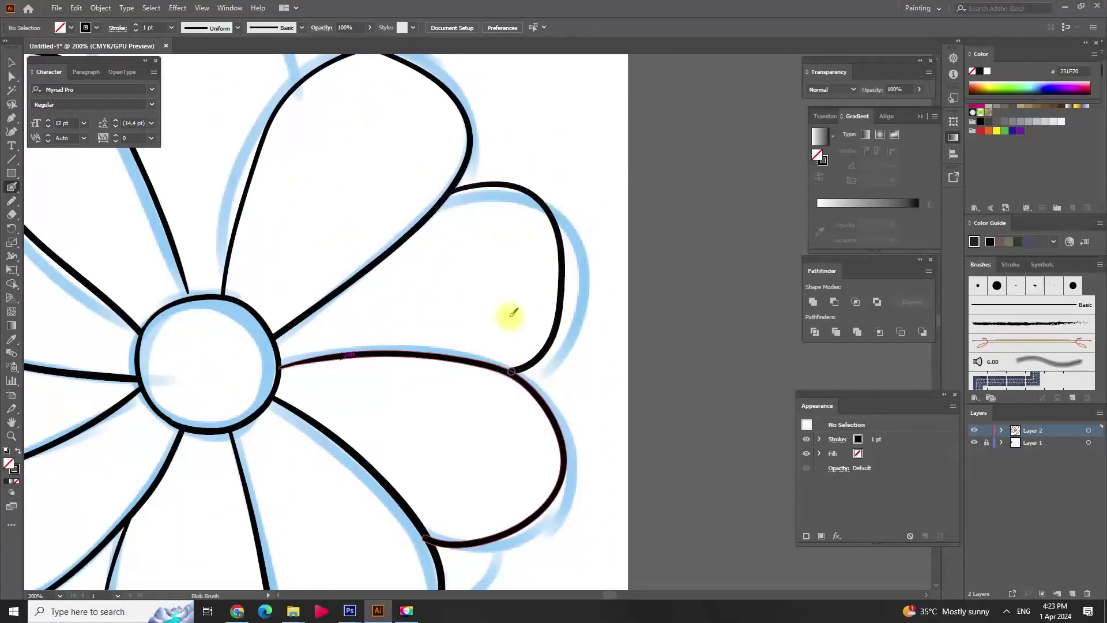
pyautogui.hscroll(-5, 513, 260)
pyautogui.moveTo(406, 269); pyautogui.dragTo(455, 288)
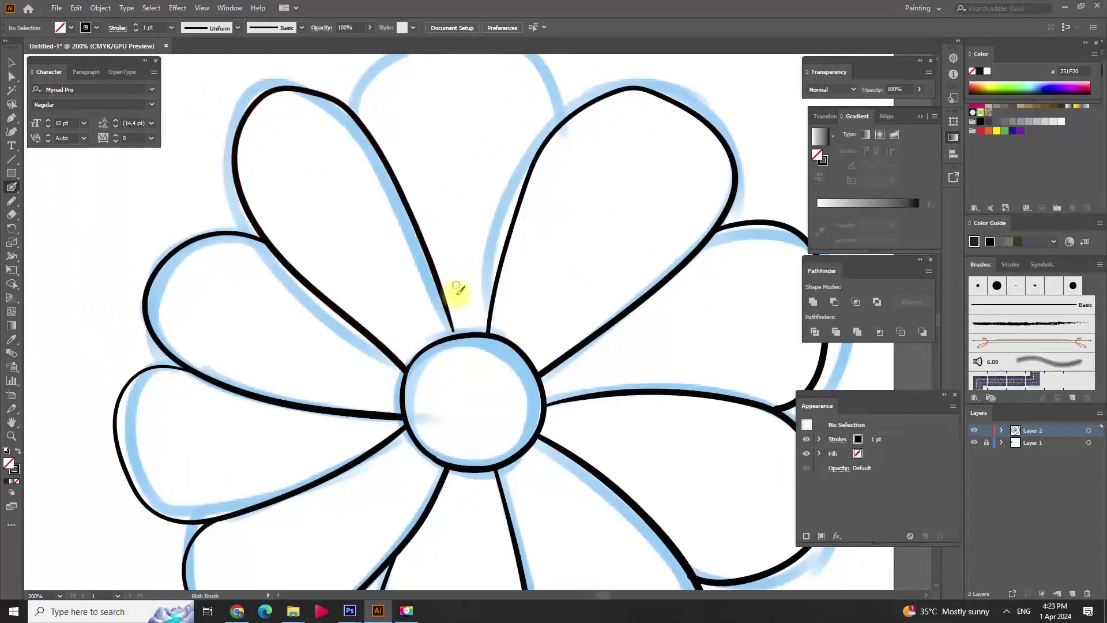
# Step: Inspect a petal outline with Direct Selection, thicken its centre edge, and ink a petal's top arc
pyautogui.hotkey('ctrl', '=')
pyautogui.hotkey('ctrl', '=')
pyautogui.press('a')
pyautogui.click(416, 305)
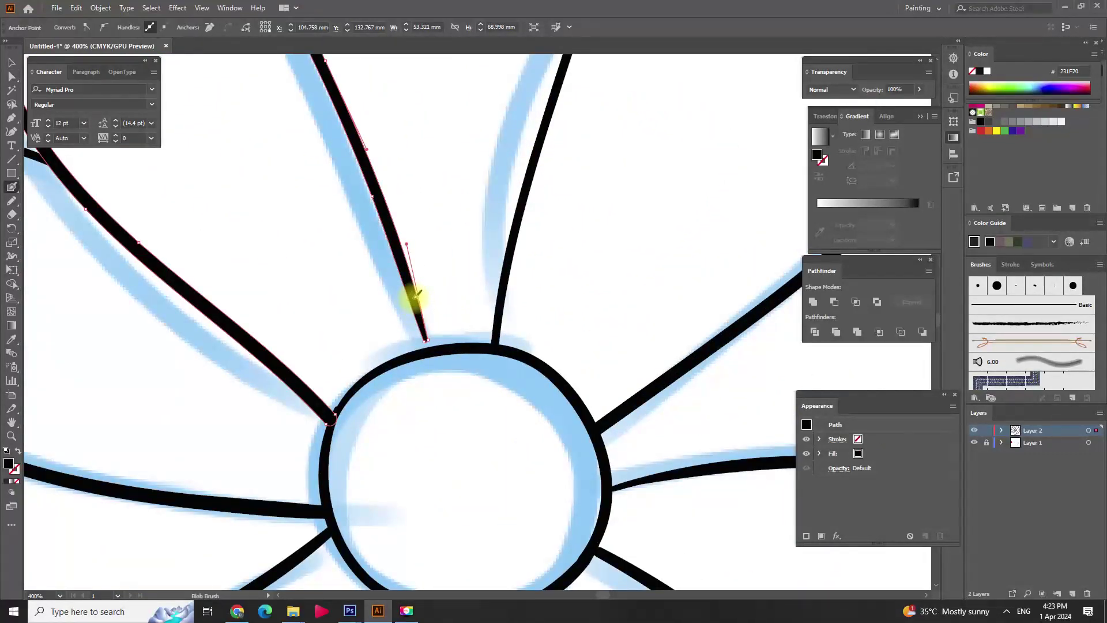
pyautogui.keyDown('ctrl'); pyautogui.click(444, 237); pyautogui.keyUp('ctrl')
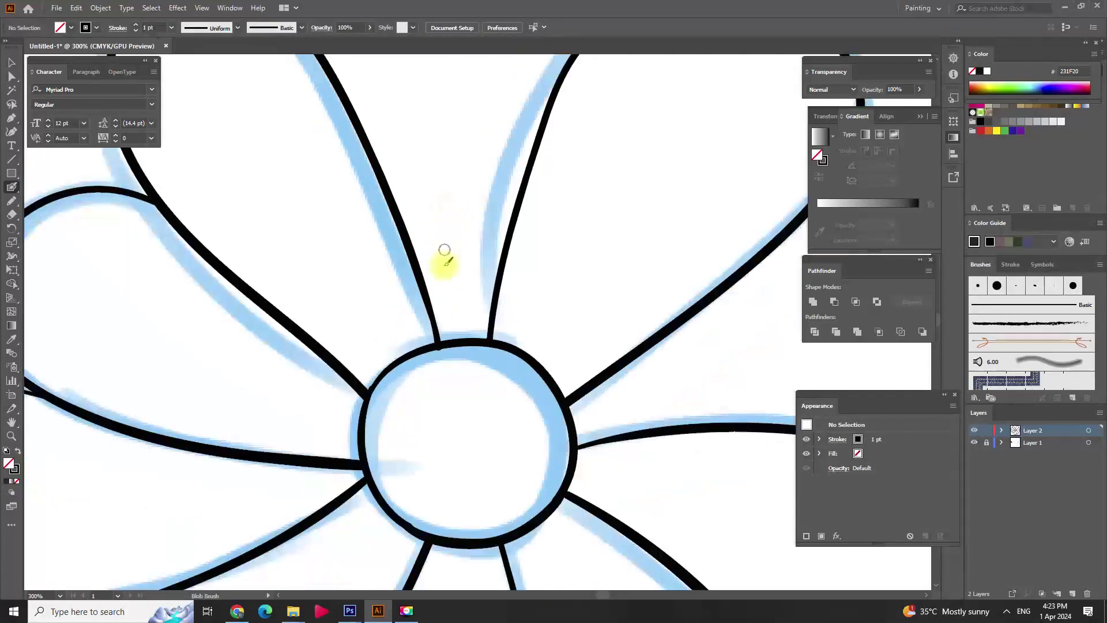
pyautogui.moveTo(419, 296); pyautogui.dragTo(426, 326)
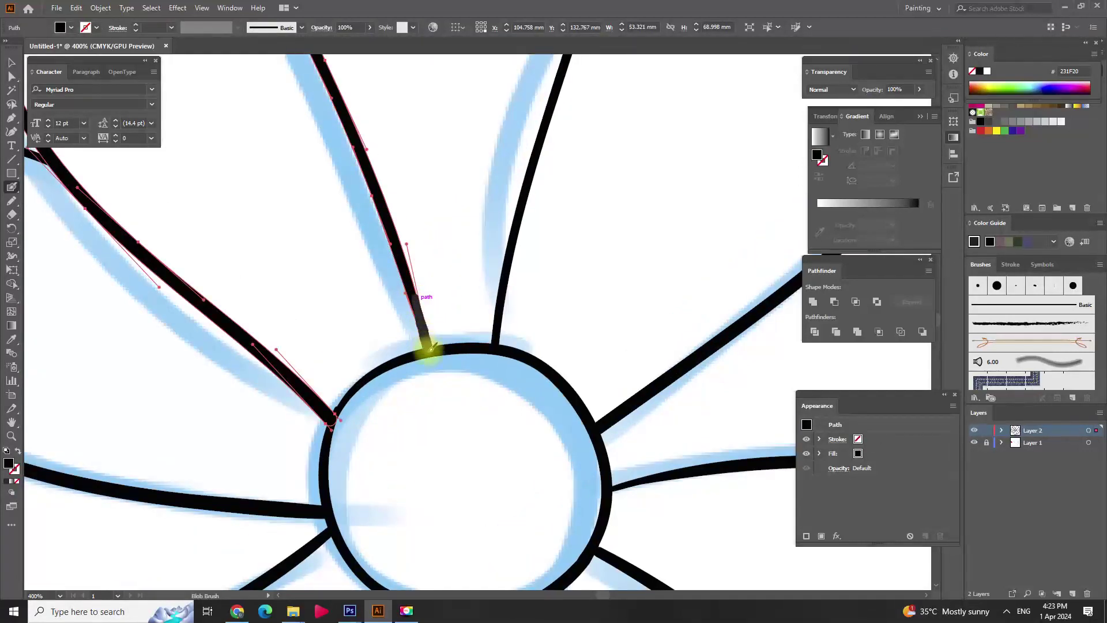
pyautogui.moveTo(477, 205); pyautogui.dragTo(490, 341)
pyautogui.moveTo(452, 209); pyautogui.dragTo(458, 344)
pyautogui.moveTo(247, 280)
pyautogui.mouseDown()
pyautogui.moveTo(487, 116)
pyautogui.moveTo(654, 248)
pyautogui.mouseUp()
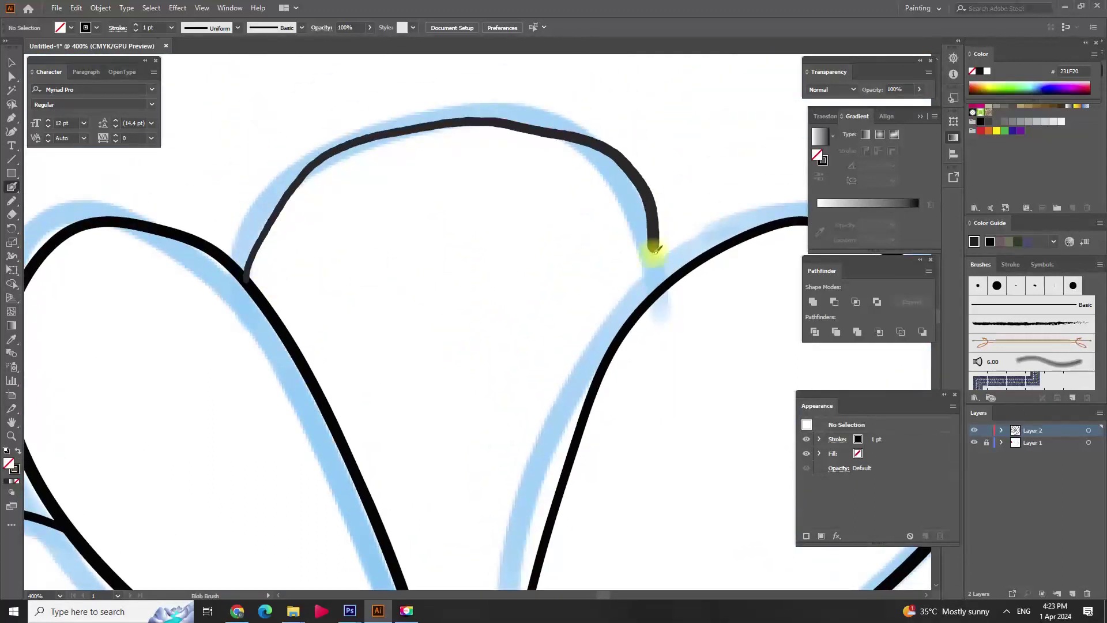
# Step: Redraw the top petal's arc between both junctions after undoing misplaced strokes
pyautogui.hotkey('ctrl', 'z')
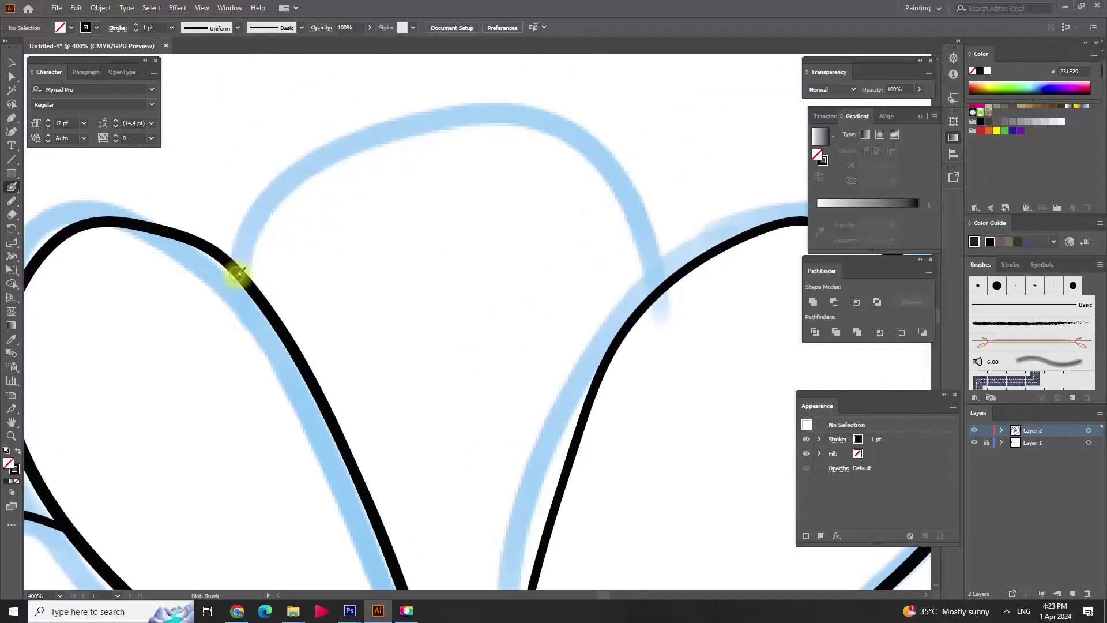
pyautogui.moveTo(237, 272)
pyautogui.mouseDown()
pyautogui.moveTo(288, 171)
pyautogui.moveTo(596, 153)
pyautogui.moveTo(679, 272)
pyautogui.mouseUp()
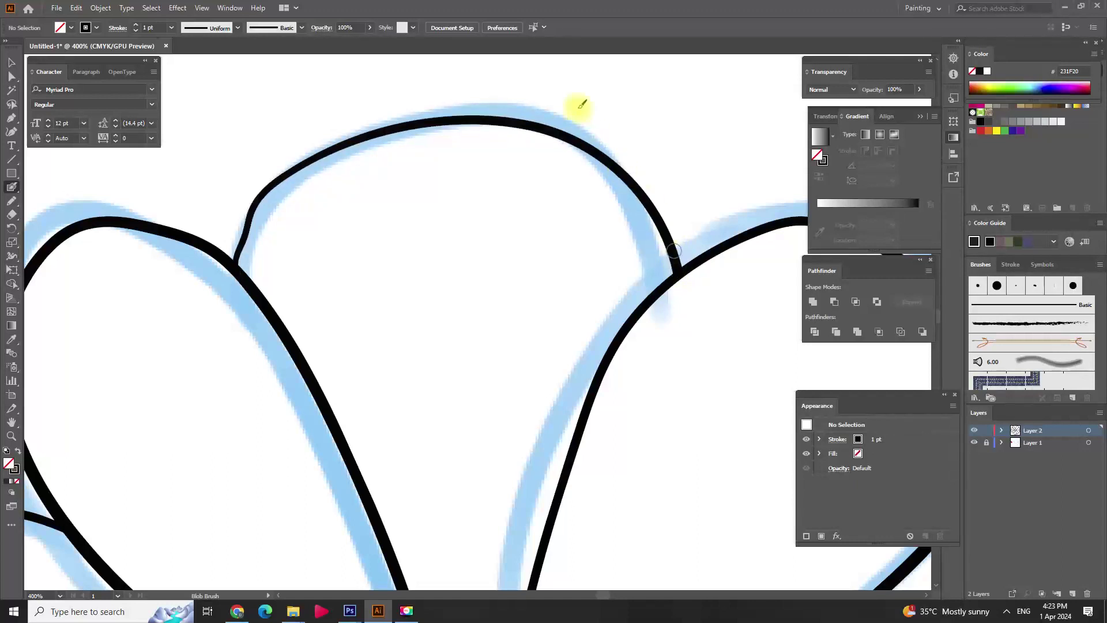
pyautogui.hotkey('ctrl', 'z')
pyautogui.moveTo(235, 271)
pyautogui.mouseDown()
pyautogui.moveTo(279, 172)
pyautogui.moveTo(617, 188)
pyautogui.moveTo(657, 278)
pyautogui.mouseUp()
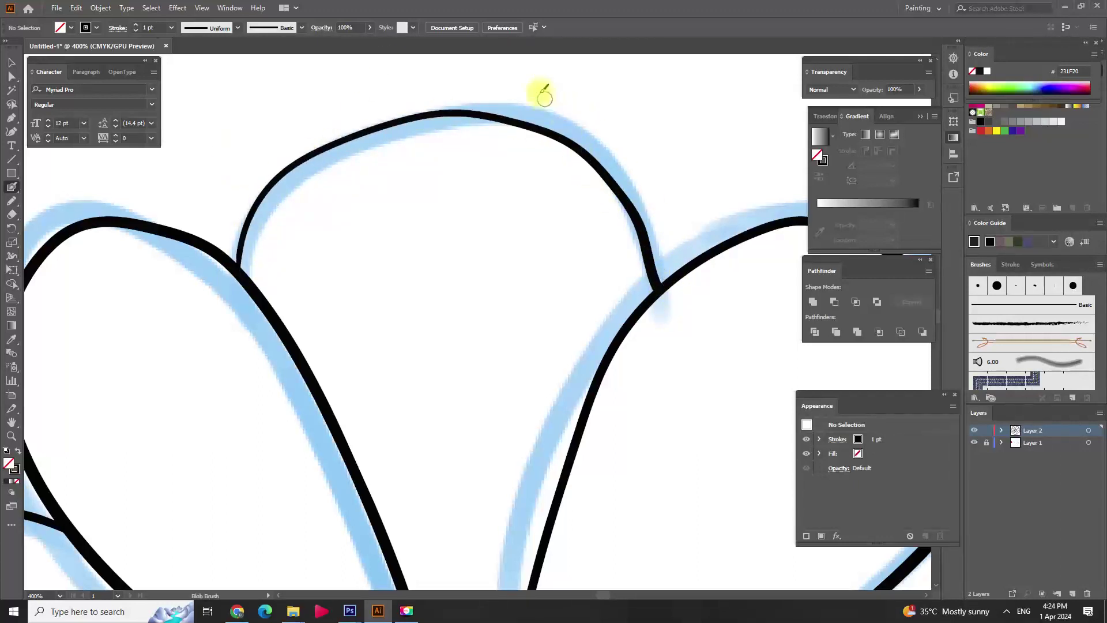
pyautogui.hotkey('ctrl', '-')
pyautogui.hotkey('ctrl', '-')
pyautogui.hotkey('ctrl', '-')
pyautogui.hotkey('ctrl', '-')
pyautogui.hotkey('ctrl', '-')
pyautogui.hotkey('ctrl', '+')
pyautogui.hotkey('ctrl', '+')
pyautogui.hotkey('ctrl', '-')
pyautogui.hotkey('ctrl', '+')
pyautogui.hotkey('ctrl', '+')
pyautogui.hotkey('ctrl', '+')
pyautogui.hotkey('ctrl', '+')
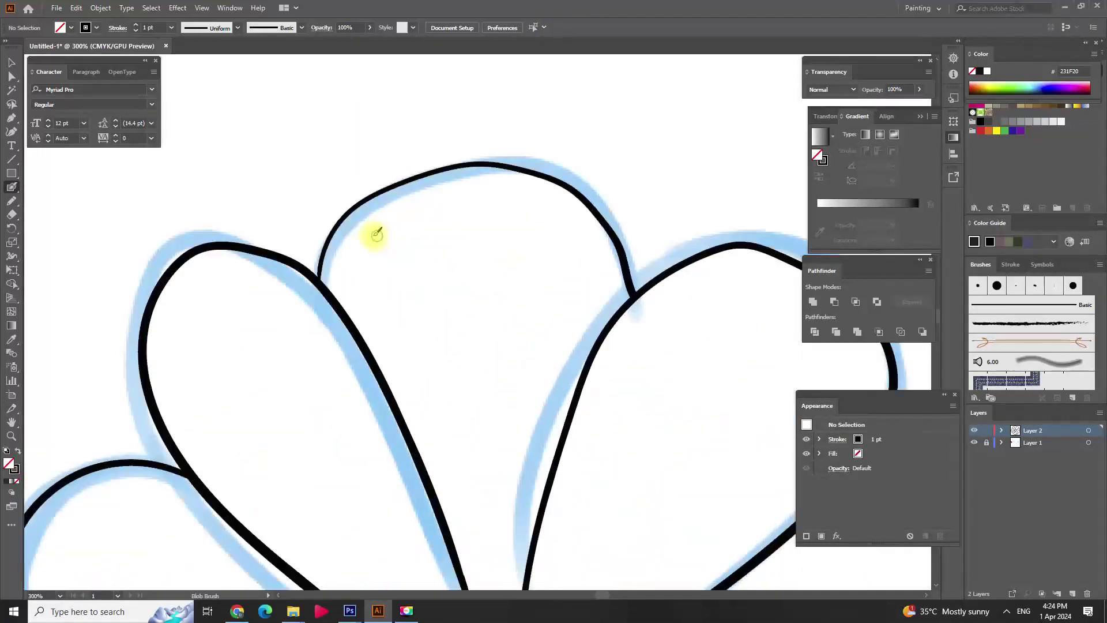
pyautogui.moveTo(321, 256); pyautogui.dragTo(644, 266)
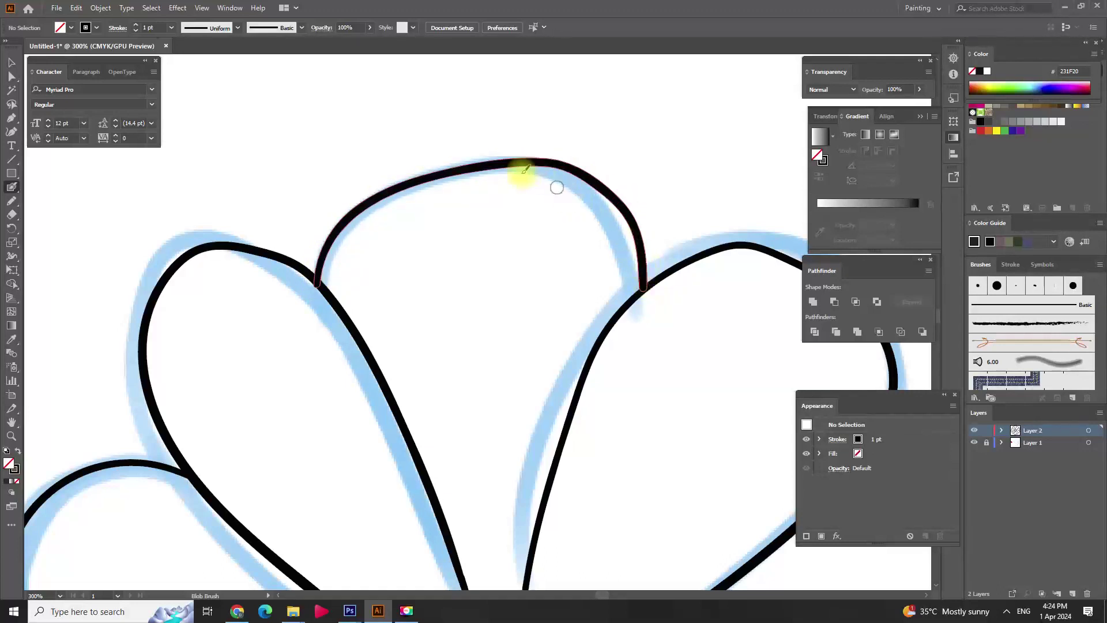
# Step: Check the top petal outline, then zoom out and back in on the lower-left petals
pyautogui.click(12, 215)
pyautogui.keyDown('ctrl'); pyautogui.click(325, 252); pyautogui.keyUp('ctrl')
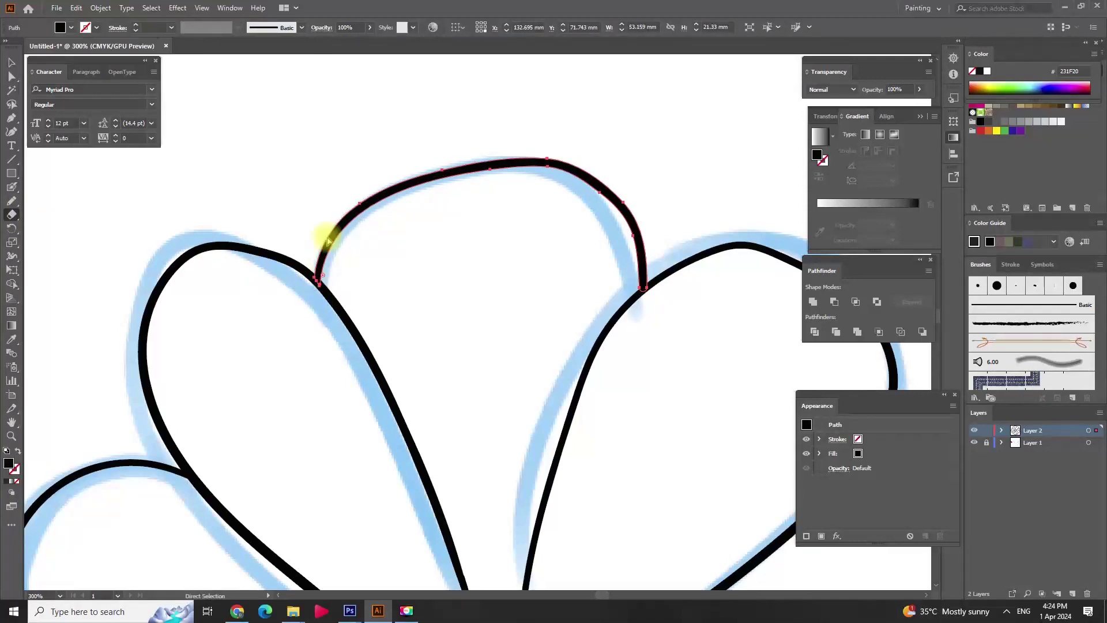
pyautogui.hotkey('ctrl', '-')
pyautogui.hotkey('ctrl', '-')
pyautogui.hotkey('ctrl', '-')
pyautogui.hotkey('ctrl', 'shift', 'a')
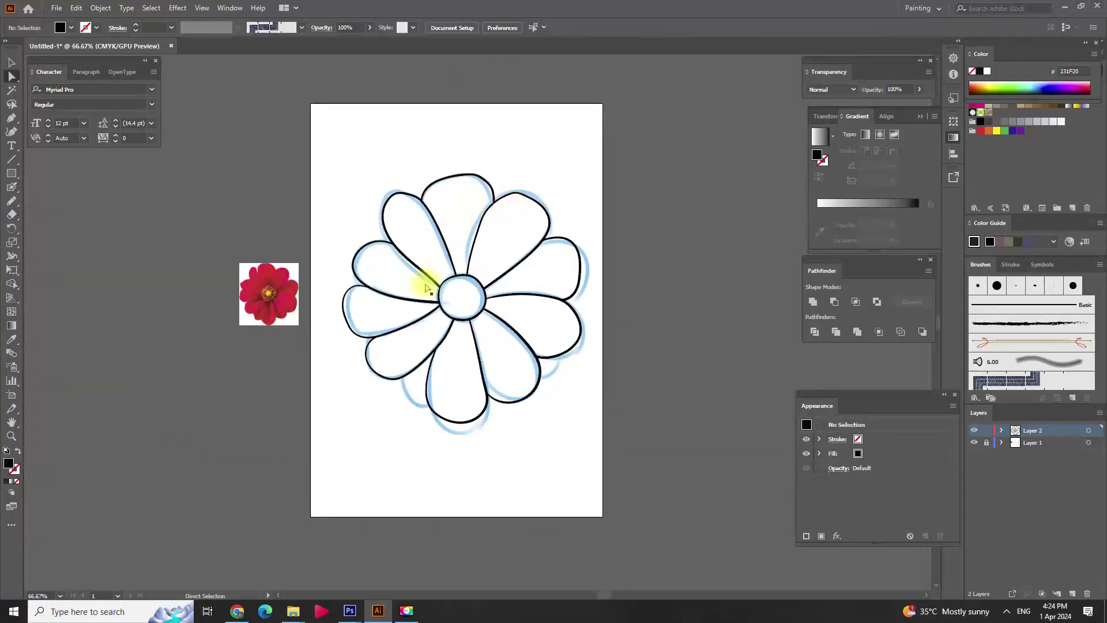
pyautogui.moveTo(427, 288)
pyautogui.mouseDown()
pyautogui.moveTo(606, 348)
pyautogui.moveTo(523, 296)
pyautogui.mouseUp()
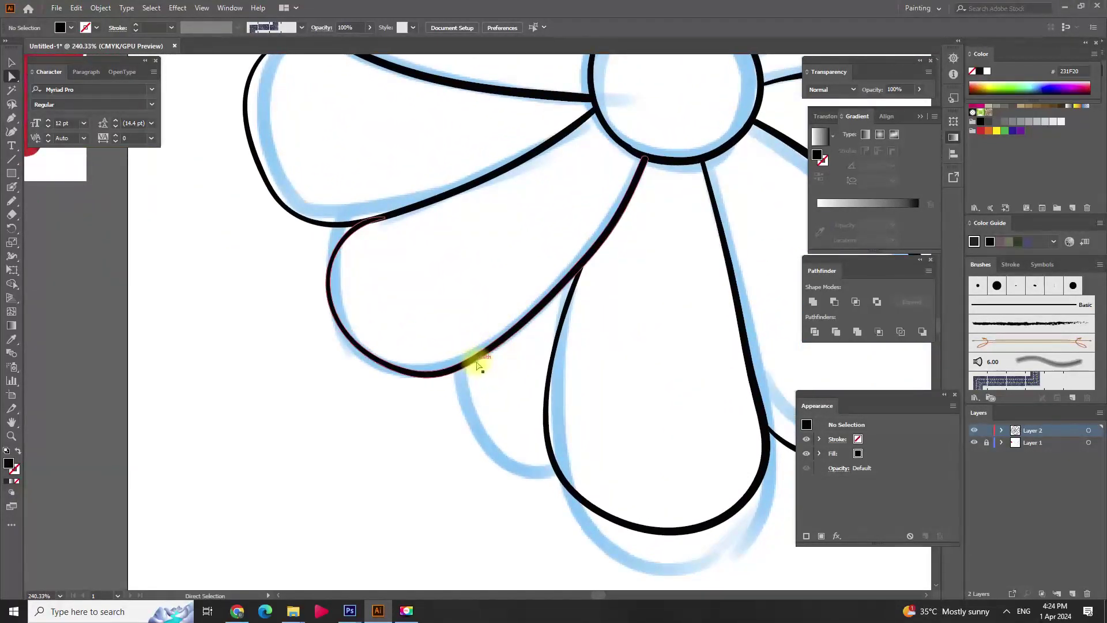
# Step: Ink the lower petal's missing edge, swap fill and stroke, and hide the sketch layer
pyautogui.click(11, 186)
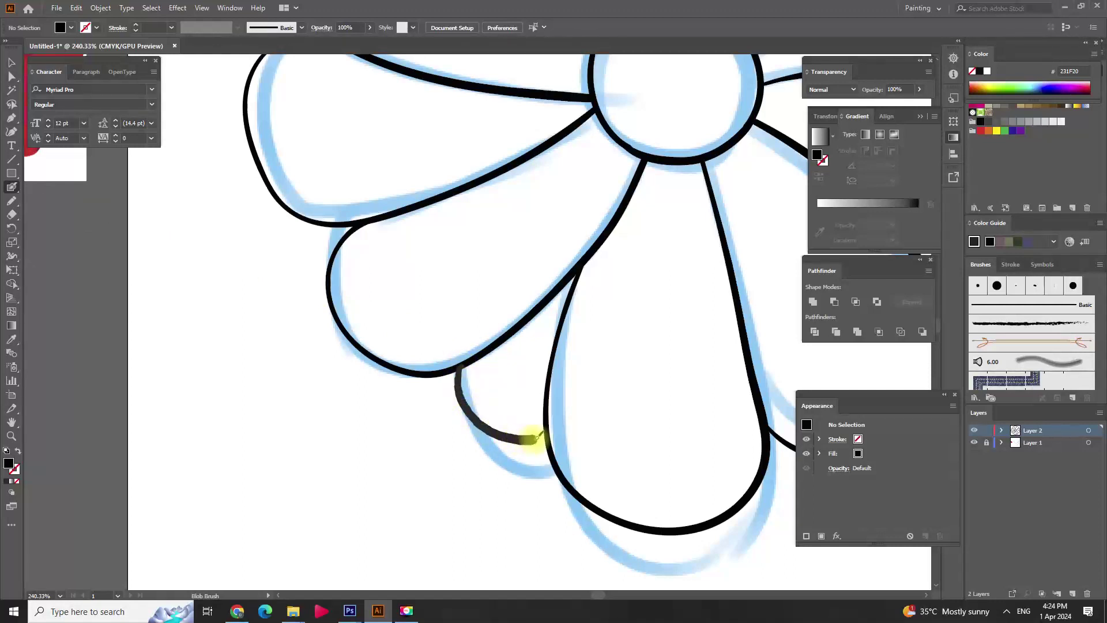
pyautogui.moveTo(544, 434); pyautogui.dragTo(546, 436)
pyautogui.hotkey('shift', 'x')
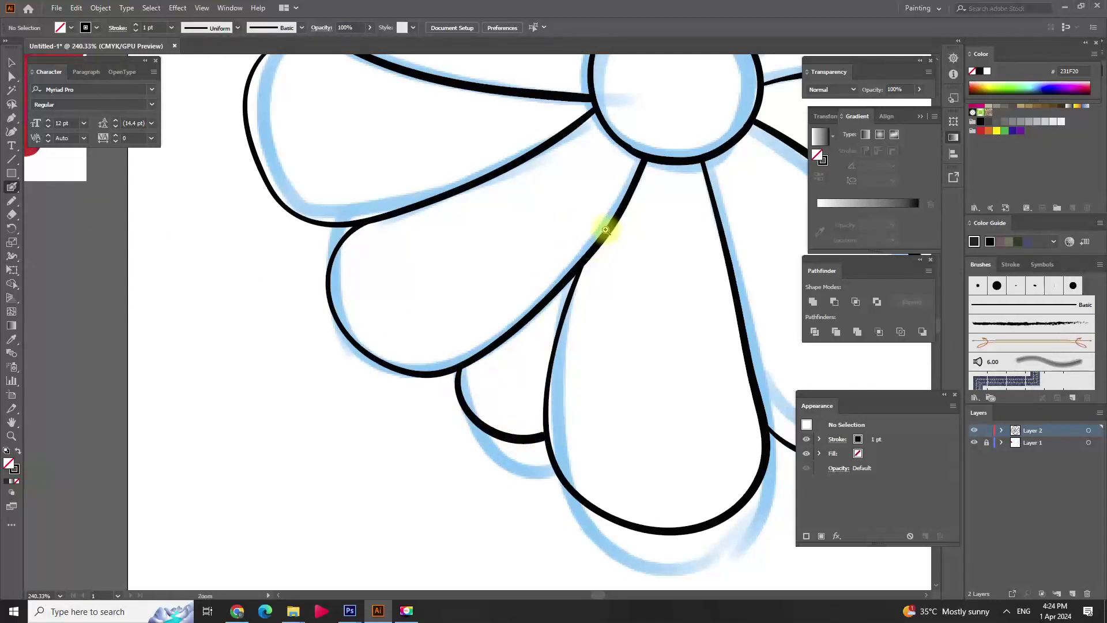
pyautogui.scroll(-5, 604, 228)
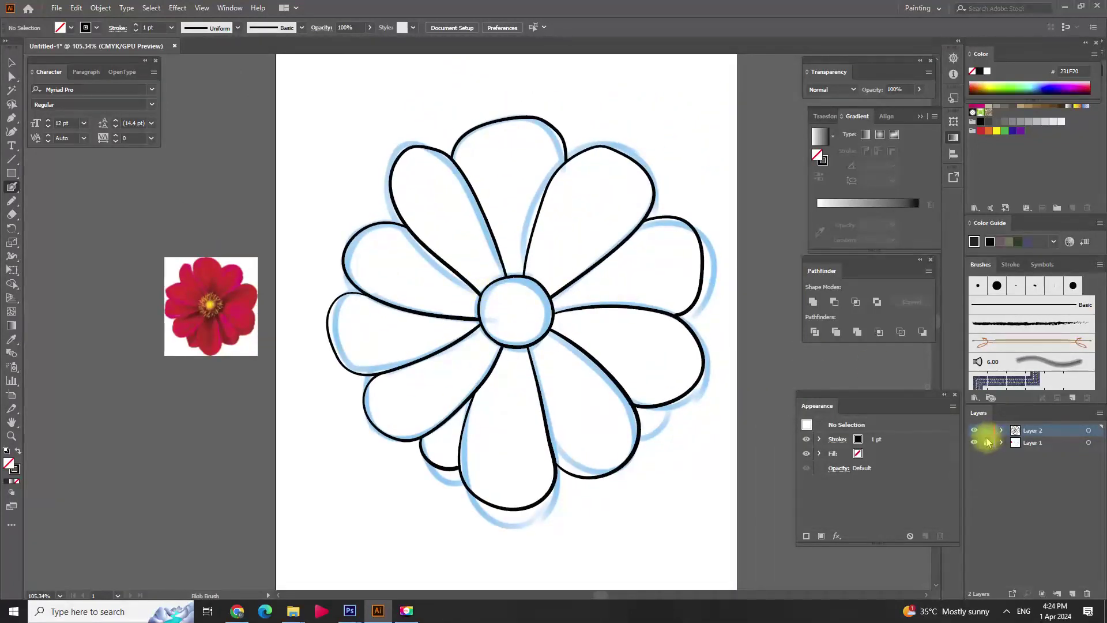
pyautogui.click(974, 444)
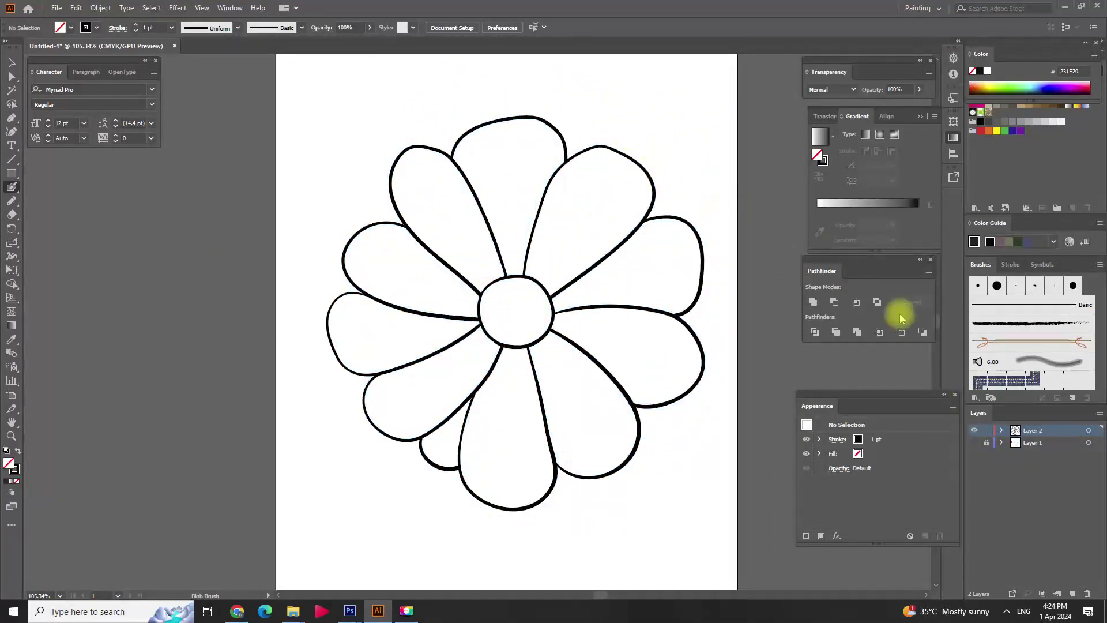
# Step: Turn the inked flower into a Live Paint group with Object > Live Paint > Make
pyautogui.click(1088, 430)
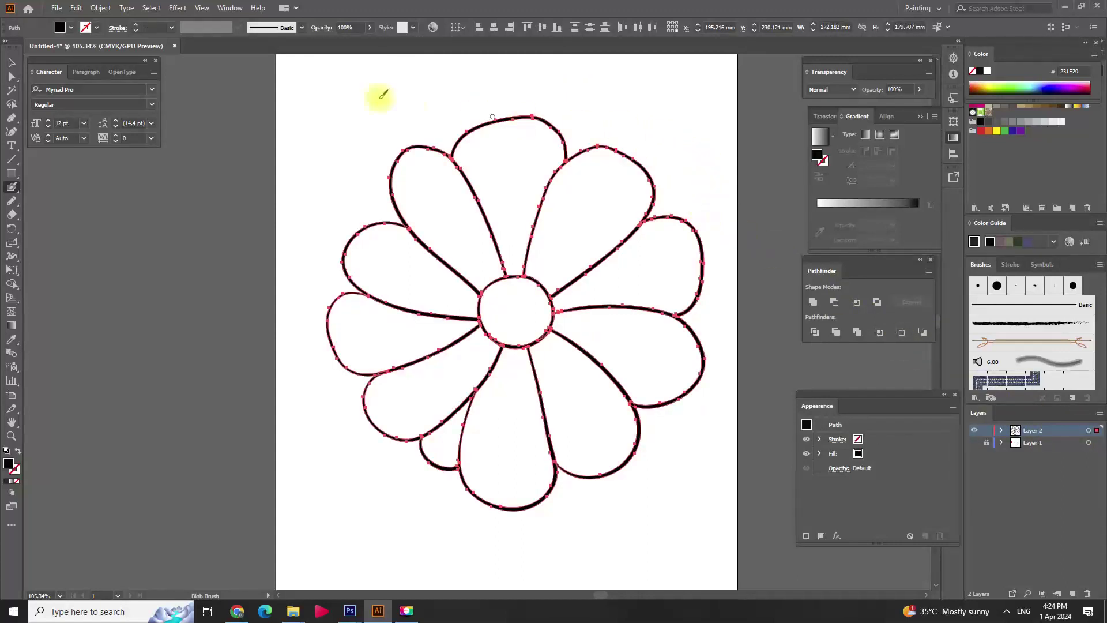
pyautogui.click(100, 8)
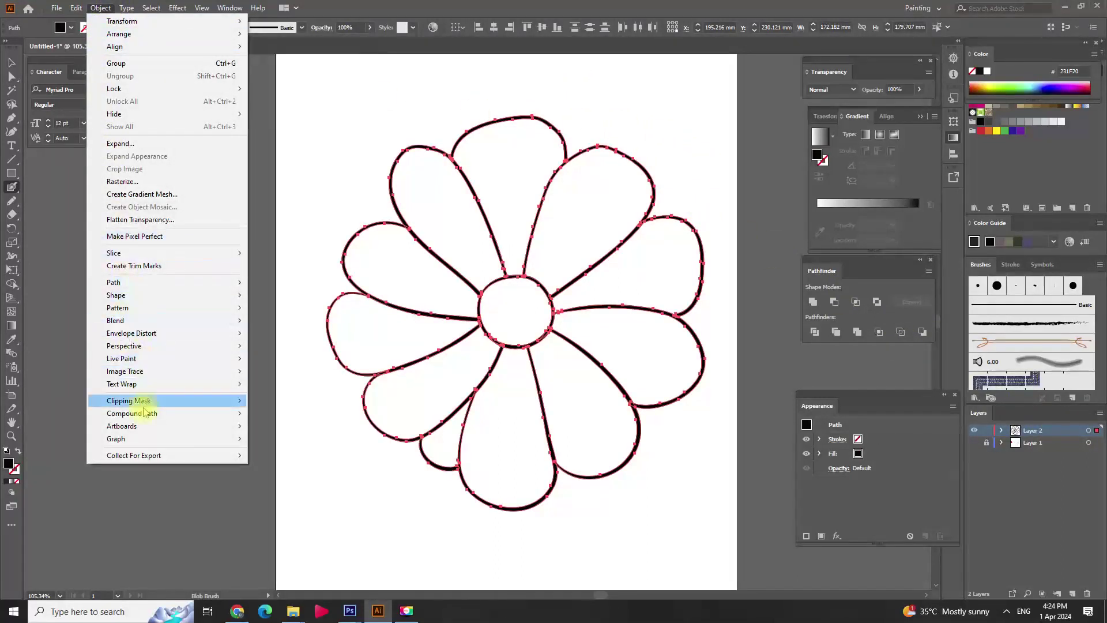
pyautogui.moveTo(121, 358)
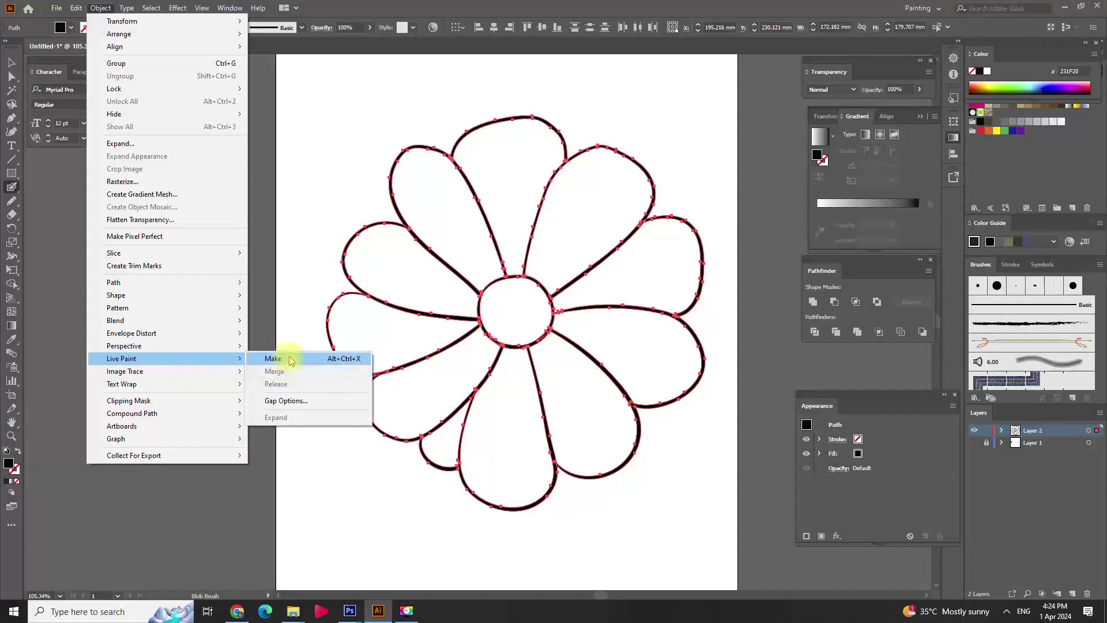
pyautogui.click(291, 359)
pyautogui.press('a')
pyautogui.click(717, 198)
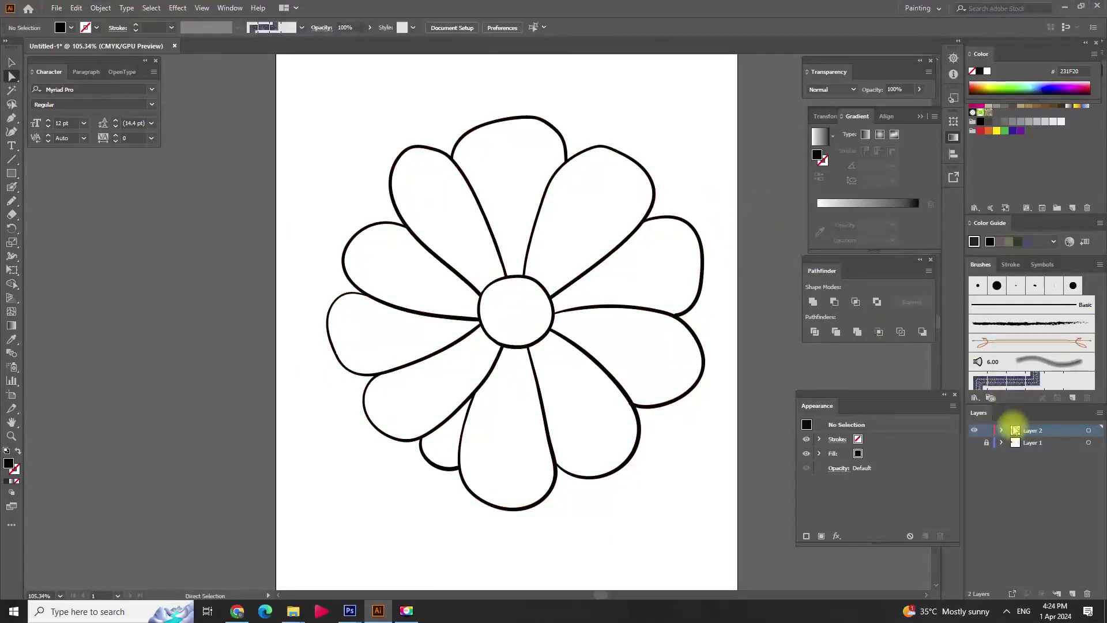
# Step: Show the reference photo, sample its pink, and fill the petals with the Live Paint Bucket
pyautogui.click(974, 442)
pyautogui.press('i')
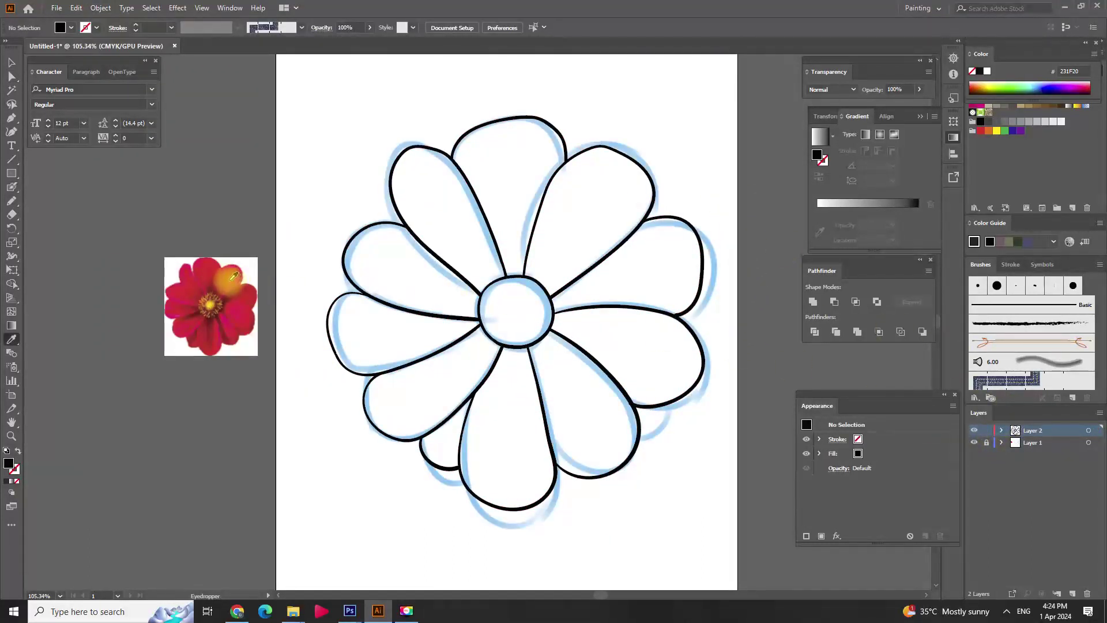
pyautogui.click(228, 269)
pyautogui.press('k')
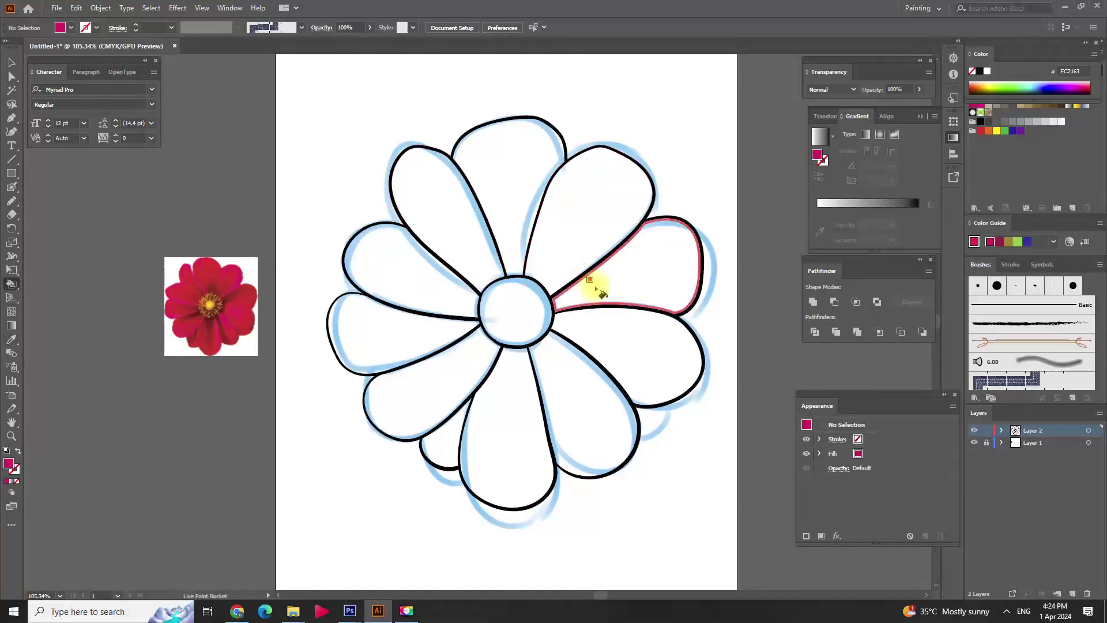
pyautogui.moveTo(682, 278)
pyautogui.mouseDown()
pyautogui.moveTo(417, 326)
pyautogui.moveTo(541, 284)
pyautogui.mouseUp()
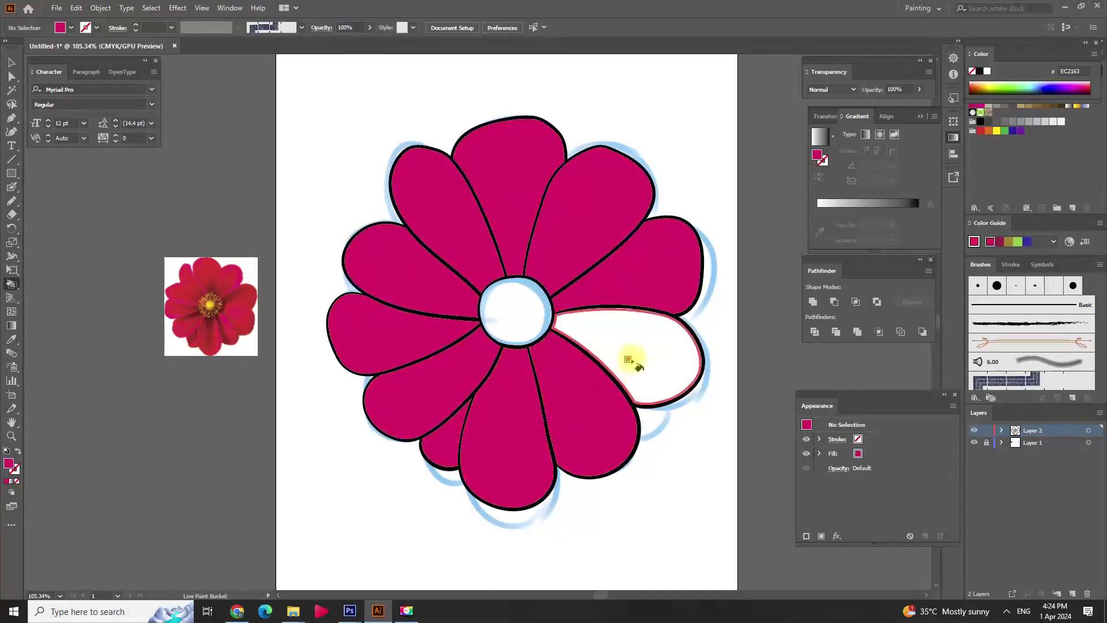
# Step: Sample yellow from the photo's centre, fill the centre circle with it, and hide the reference layer
pyautogui.press('i')
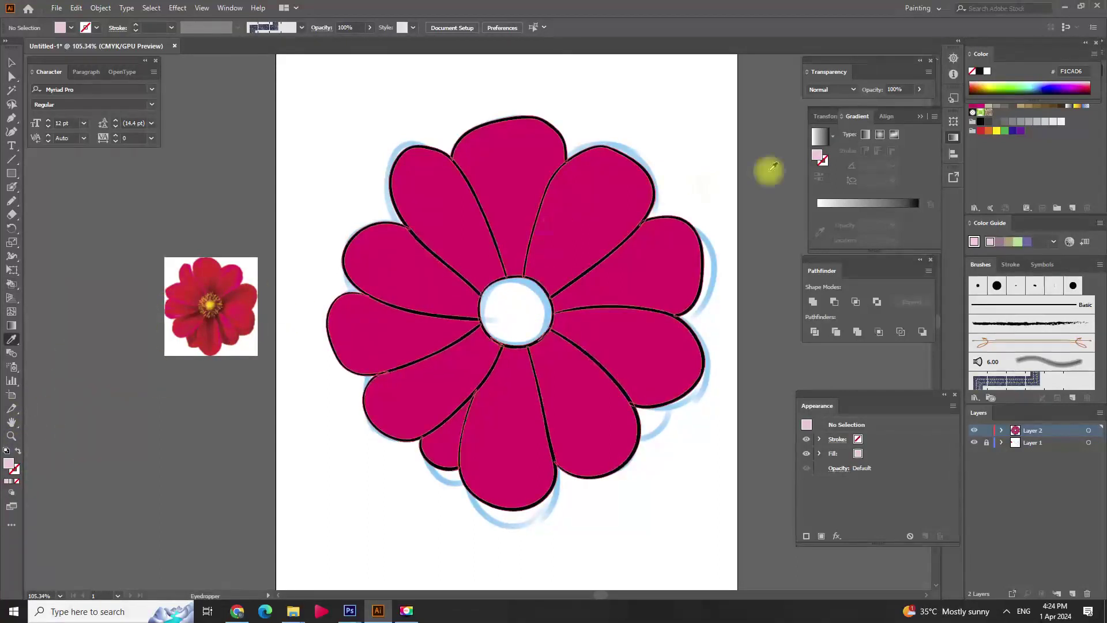
pyautogui.click(239, 290)
pyautogui.click(210, 302)
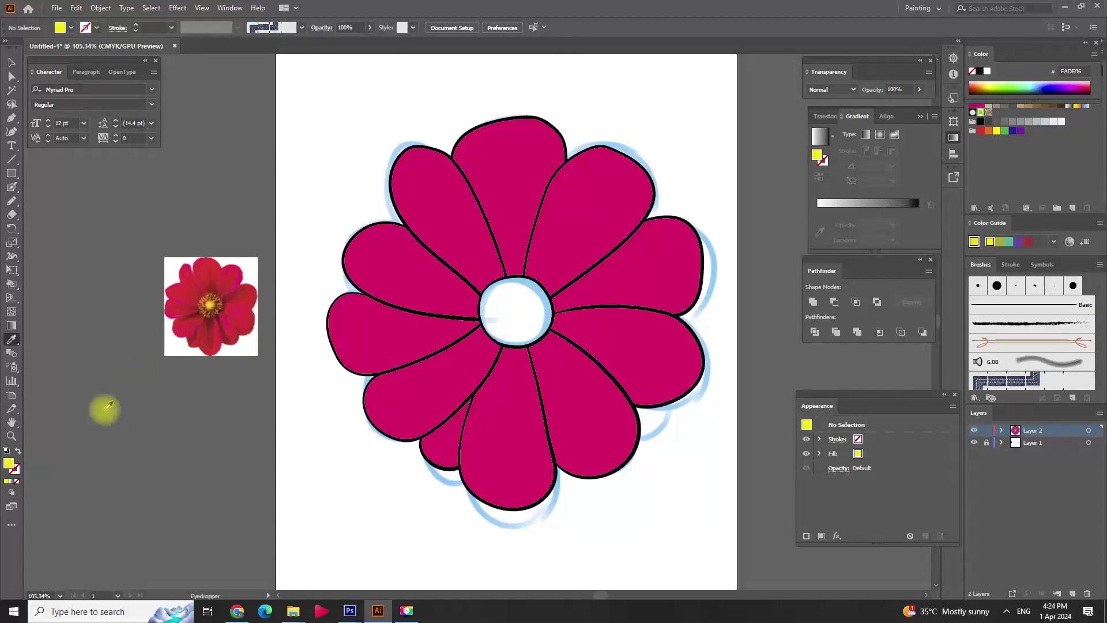
pyautogui.doubleClick(8, 462)
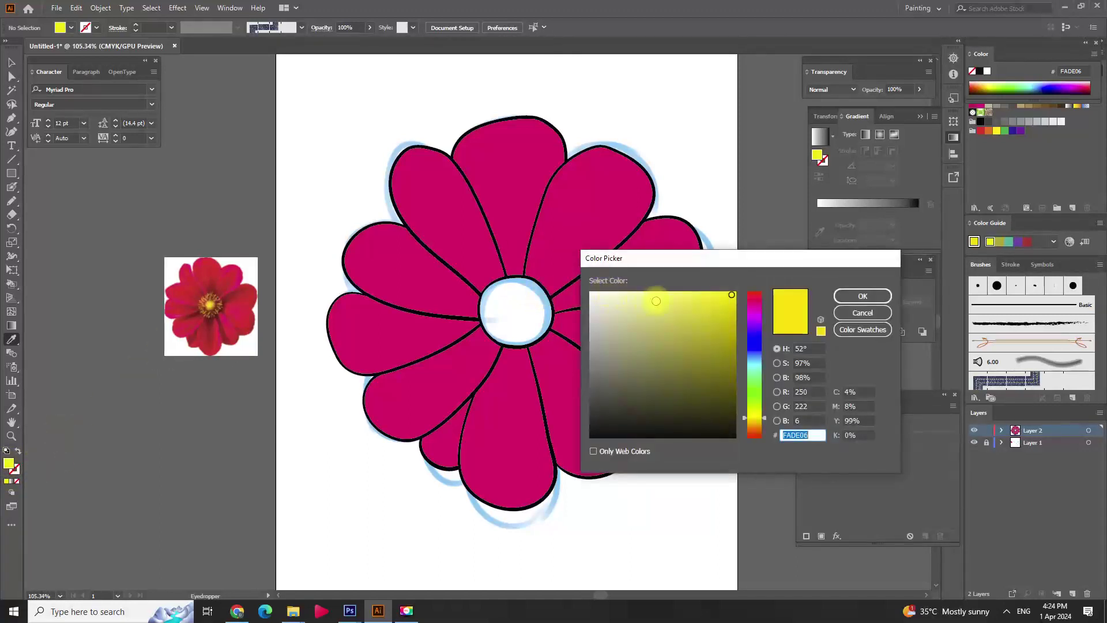
pyautogui.click(861, 296)
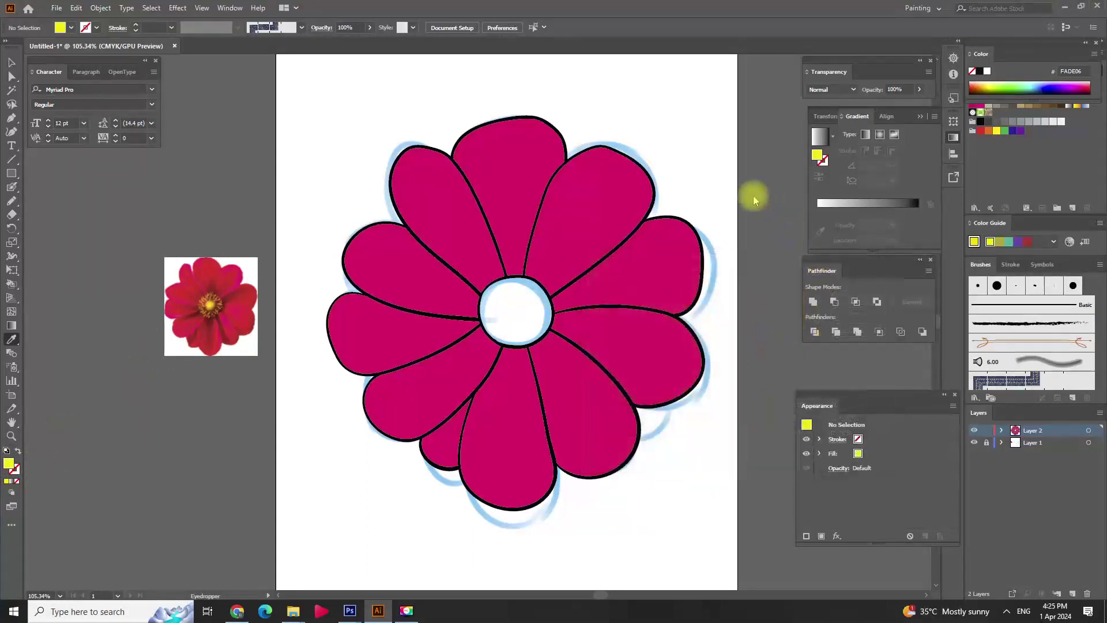
pyautogui.keyDown('alt'); pyautogui.click(526, 303); pyautogui.keyUp('alt')
pyautogui.press('v')
pyautogui.click(974, 442)
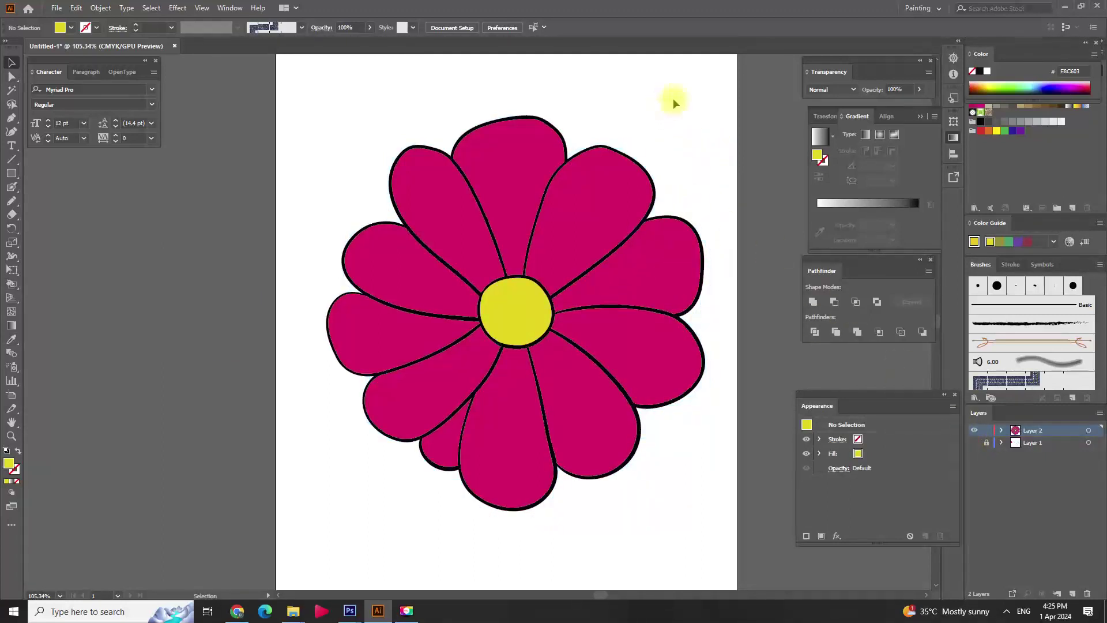
# Step: Expand the Live Paint flower into a group with Object > Expand
pyautogui.moveTo(254, 552); pyautogui.dragTo(380, 264)
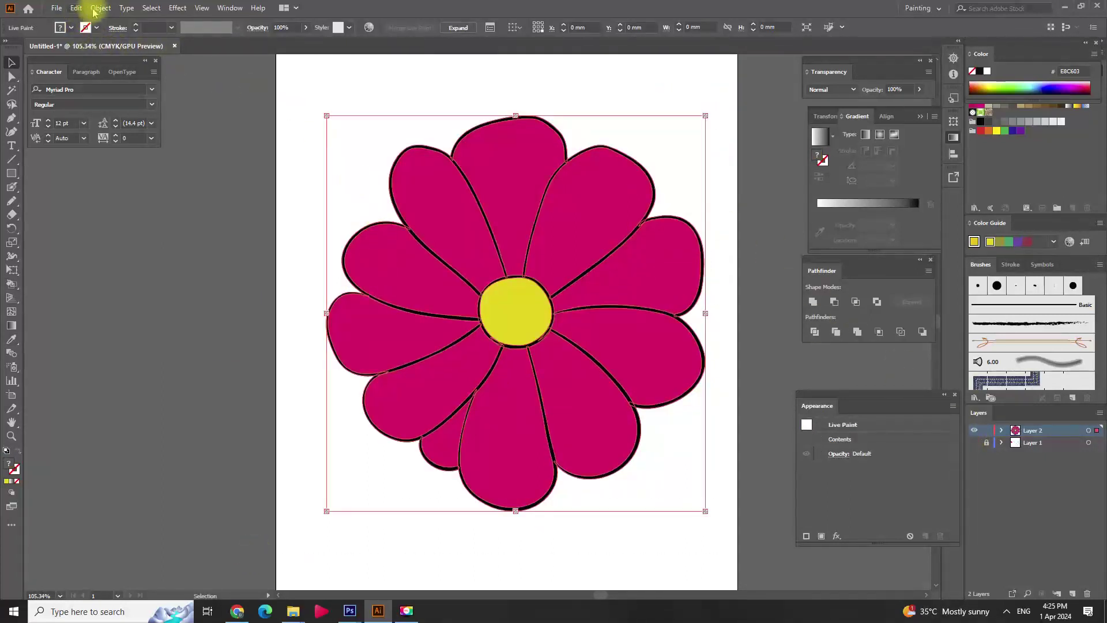
pyautogui.click(100, 8)
pyautogui.click(128, 143)
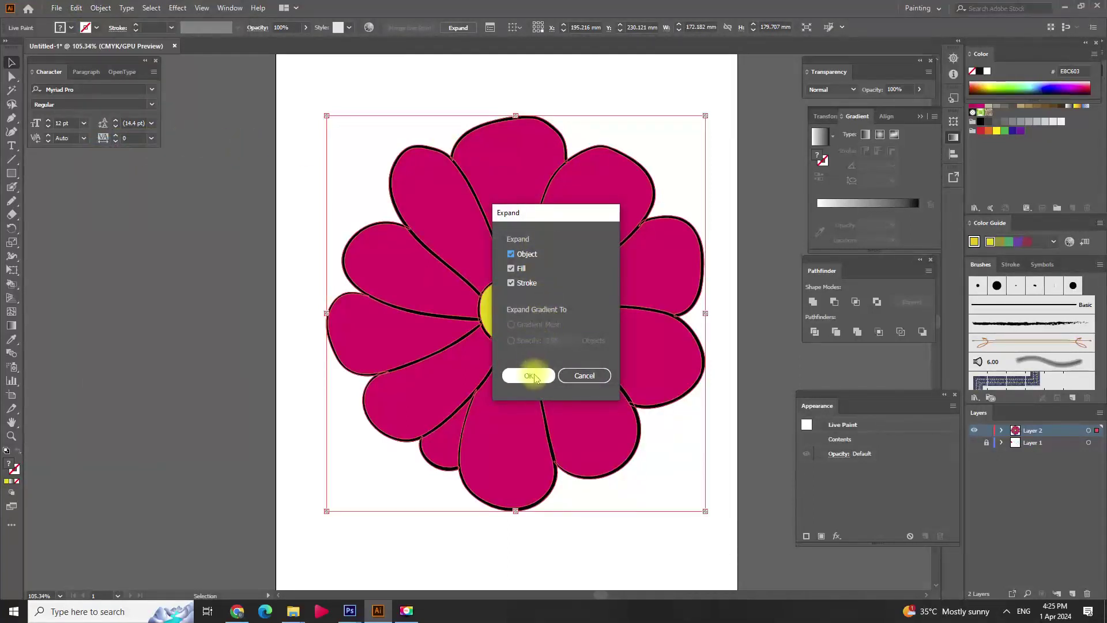
pyautogui.click(528, 375)
# Step: Ungroup the flower artwork twice and clear the selection
pyautogui.rightClick(553, 217)
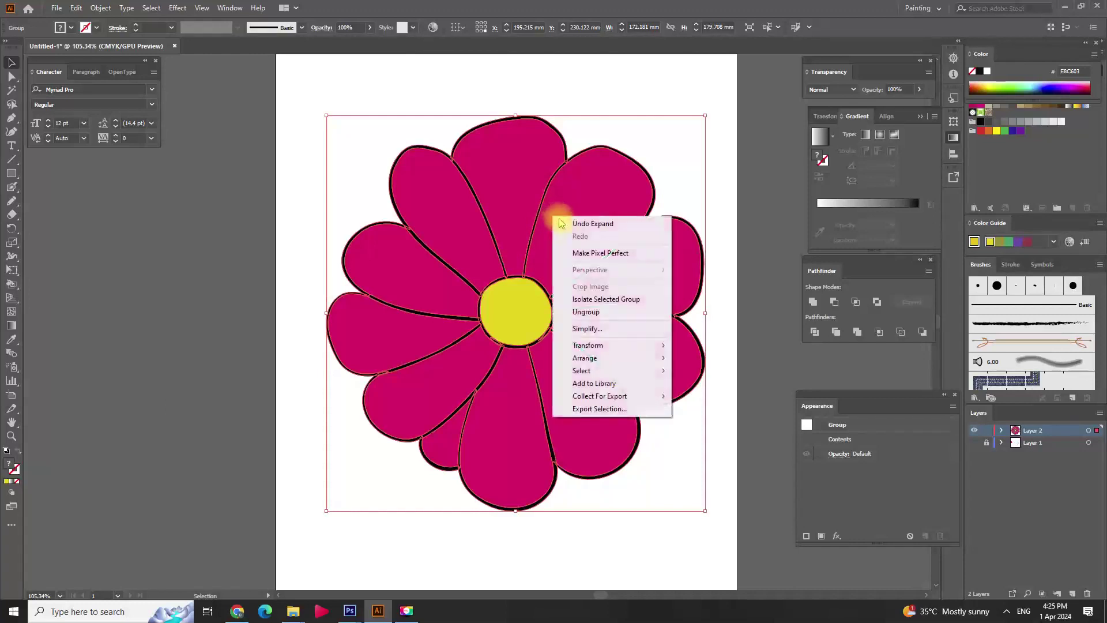
pyautogui.click(587, 311)
pyautogui.rightClick(584, 249)
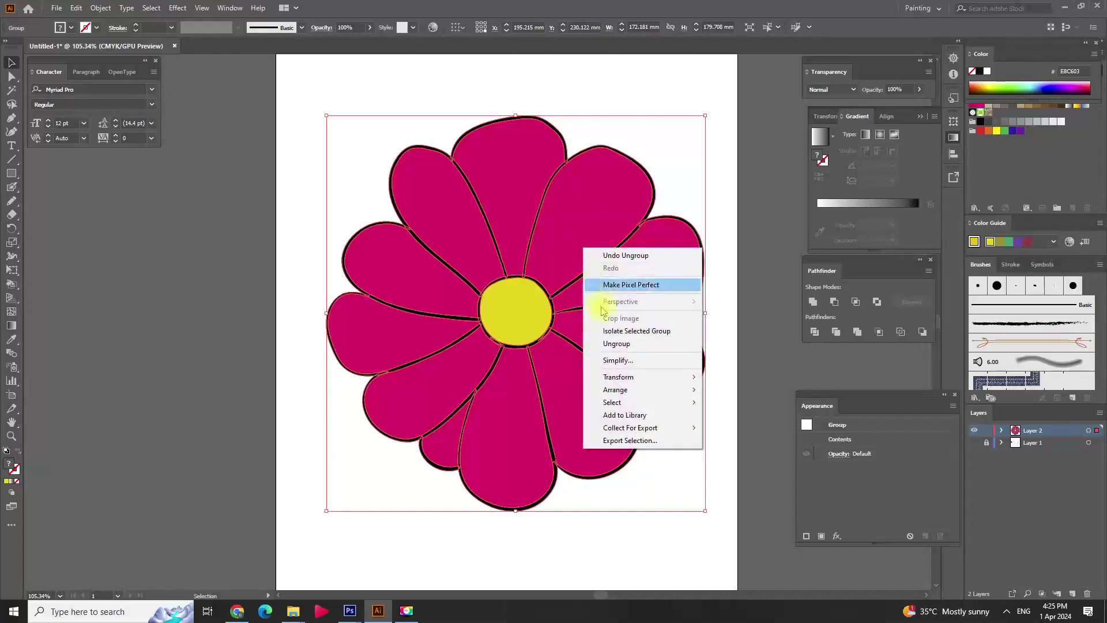
pyautogui.click(622, 344)
pyautogui.rightClick(581, 226)
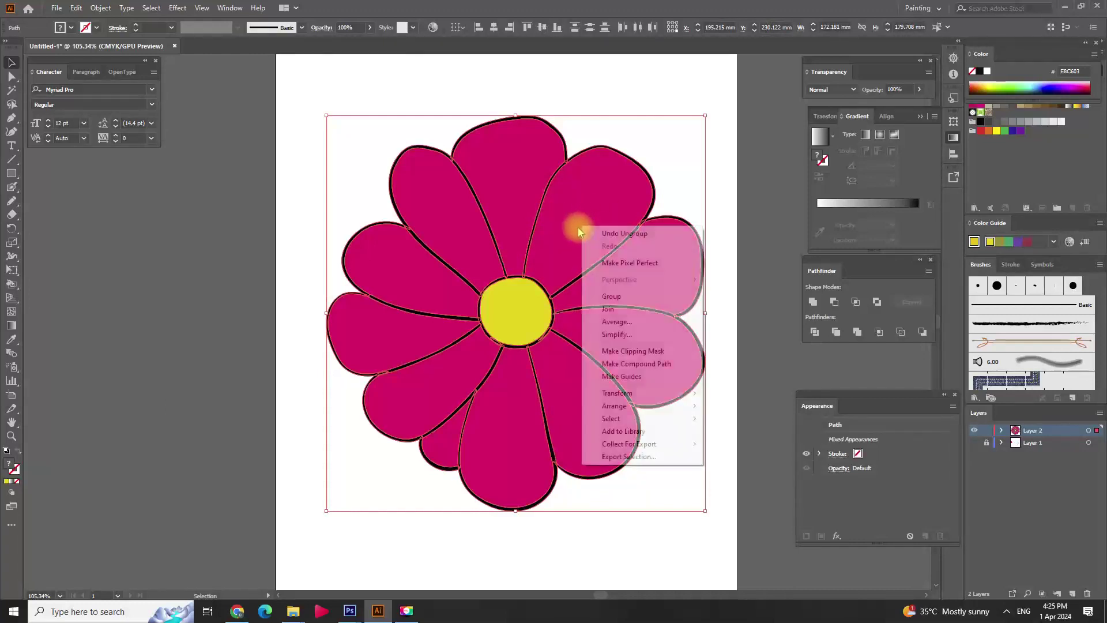
pyautogui.click(704, 129)
pyautogui.click(717, 202)
# Step: Select the nine magenta petal shapes with Direct Selection and unite them with Pathfinder
pyautogui.press('a')
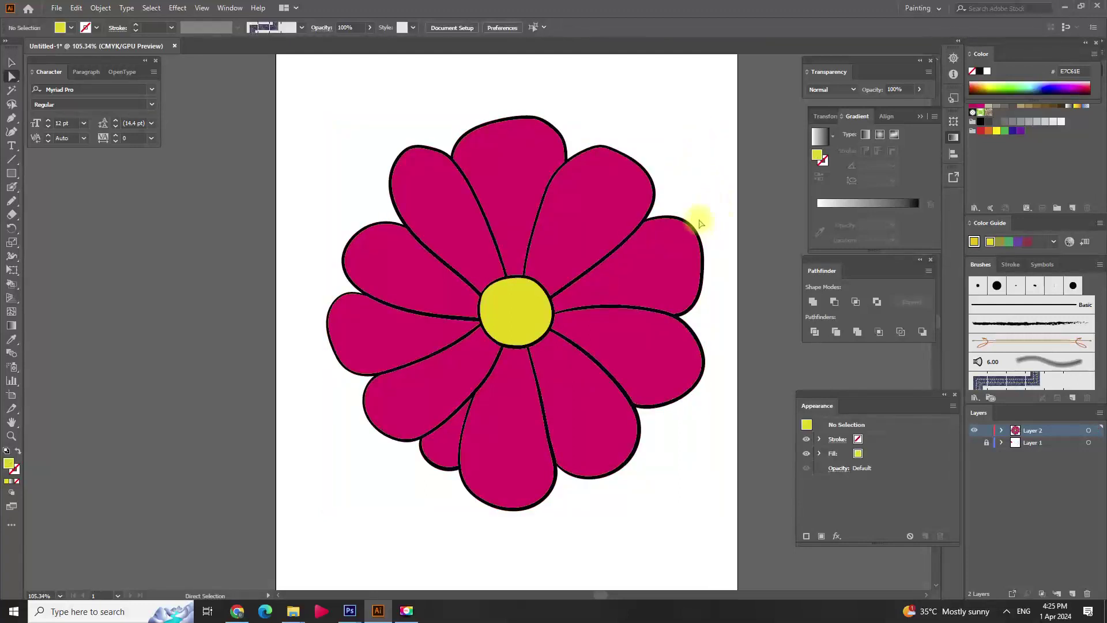
pyautogui.click(599, 208)
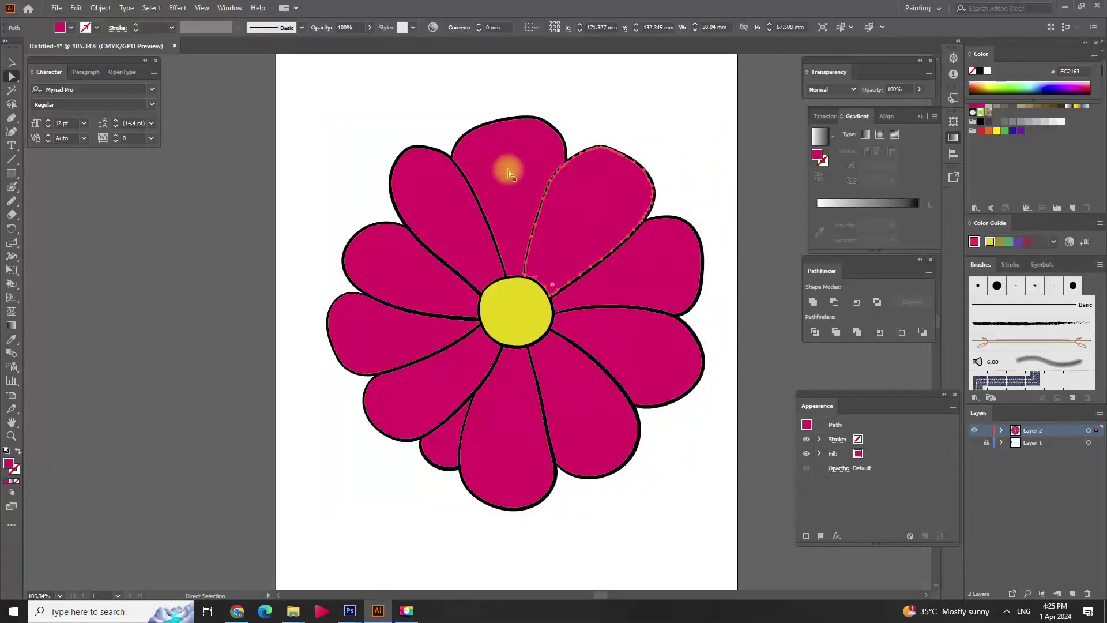
pyautogui.keyDown('shift'); pyautogui.click(511, 173); pyautogui.keyUp('shift')
pyautogui.keyDown('shift'); pyautogui.click(625, 225); pyautogui.keyUp('shift')
pyautogui.keyDown('shift'); pyautogui.click(647, 316); pyautogui.keyUp('shift')
pyautogui.keyDown('shift'); pyautogui.click(574, 378); pyautogui.keyUp('shift')
pyautogui.moveTo(479, 394); pyautogui.dragTo(477, 393)
pyautogui.keyDown('shift'); pyautogui.click(421, 326); pyautogui.keyUp('shift')
pyautogui.keyDown('shift'); pyautogui.click(429, 314); pyautogui.keyUp('shift')
pyautogui.keyDown('shift'); pyautogui.click(442, 444); pyautogui.keyUp('shift')
pyautogui.keyDown('shift'); pyautogui.click(464, 363); pyautogui.keyUp('shift')
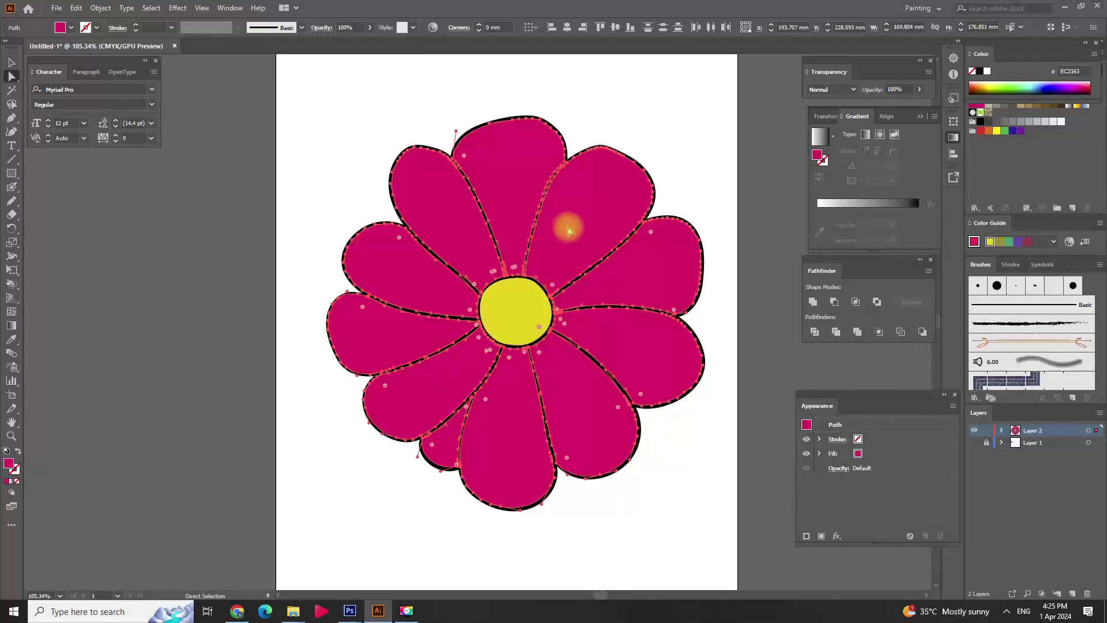
pyautogui.click(818, 304)
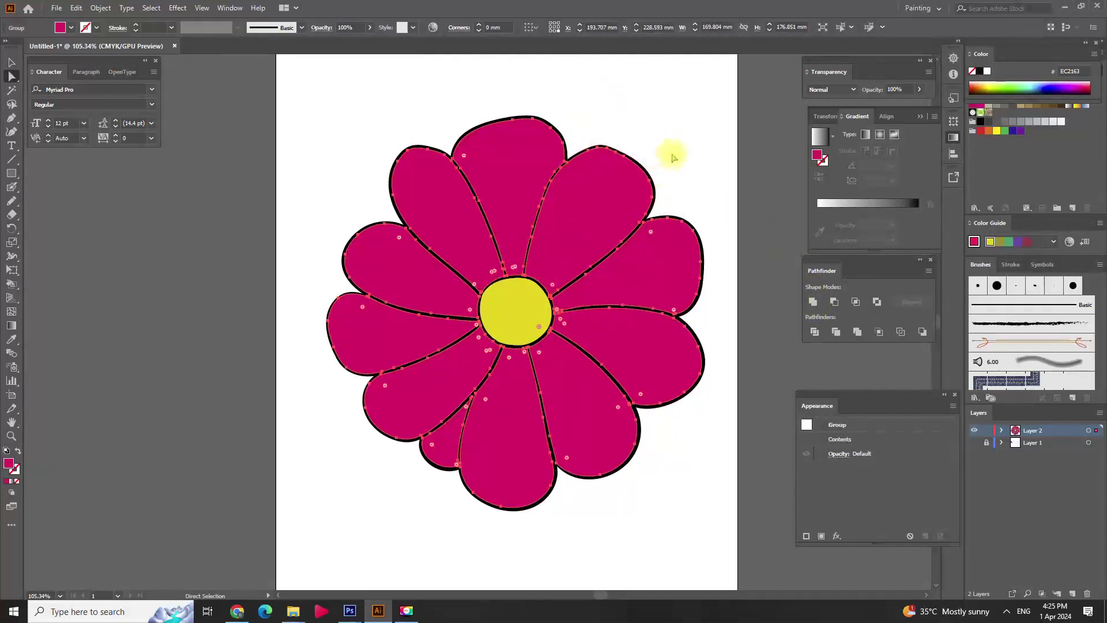
pyautogui.click(684, 154)
pyautogui.click(1001, 430)
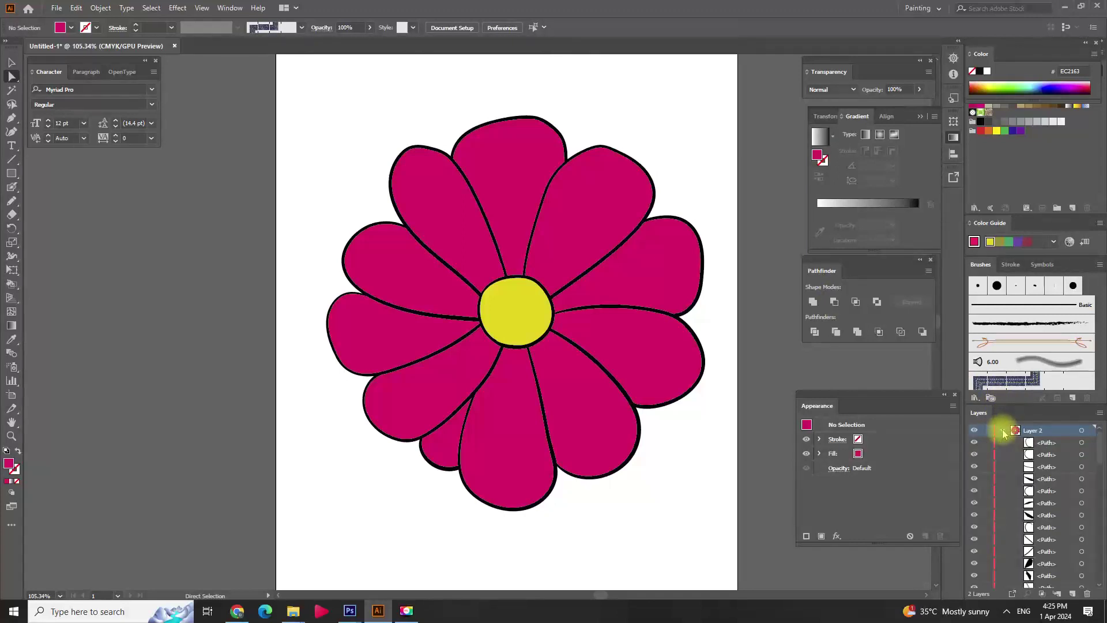
# Step: Reveal the sketch and reference photo layer and sample a deeper red from the photo's petal
pyautogui.click(1001, 432)
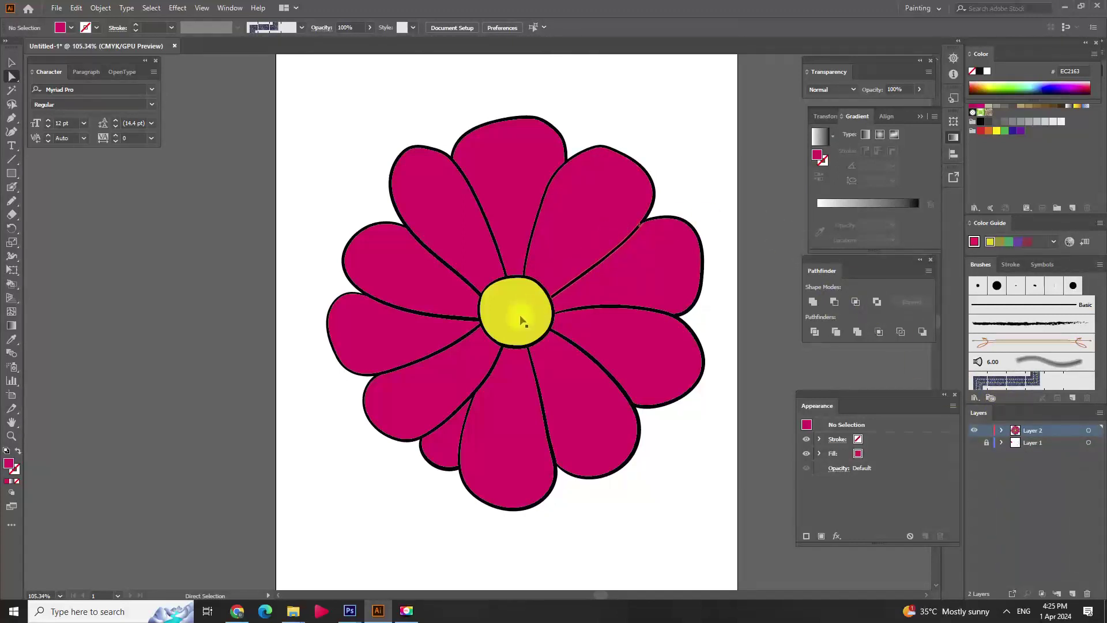
pyautogui.click(559, 289)
pyautogui.click(758, 236)
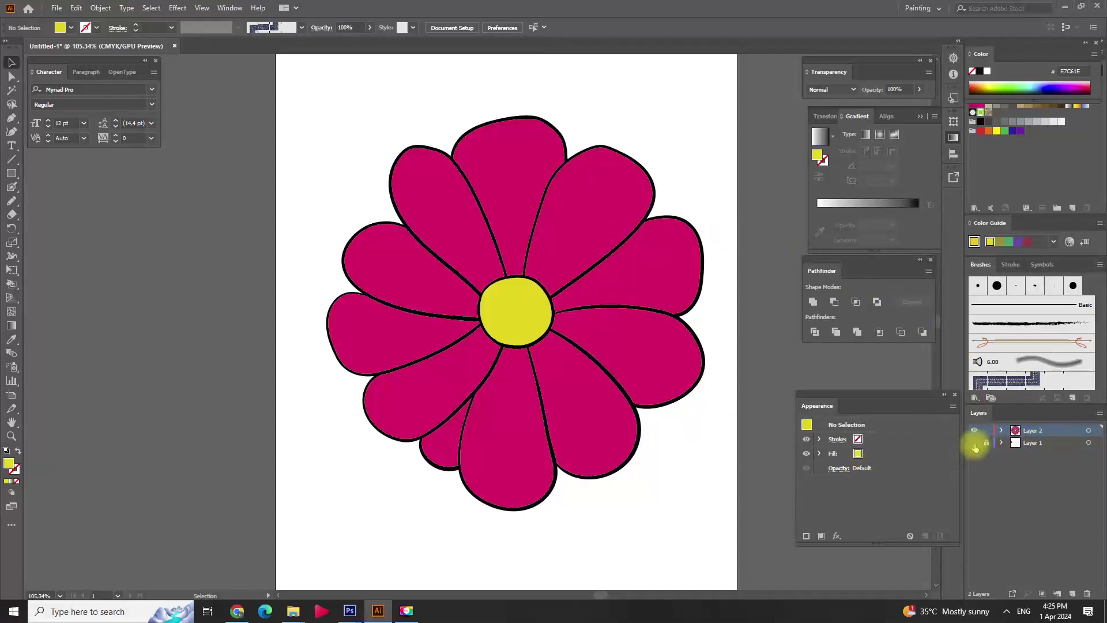
pyautogui.click(974, 443)
pyautogui.press('i')
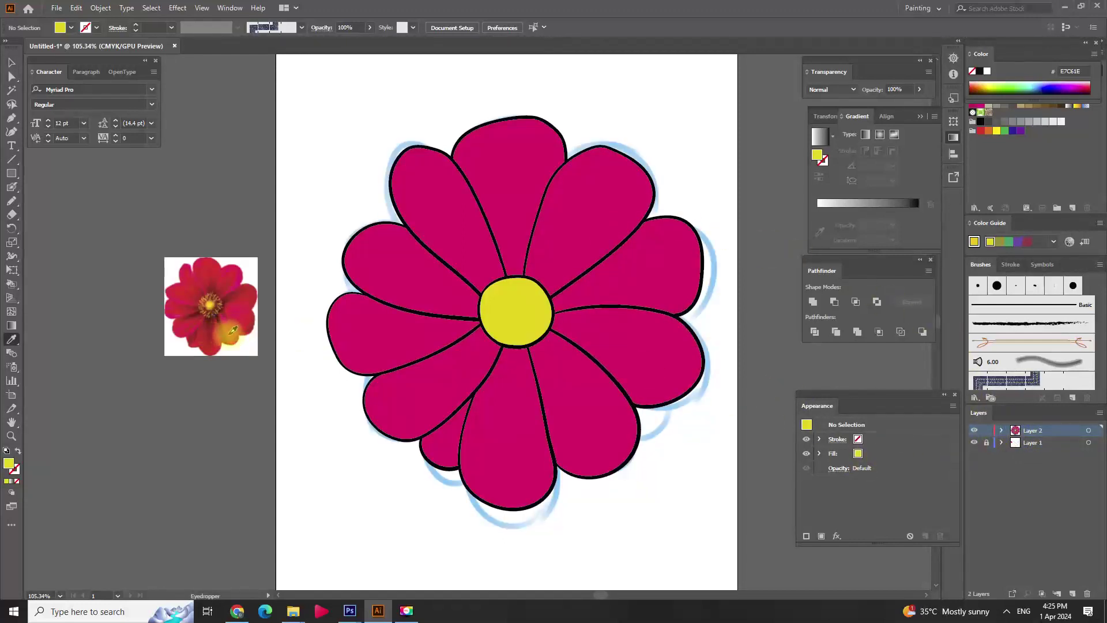
pyautogui.click(229, 337)
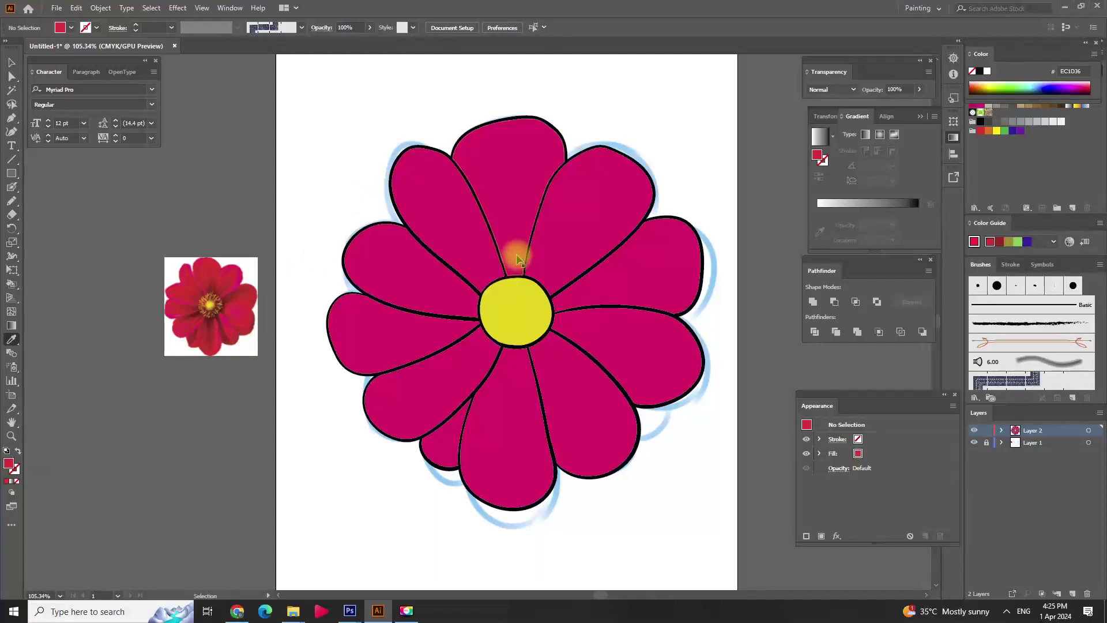
pyautogui.click(12, 202)
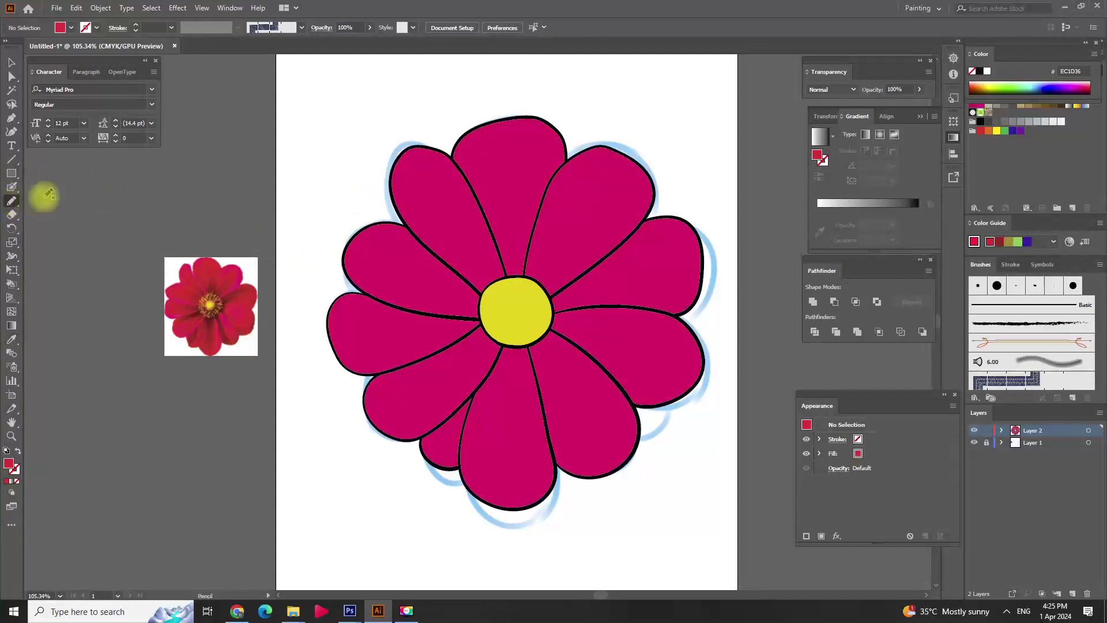
# Step: Set Pencil fidelity to Smooth and draw a streak shape across the top petals
pyautogui.moveTo(495, 248); pyautogui.dragTo(541, 265)
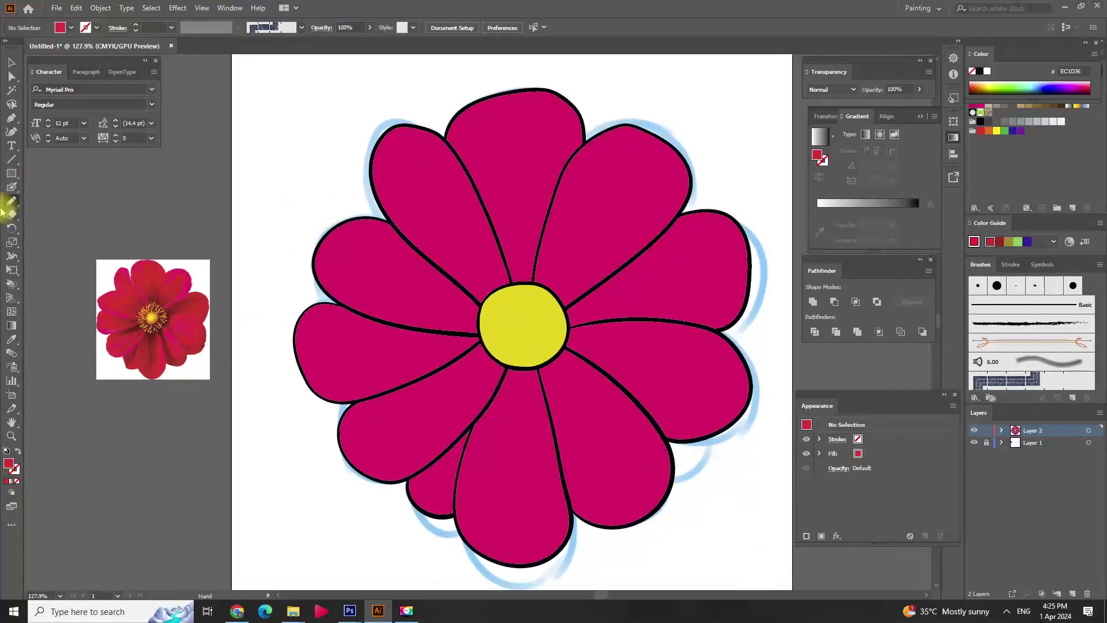
pyautogui.doubleClick(11, 202)
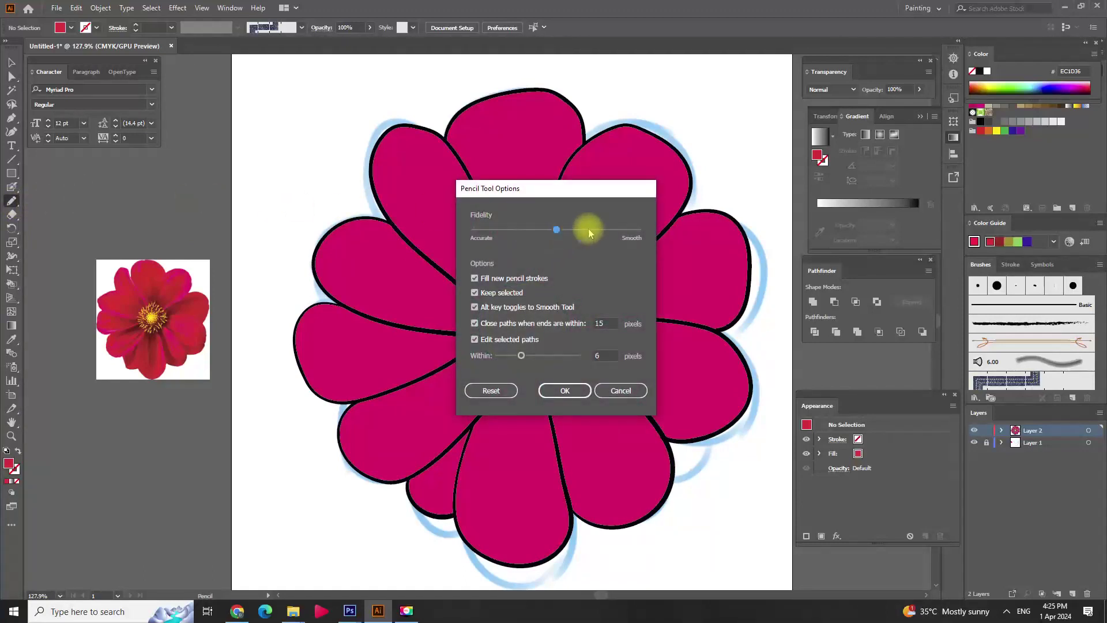
pyautogui.click(576, 387)
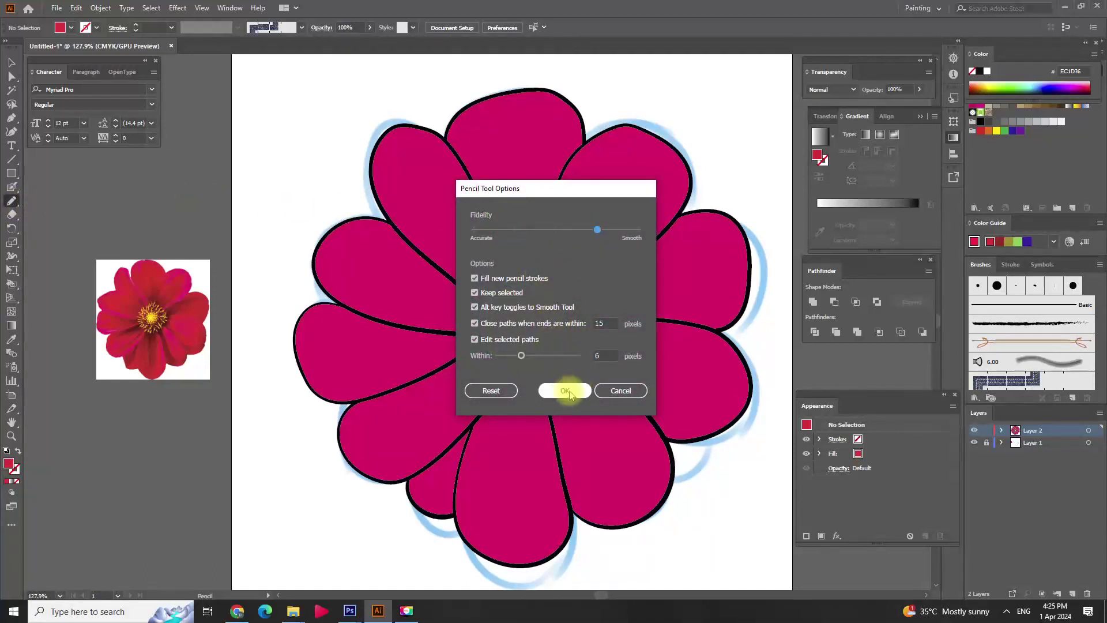
pyautogui.click(564, 390)
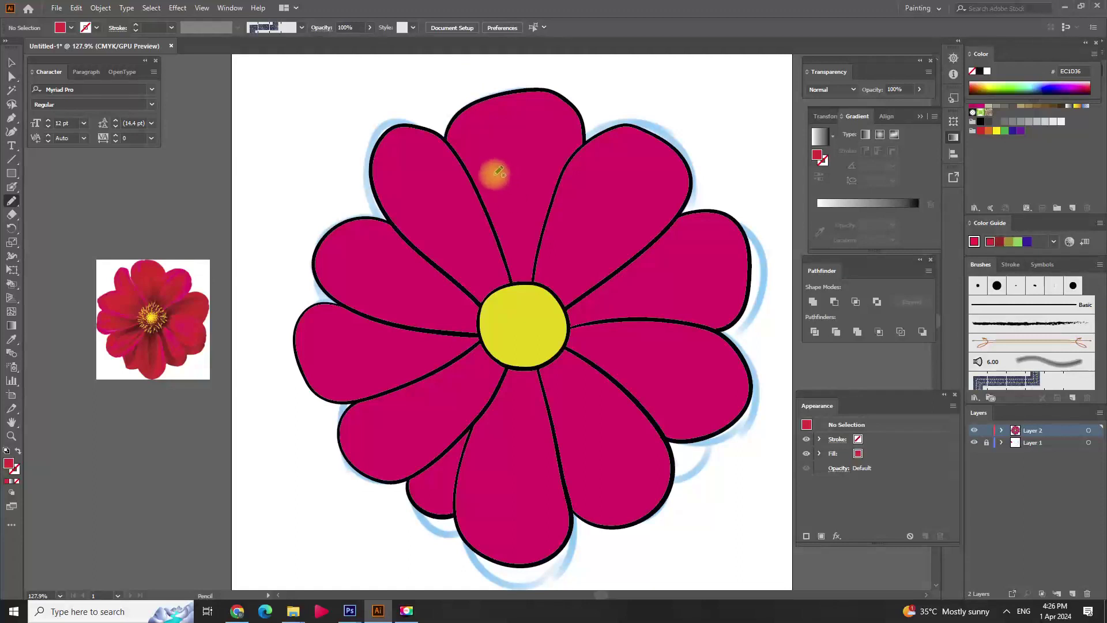
pyautogui.moveTo(489, 136)
pyautogui.mouseDown()
pyautogui.moveTo(542, 233)
pyautogui.moveTo(570, 235)
pyautogui.moveTo(674, 181)
pyautogui.moveTo(595, 285)
pyautogui.mouseUp()
pyautogui.moveTo(519, 275); pyautogui.dragTo(489, 136)
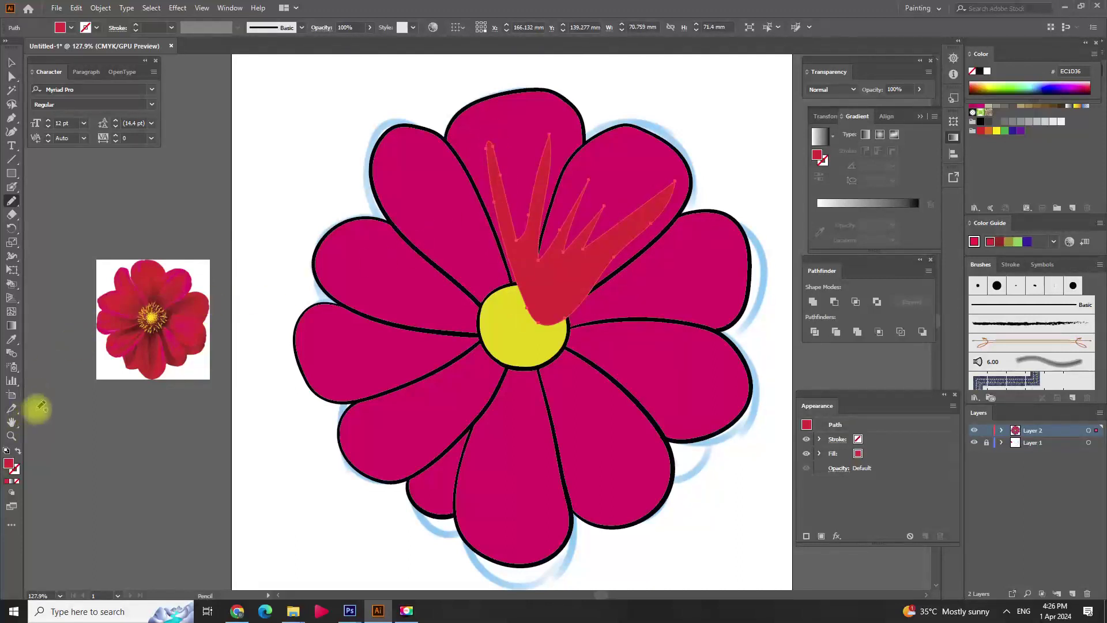
# Step: Recolour the streak with photo samples, then a pinker red from the Color Picker
pyautogui.press('i')
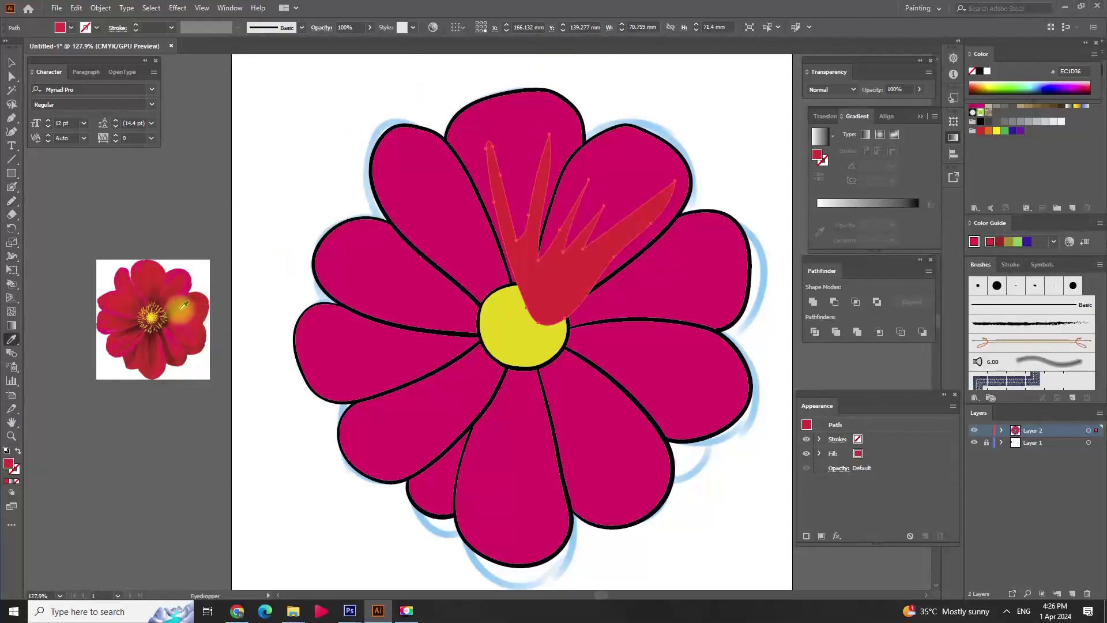
pyautogui.click(182, 304)
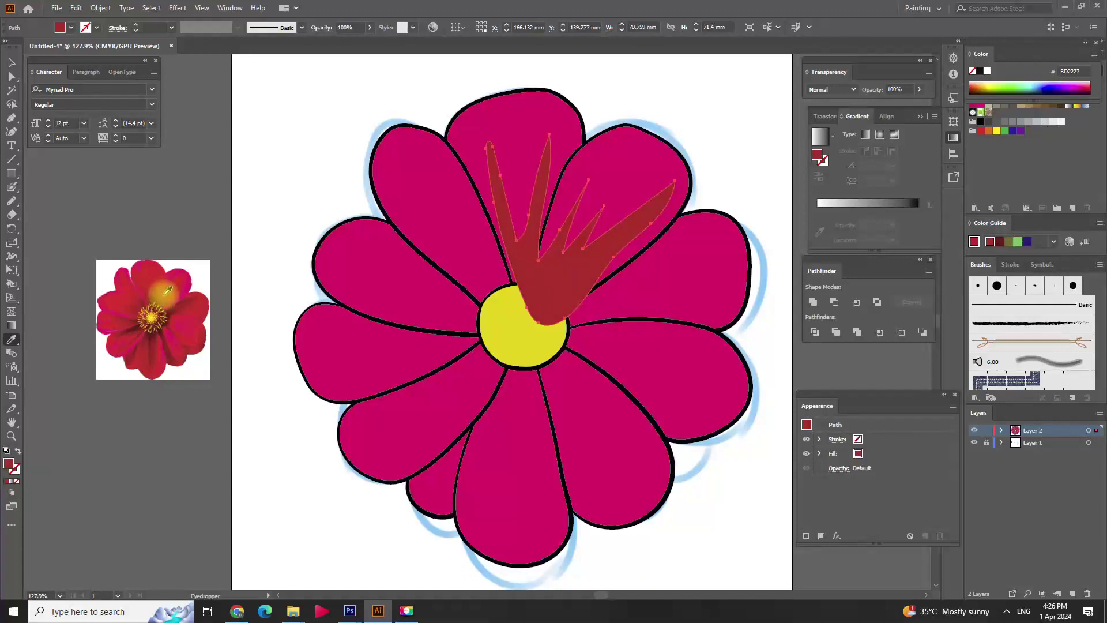
pyautogui.click(163, 286)
pyautogui.click(180, 305)
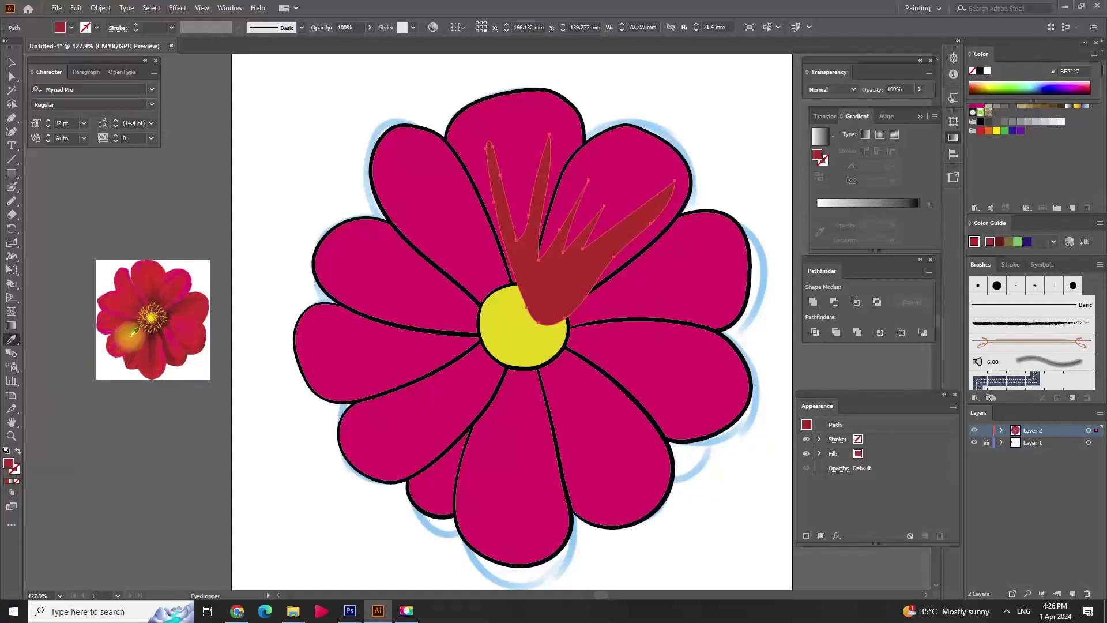
pyautogui.doubleClick(10, 464)
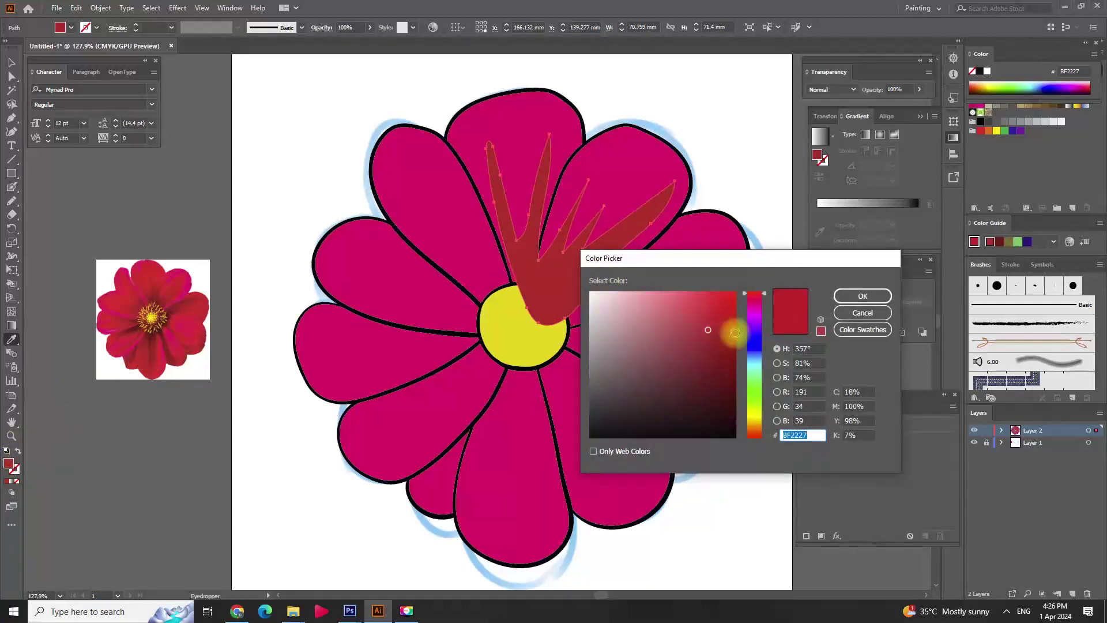
pyautogui.click(713, 324)
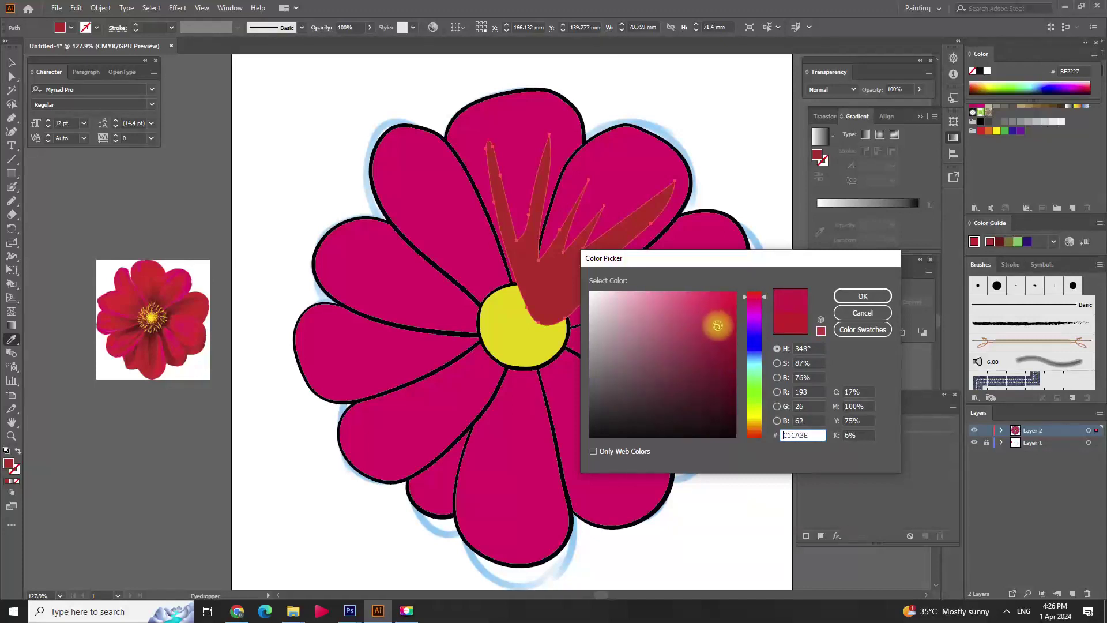
pyautogui.click(861, 296)
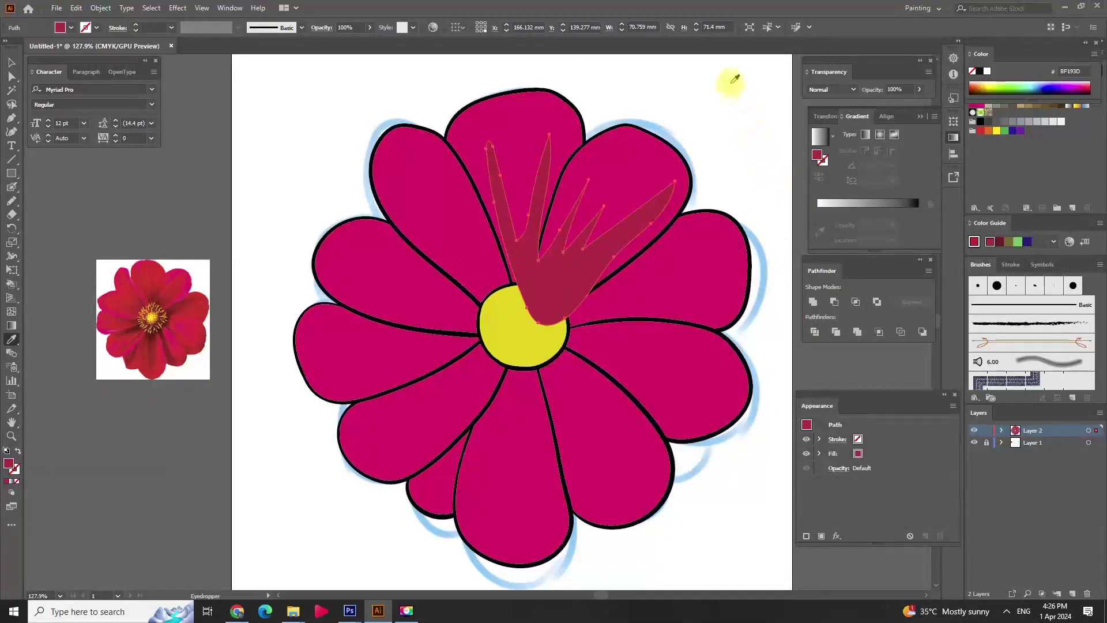
# Step: Select the right petal, the top petal and the streak base together
pyautogui.press('a')
pyautogui.click(747, 152)
pyautogui.scroll(1, 732, 141)
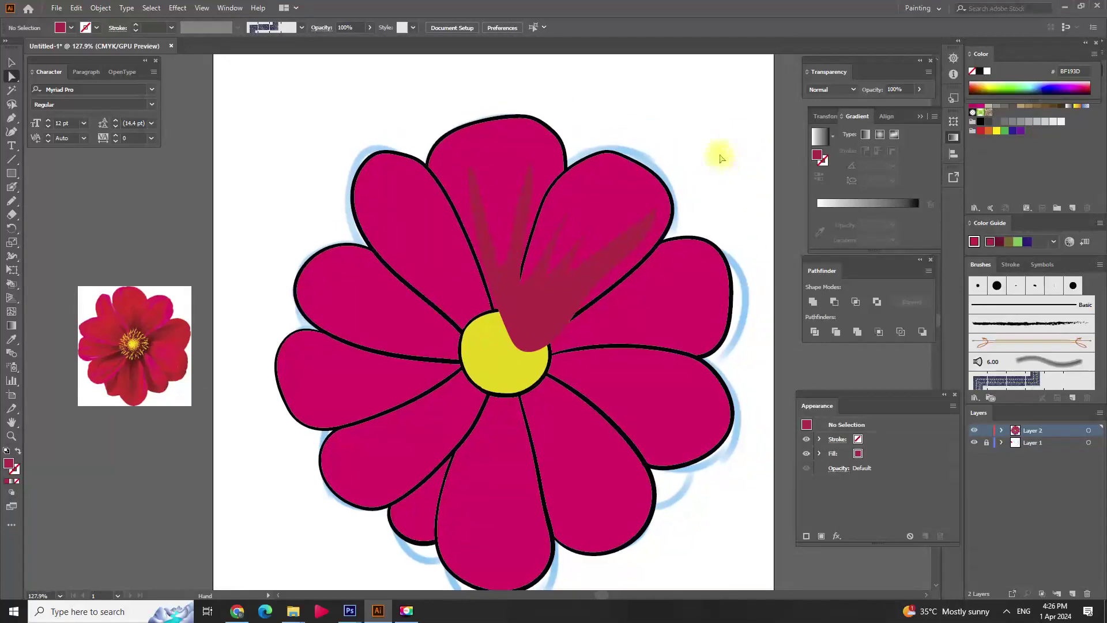
pyautogui.press('i')
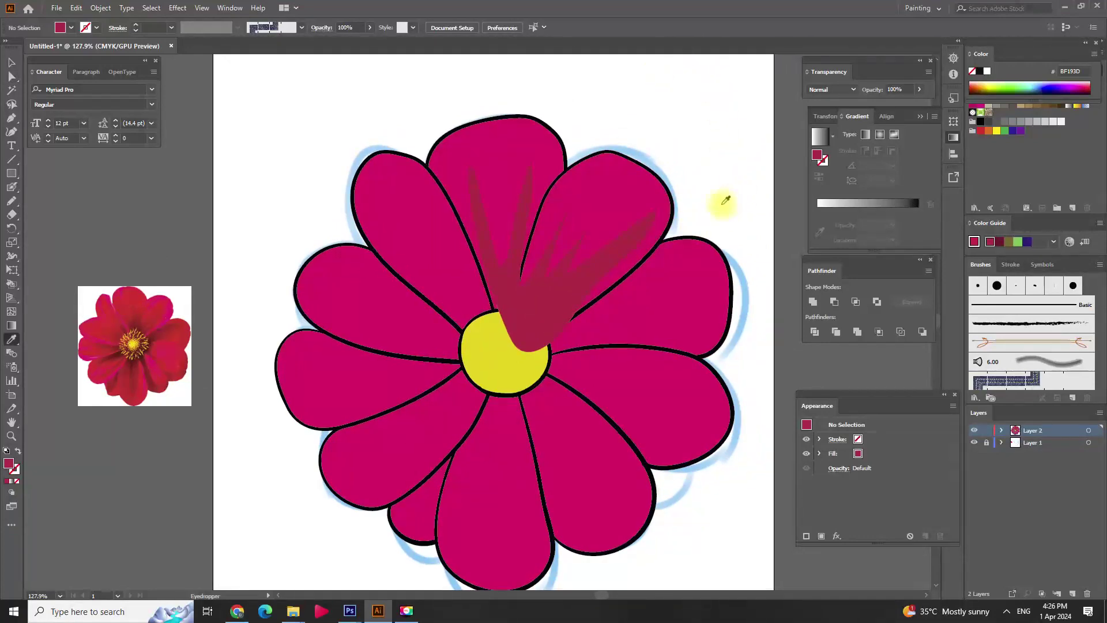
pyautogui.press('a')
pyautogui.click(587, 180)
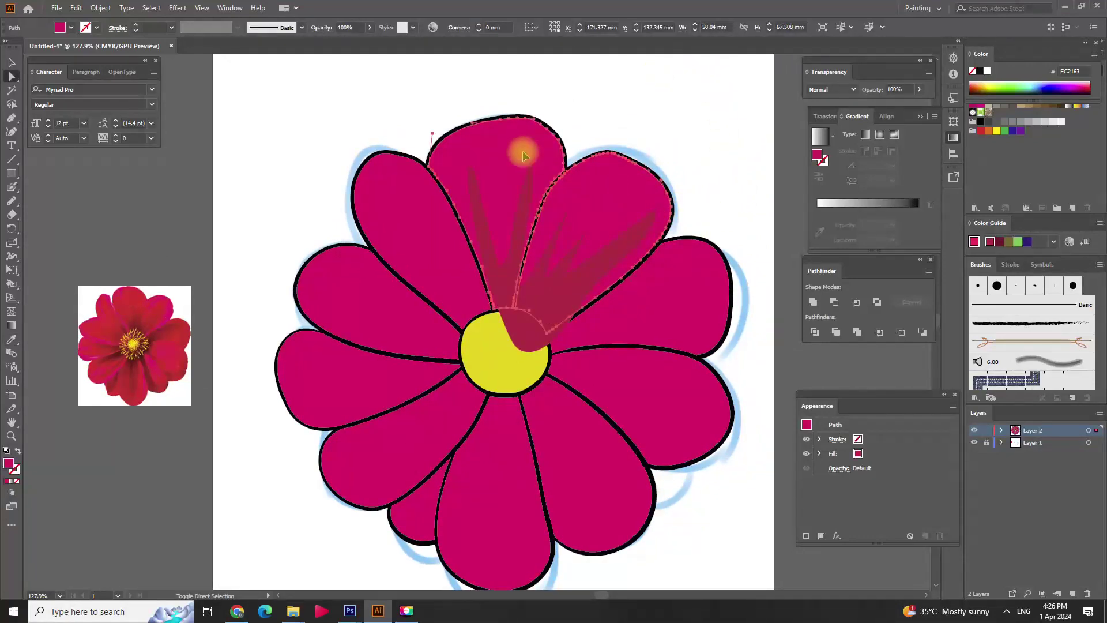
pyautogui.press('v')
pyautogui.click(630, 178)
pyautogui.click(672, 119)
pyautogui.press('a')
pyautogui.click(626, 182)
pyautogui.keyDown('shift'); pyautogui.click(505, 183); pyautogui.keyUp('shift')
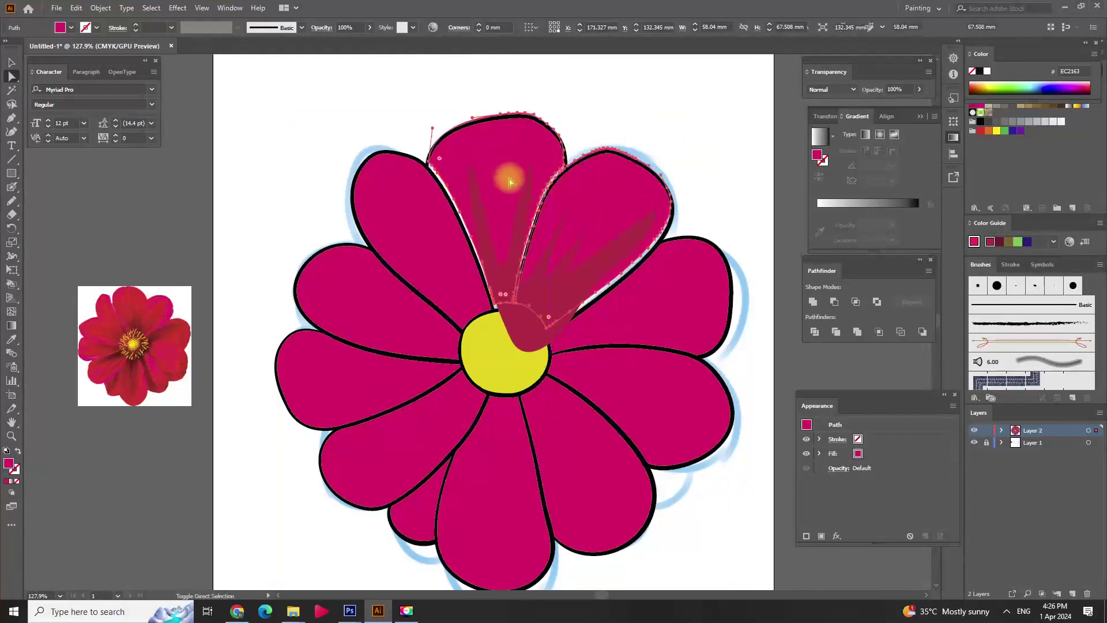
pyautogui.keyDown('shift'); pyautogui.click(549, 304); pyautogui.keyUp('shift')
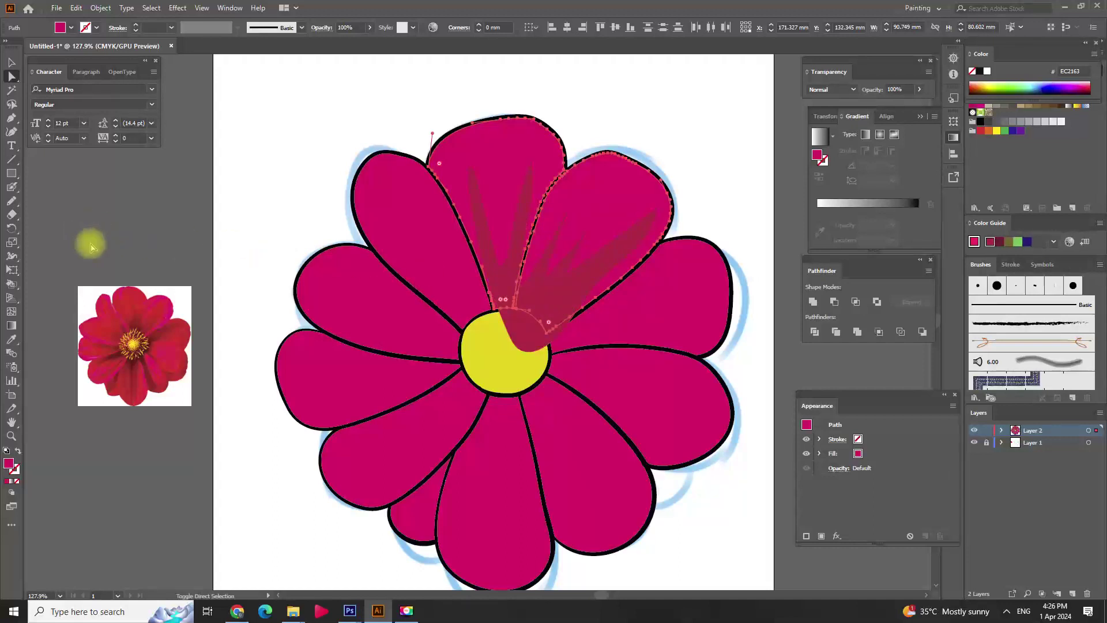
# Step: Merge the streak regions inside the top and right petals with Shape Builder
pyautogui.hotkey('shift', 'm')
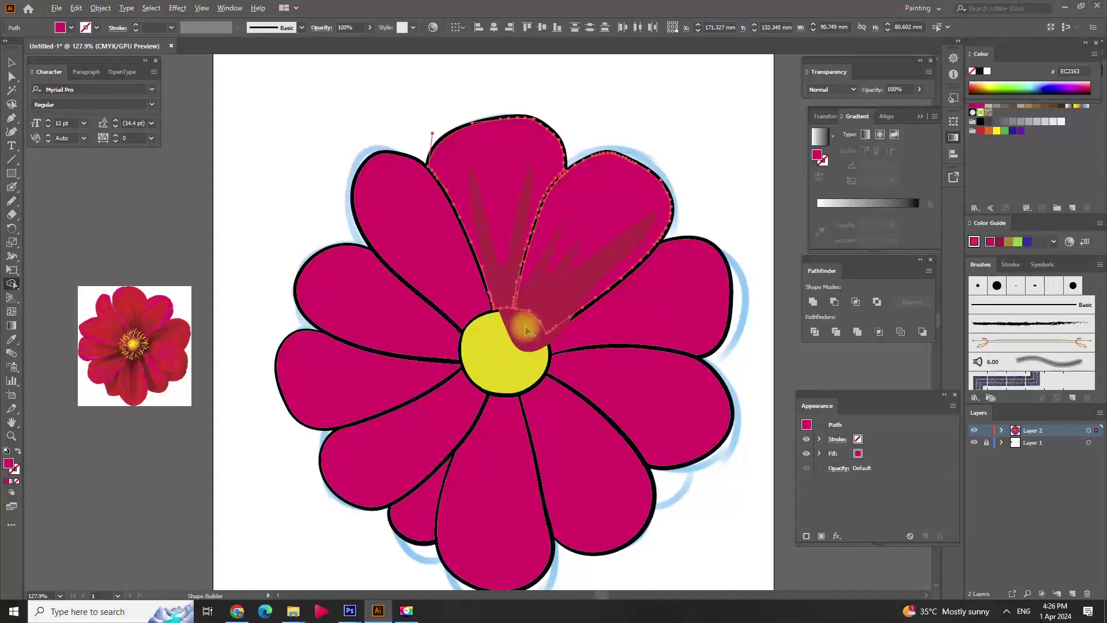
pyautogui.moveTo(549, 314); pyautogui.dragTo(549, 284)
pyautogui.press('a')
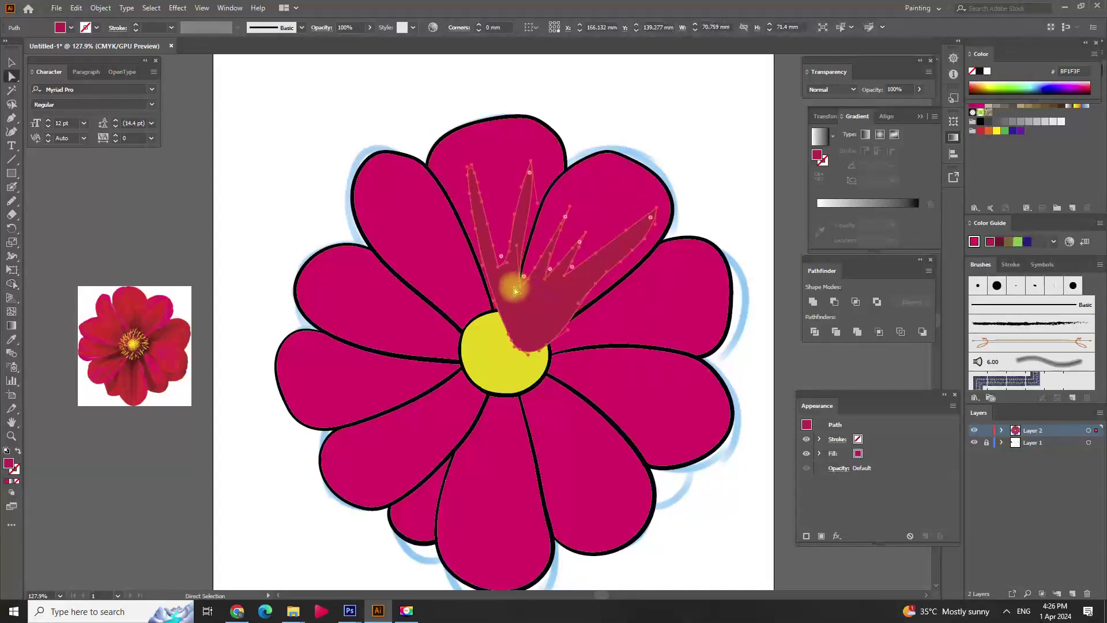
pyautogui.keyDown('shift'); pyautogui.click(579, 199); pyautogui.keyUp('shift')
pyautogui.keyDown('shift'); pyautogui.click(547, 176); pyautogui.keyUp('shift')
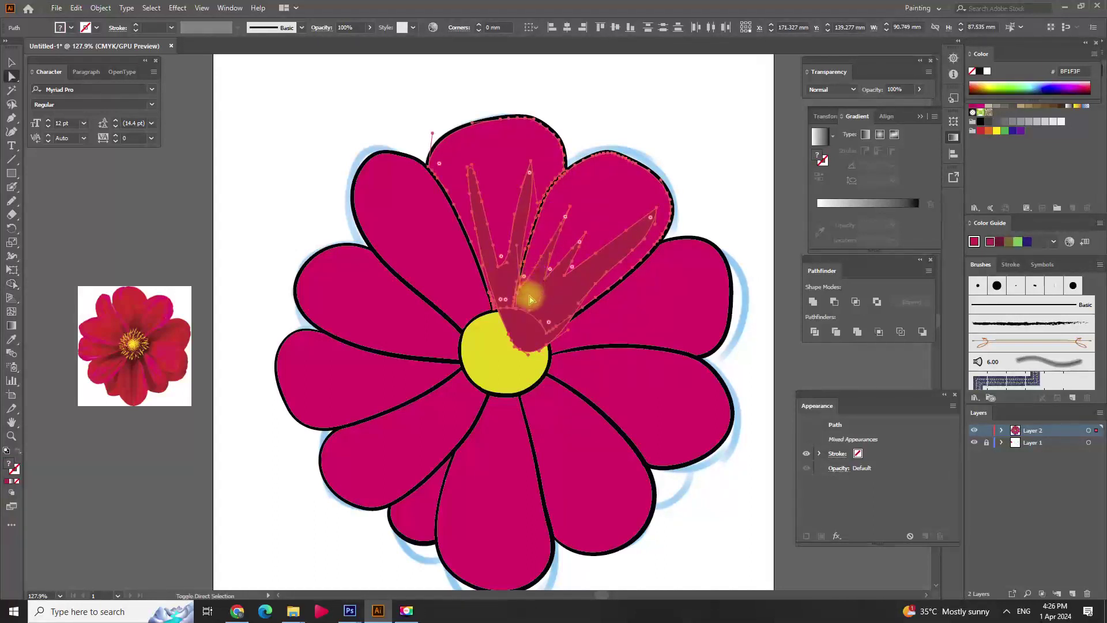
pyautogui.hotkey('shift', 'm')
pyautogui.moveTo(534, 332)
pyautogui.mouseDown()
pyautogui.moveTo(528, 344)
pyautogui.moveTo(539, 346)
pyautogui.mouseUp()
pyautogui.press('a')
pyautogui.click(703, 180)
pyautogui.moveTo(653, 171)
pyautogui.mouseDown()
pyautogui.moveTo(619, 190)
pyautogui.moveTo(616, 251)
pyautogui.mouseUp()
pyautogui.click(12, 203)
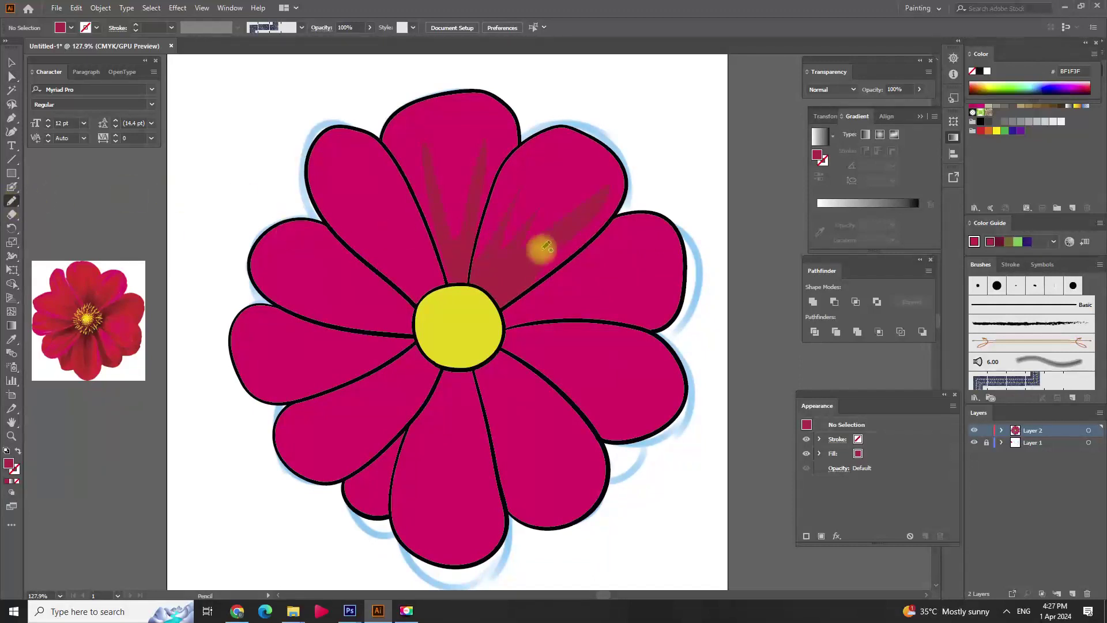
# Step: Pencil a streak over the right petal, then trim and merge it with Shape Builder
pyautogui.moveTo(591, 216)
pyautogui.mouseDown()
pyautogui.moveTo(539, 268)
pyautogui.moveTo(625, 240)
pyautogui.moveTo(564, 284)
pyautogui.moveTo(629, 274)
pyautogui.moveTo(650, 313)
pyautogui.moveTo(518, 328)
pyautogui.moveTo(516, 257)
pyautogui.moveTo(570, 222)
pyautogui.moveTo(618, 296)
pyautogui.moveTo(640, 301)
pyautogui.moveTo(652, 279)
pyautogui.moveTo(488, 326)
pyautogui.mouseUp()
pyautogui.keyDown('shift'); pyautogui.click(488, 326); pyautogui.keyUp('shift')
pyautogui.hotkey('shift', 'm')
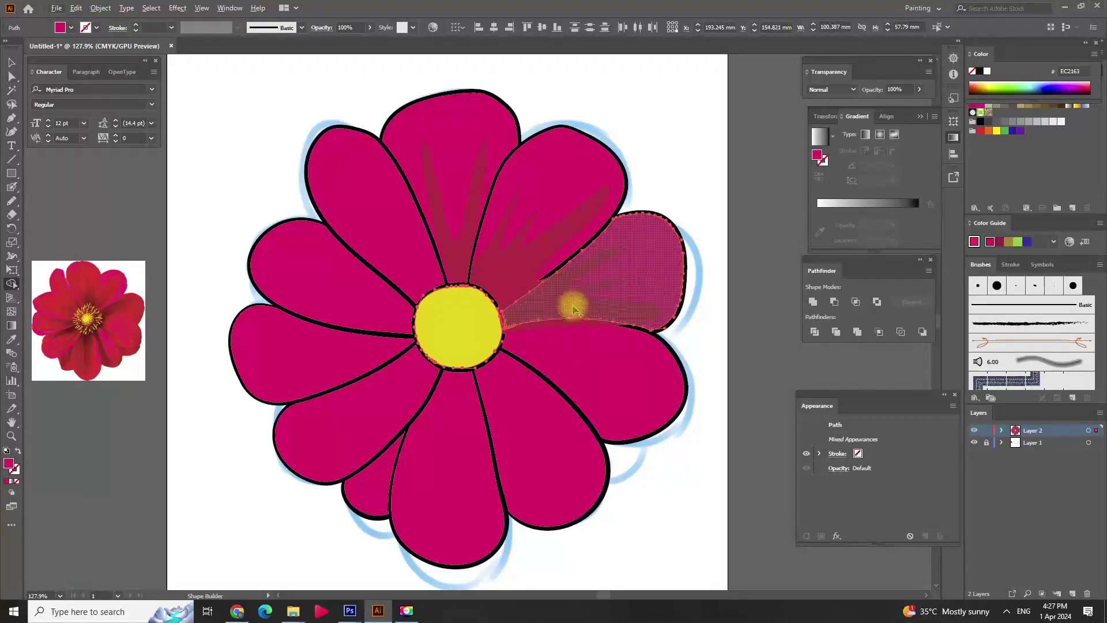
pyautogui.keyDown('alt'); pyautogui.click(569, 307); pyautogui.keyUp('alt')
pyautogui.keyDown('shift'); pyautogui.click(622, 295); pyautogui.keyUp('shift')
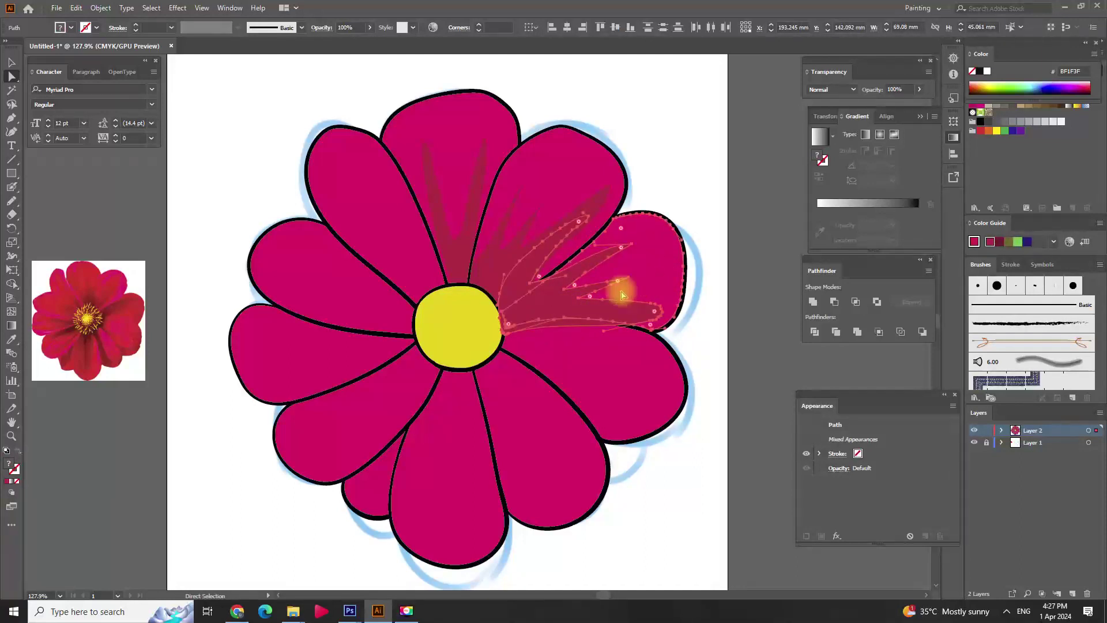
pyautogui.click(11, 283)
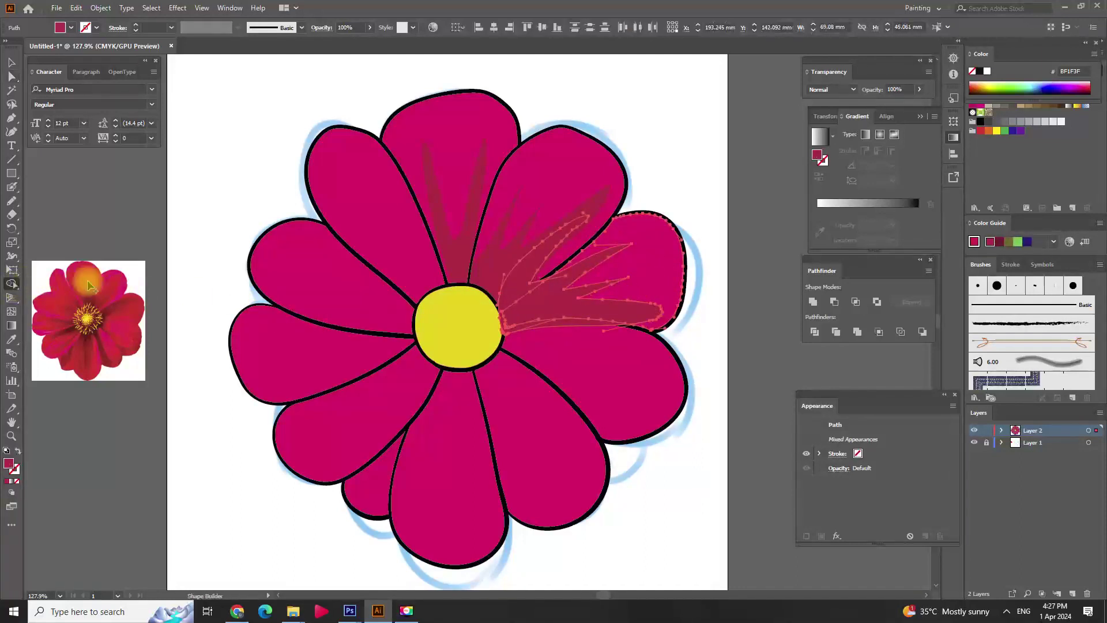
pyautogui.click(576, 326)
pyautogui.press('a')
pyautogui.click(734, 242)
pyautogui.scroll(-1, 613, 282)
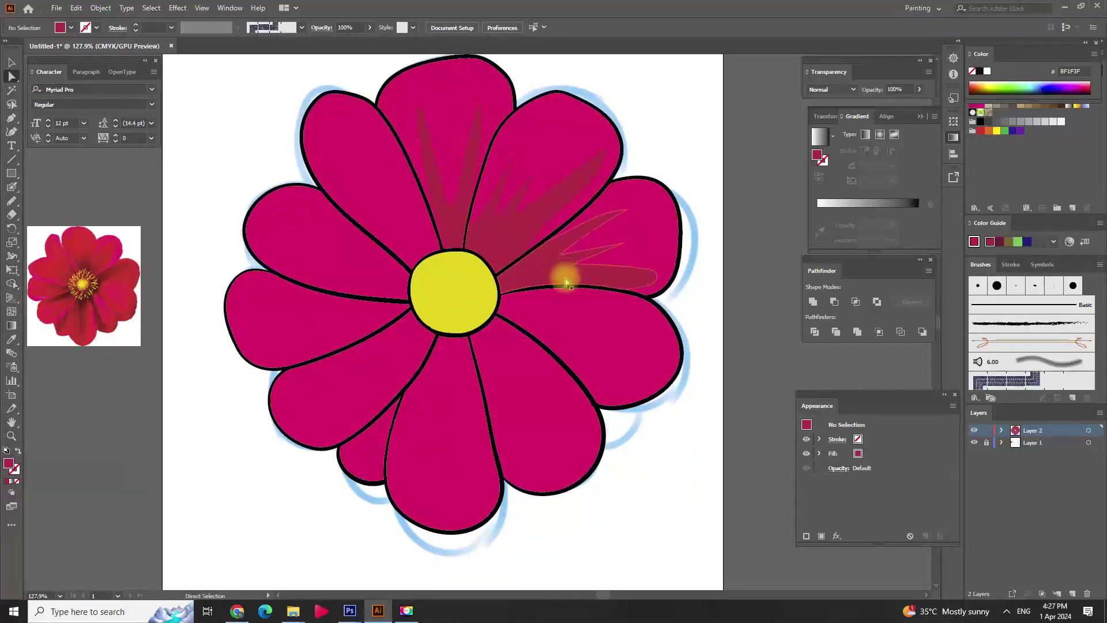
pyautogui.click(11, 201)
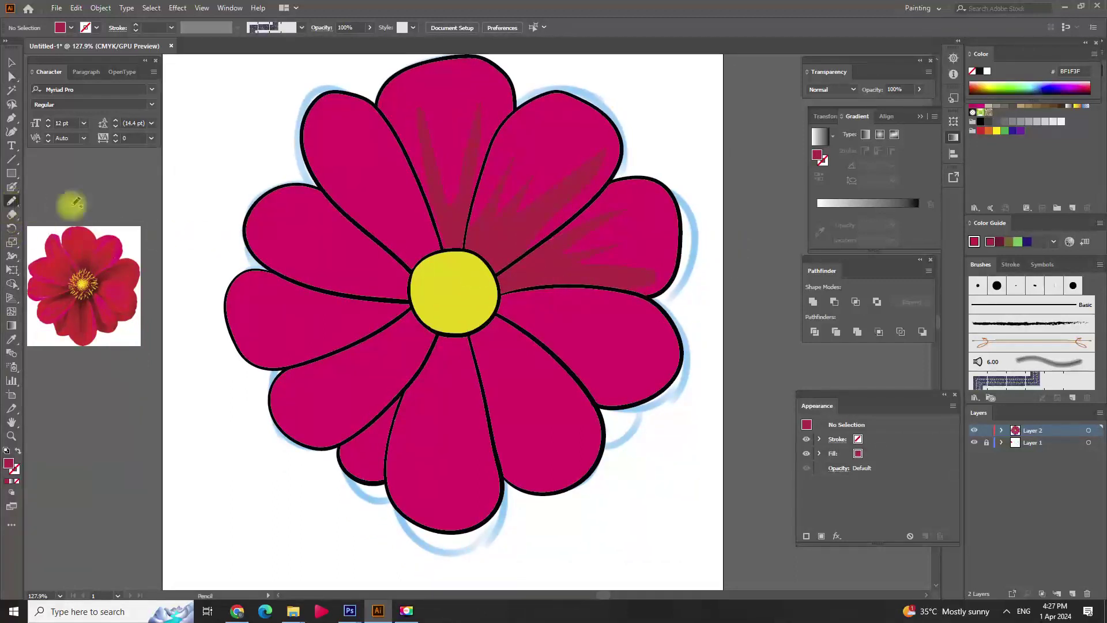
# Step: Draw closed streak shapes across the right and lower-right petals, deselecting after each
pyautogui.moveTo(627, 283)
pyautogui.mouseDown()
pyautogui.moveTo(584, 308)
pyautogui.moveTo(502, 321)
pyautogui.mouseUp()
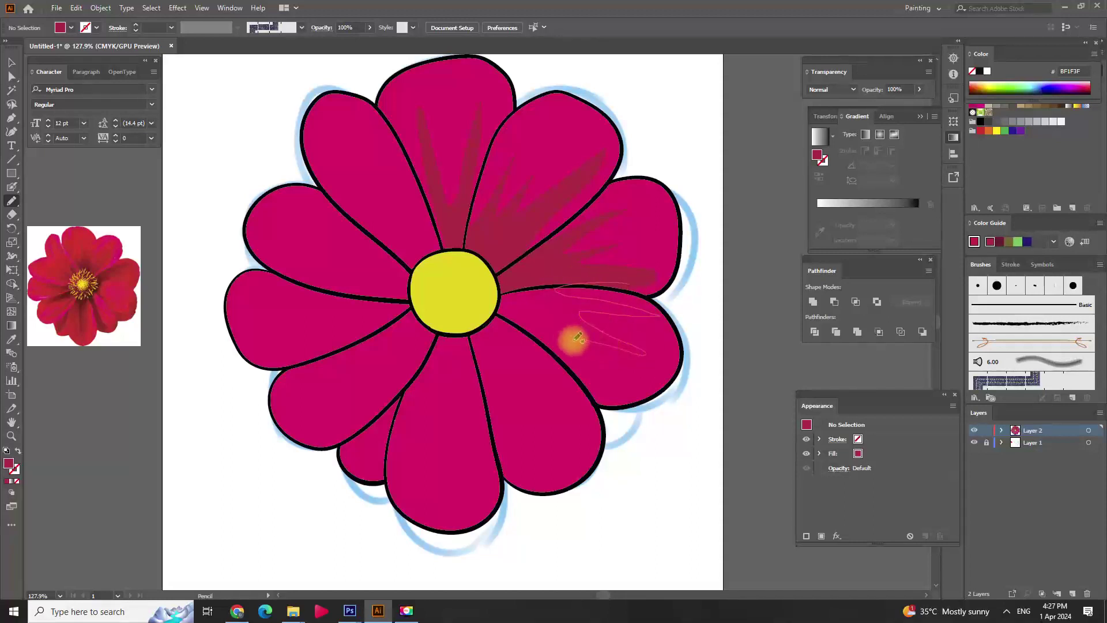
pyautogui.moveTo(486, 297)
pyautogui.mouseDown()
pyautogui.moveTo(626, 275)
pyautogui.moveTo(610, 301)
pyautogui.moveTo(563, 314)
pyautogui.moveTo(496, 291)
pyautogui.mouseUp()
pyautogui.hotkey('ctrl', 'shift', 'a')
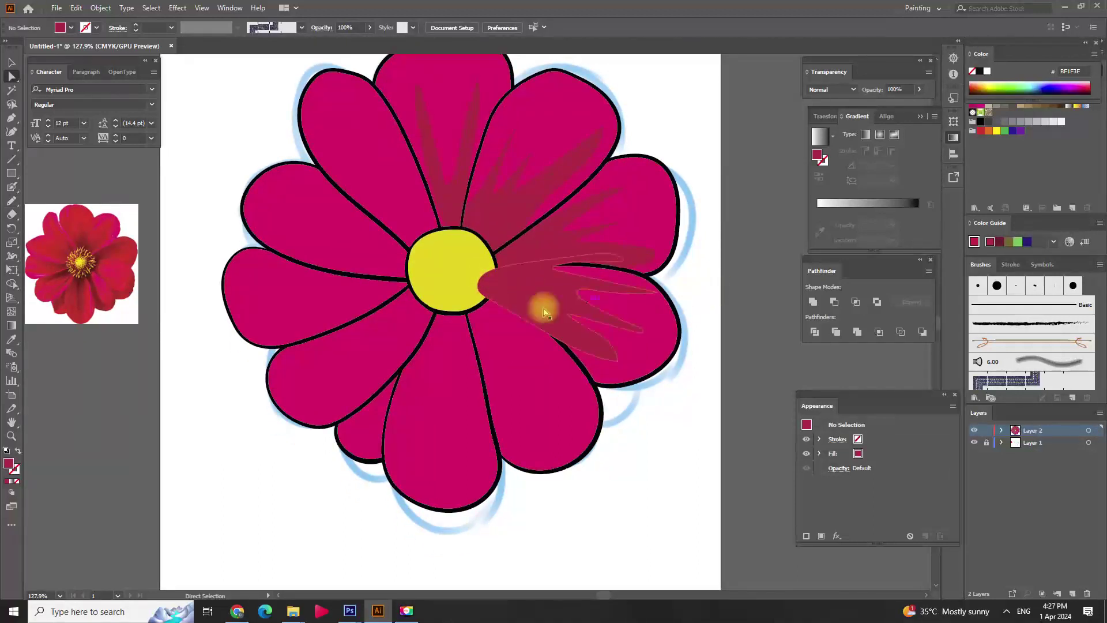
pyautogui.press('a')
pyautogui.click(10, 203)
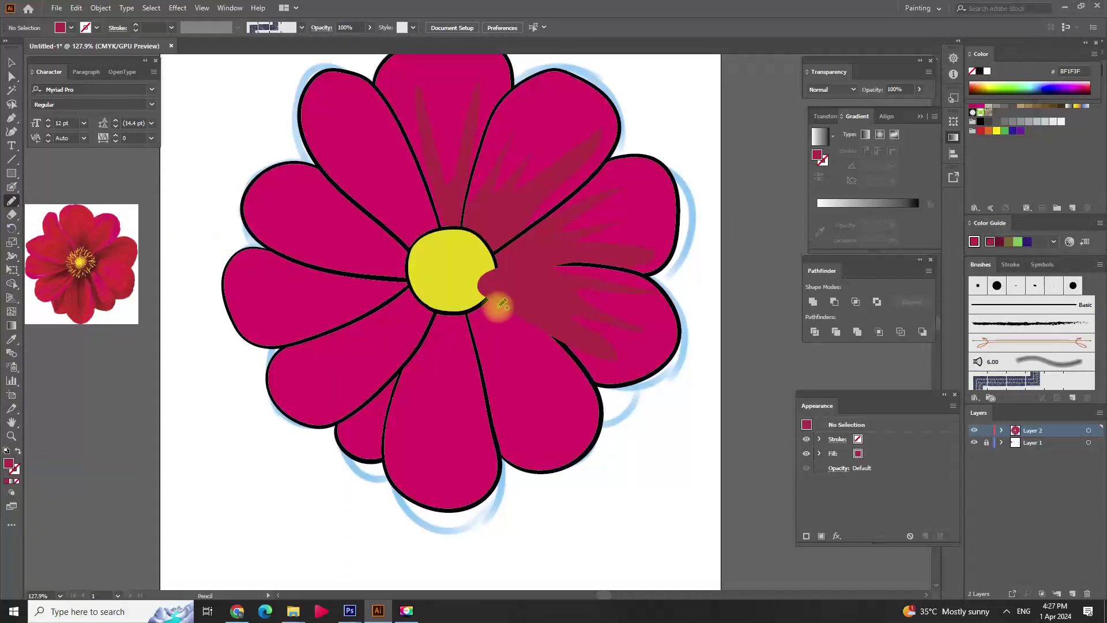
pyautogui.moveTo(486, 271)
pyautogui.mouseDown()
pyautogui.moveTo(573, 343)
pyautogui.moveTo(569, 366)
pyautogui.moveTo(521, 360)
pyautogui.moveTo(502, 425)
pyautogui.moveTo(482, 343)
pyautogui.mouseUp()
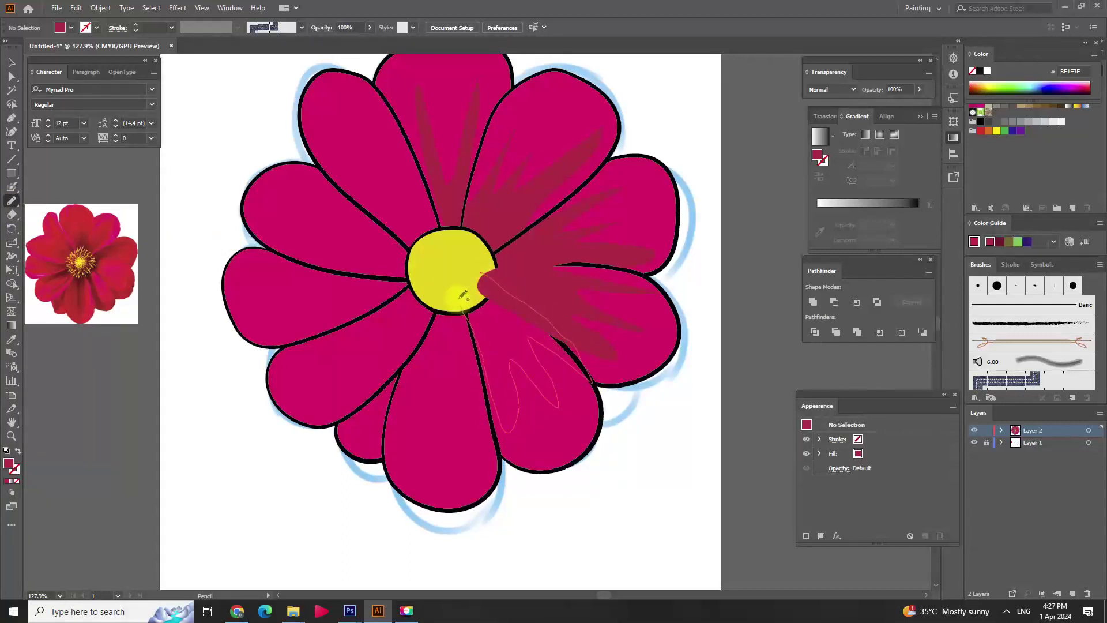
pyautogui.moveTo(491, 283); pyautogui.dragTo(488, 286)
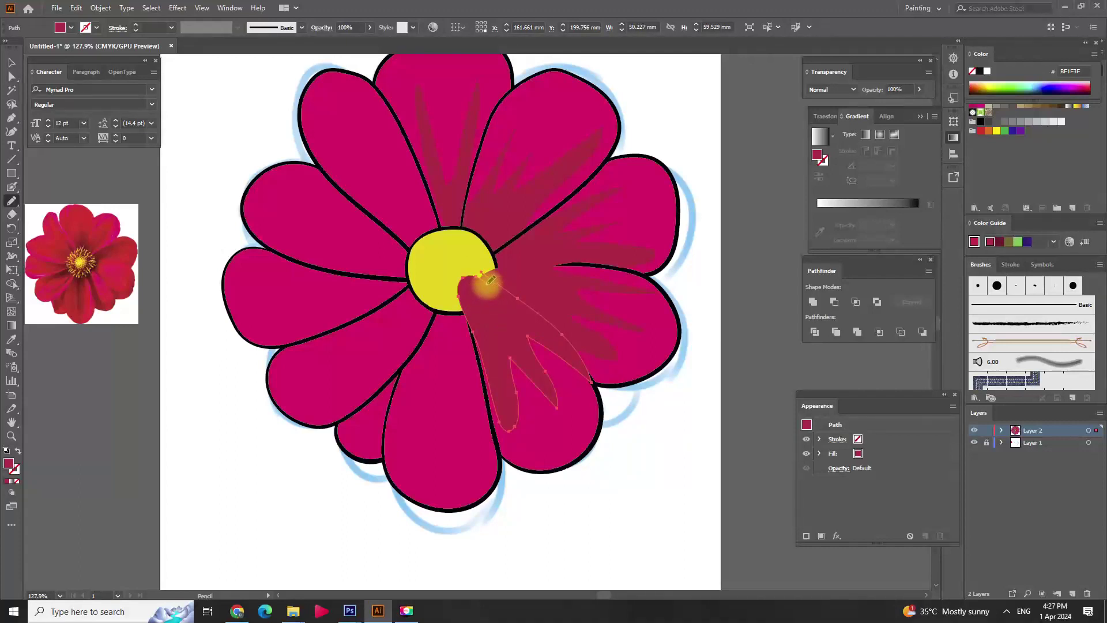
pyautogui.hotkey('ctrl', 'shift', 'a')
# Step: Draw closed streak shapes down the lower and lower-left petals
pyautogui.moveTo(472, 293)
pyautogui.mouseDown()
pyautogui.moveTo(482, 395)
pyautogui.moveTo(465, 353)
pyautogui.moveTo(440, 447)
pyautogui.moveTo(428, 393)
pyautogui.moveTo(403, 382)
pyautogui.moveTo(427, 327)
pyautogui.mouseUp()
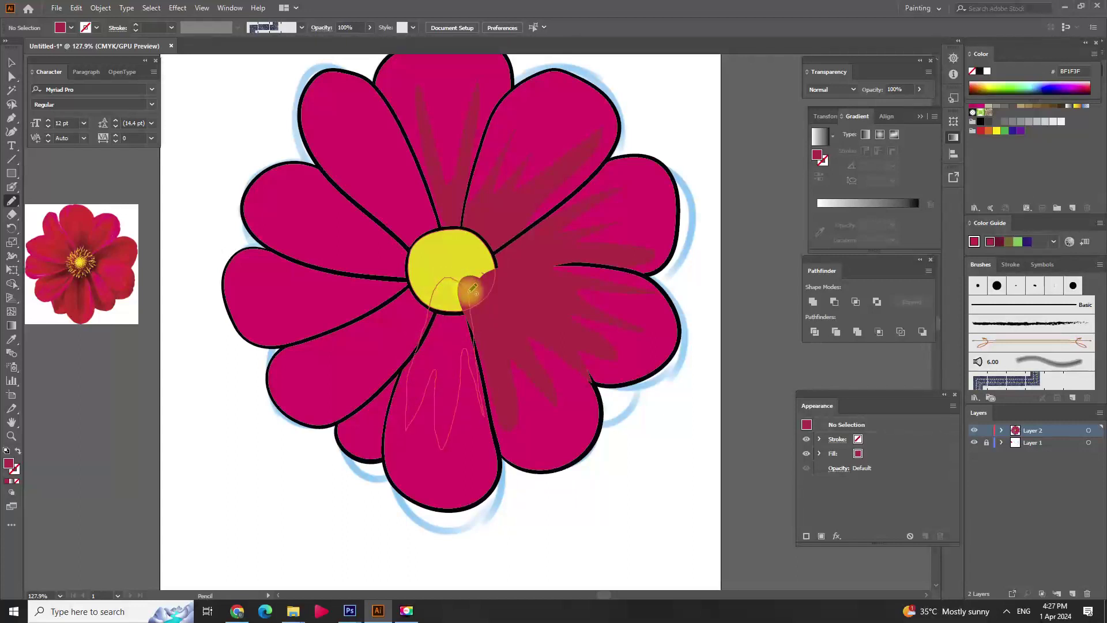
pyautogui.moveTo(473, 289); pyautogui.dragTo(472, 291)
pyautogui.moveTo(266, 312)
pyautogui.mouseDown()
pyautogui.moveTo(282, 344)
pyautogui.moveTo(302, 338)
pyautogui.mouseUp()
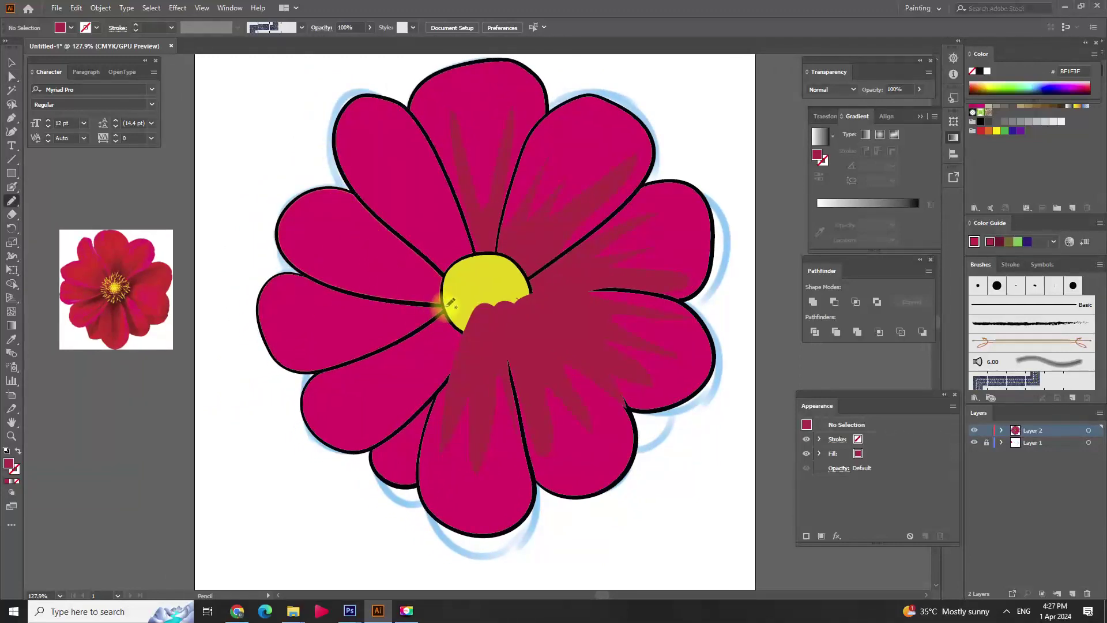
pyautogui.moveTo(467, 333)
pyautogui.mouseDown()
pyautogui.moveTo(440, 383)
pyautogui.moveTo(396, 420)
pyautogui.moveTo(433, 363)
pyautogui.moveTo(371, 407)
pyautogui.moveTo(420, 309)
pyautogui.moveTo(447, 308)
pyautogui.moveTo(348, 375)
pyautogui.moveTo(433, 356)
pyautogui.moveTo(396, 420)
pyautogui.moveTo(483, 343)
pyautogui.mouseUp()
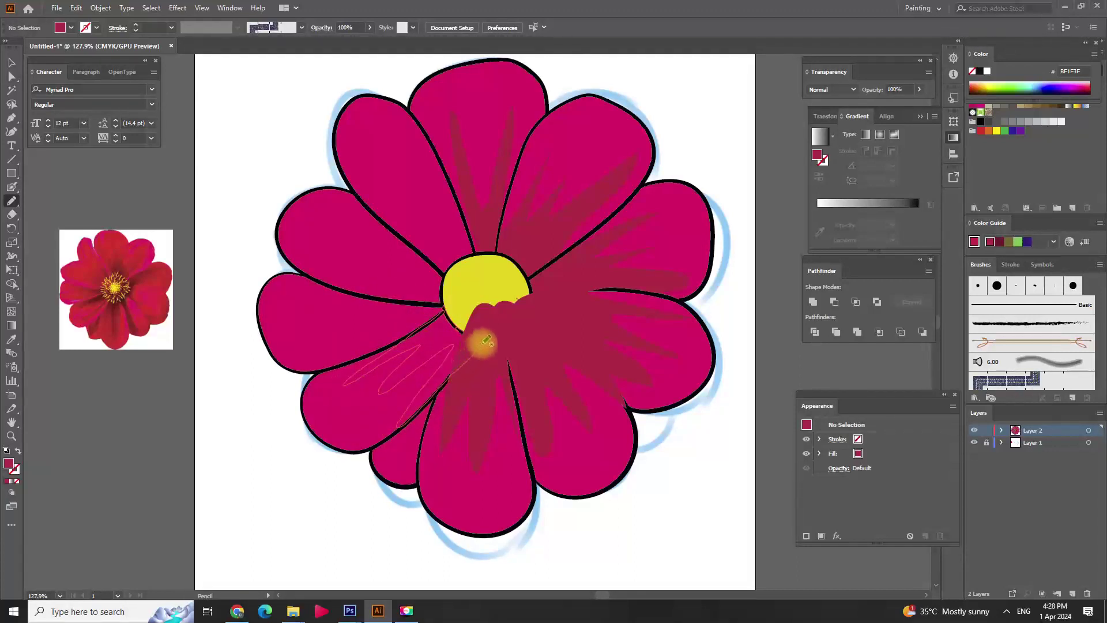
pyautogui.moveTo(450, 301); pyautogui.dragTo(451, 304)
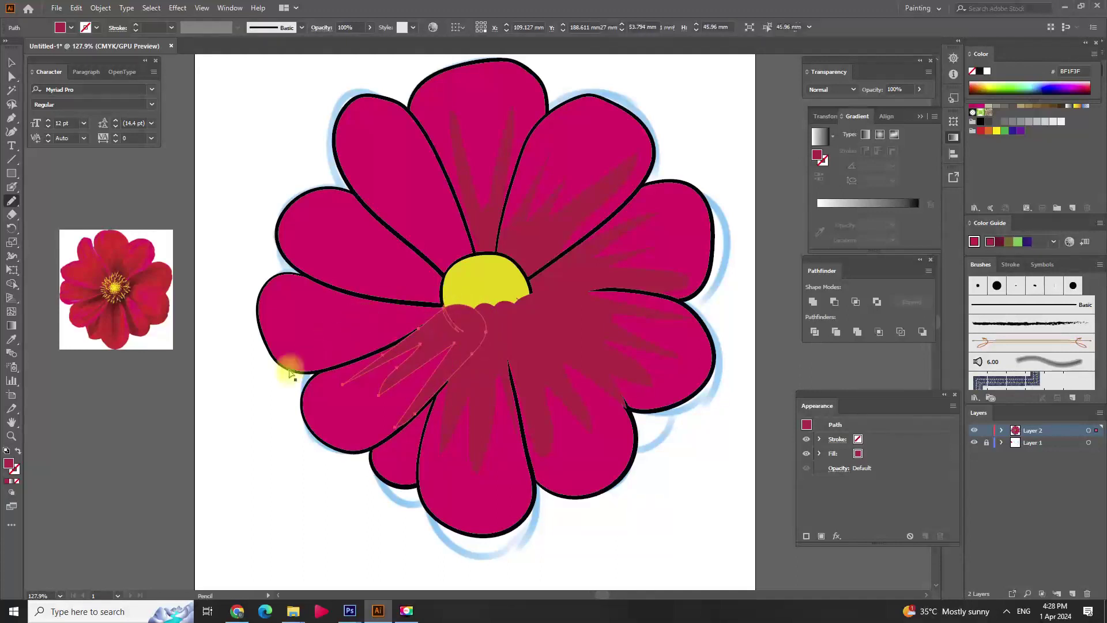
pyautogui.hscroll(-3, 288, 346)
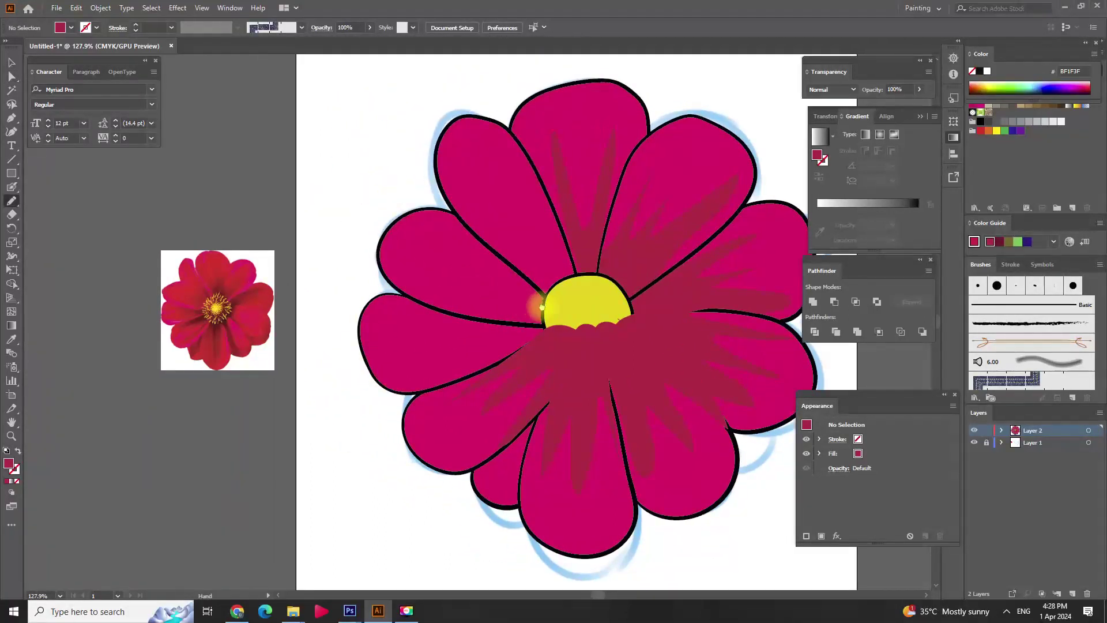
# Step: Draw shading streaks along the left petal
pyautogui.moveTo(553, 326)
pyautogui.mouseDown()
pyautogui.moveTo(445, 315)
pyautogui.moveTo(517, 321)
pyautogui.moveTo(469, 346)
pyautogui.moveTo(457, 371)
pyautogui.moveTo(563, 328)
pyautogui.moveTo(465, 311)
pyautogui.mouseUp()
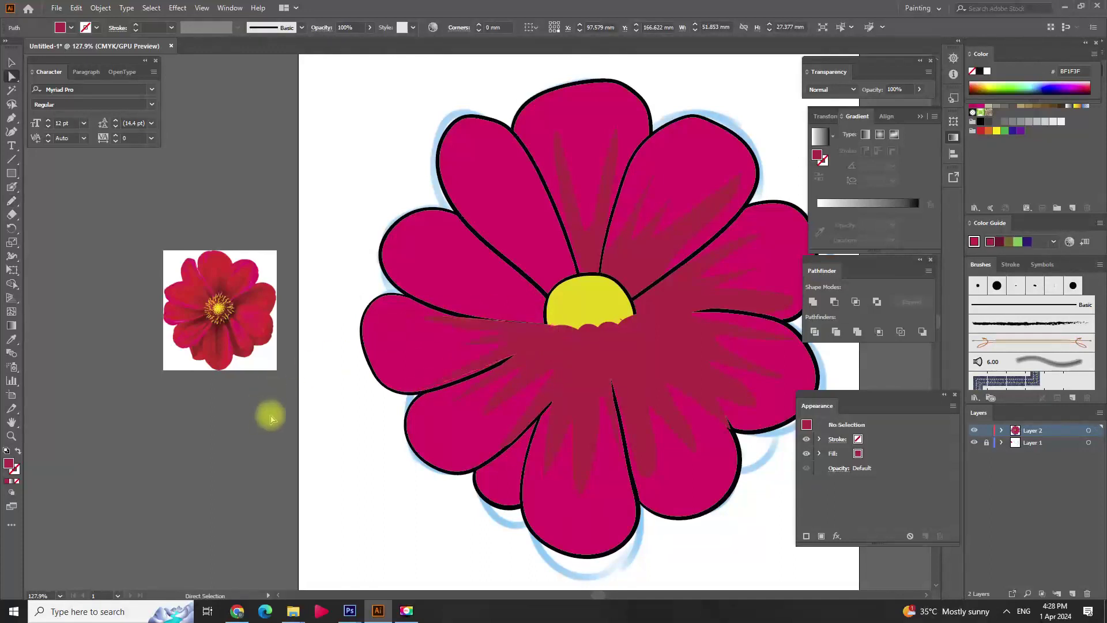
pyautogui.scroll(1, 550, 291)
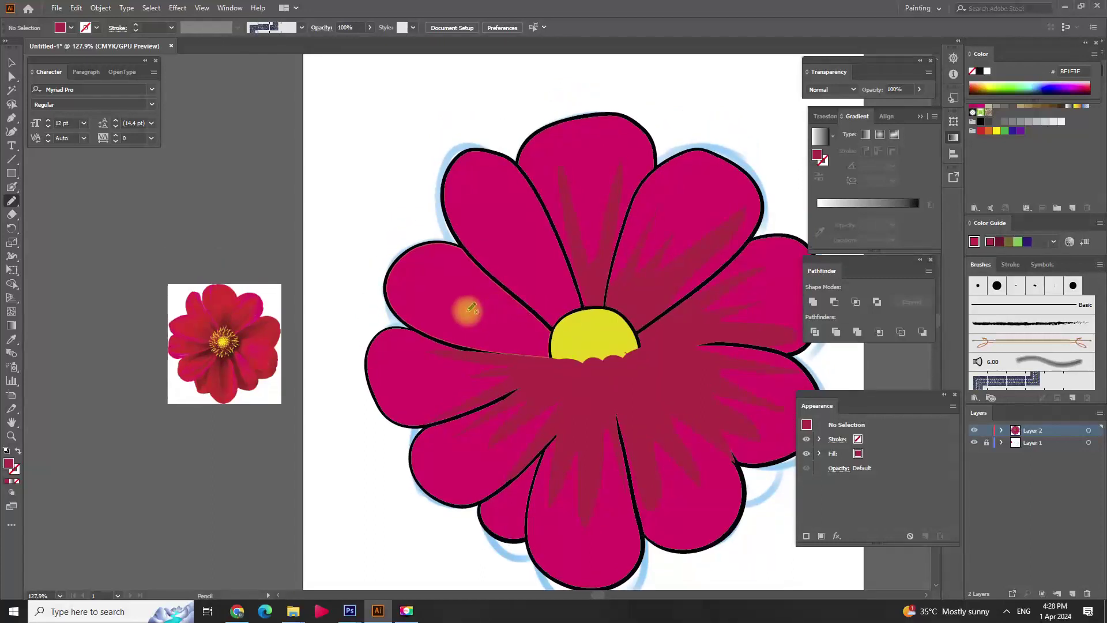
pyautogui.moveTo(425, 316)
pyautogui.mouseDown()
pyautogui.moveTo(521, 340)
pyautogui.moveTo(582, 341)
pyautogui.moveTo(429, 320)
pyautogui.mouseUp()
pyautogui.scroll(1, 437, 282)
pyautogui.hscroll(1, 436, 282)
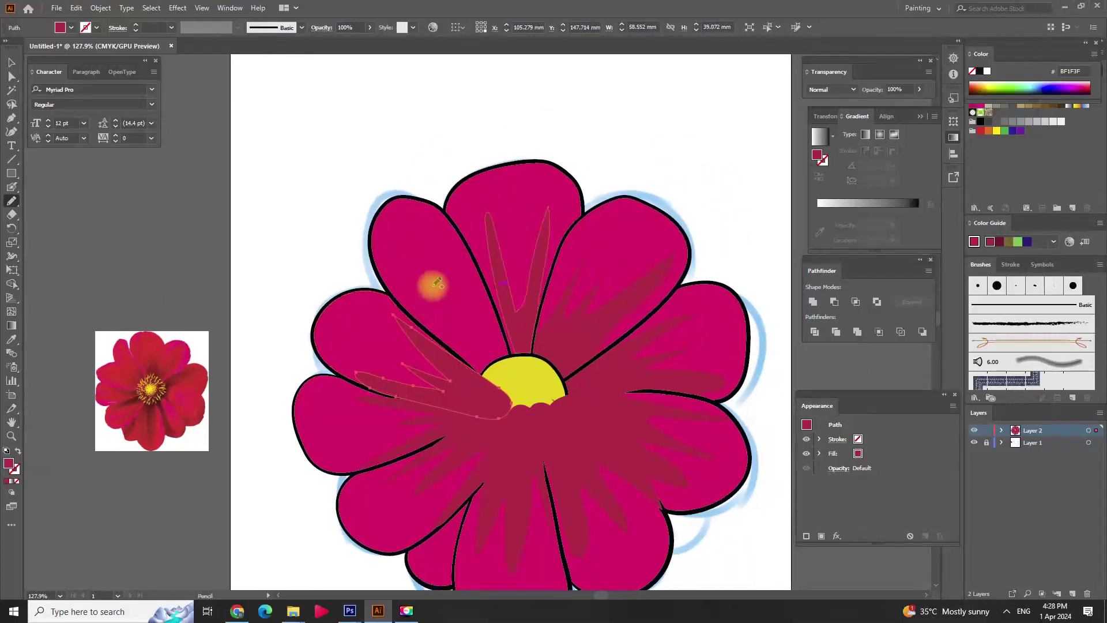
# Step: Add streaks through the upper-left petal, then marquee-select all the streak shapes
pyautogui.moveTo(423, 282)
pyautogui.mouseDown()
pyautogui.moveTo(420, 301)
pyautogui.moveTo(505, 398)
pyautogui.mouseUp()
pyautogui.moveTo(515, 358); pyautogui.dragTo(457, 268)
pyautogui.moveTo(468, 314); pyautogui.dragTo(445, 272)
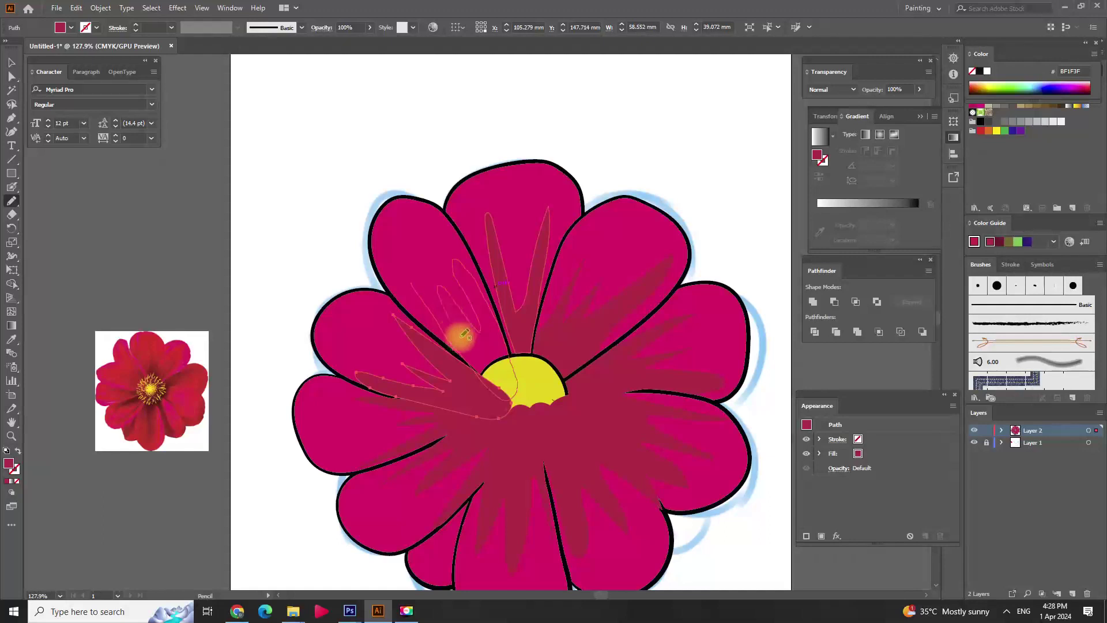
pyautogui.keyDown('ctrl'); pyautogui.click(407, 160); pyautogui.keyUp('ctrl')
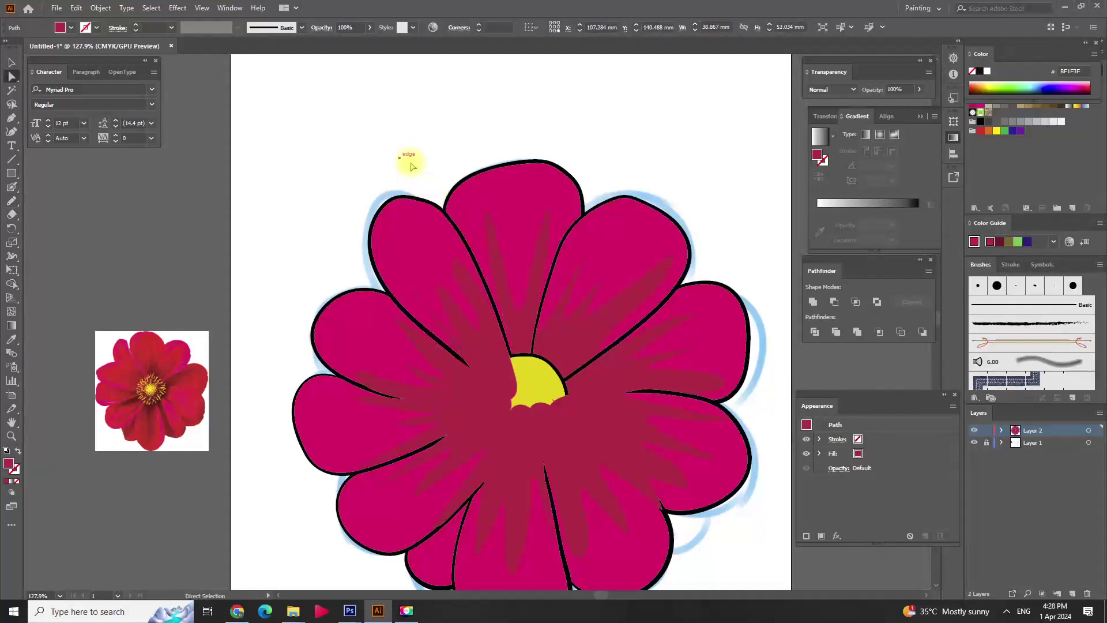
pyautogui.moveTo(508, 348)
pyautogui.mouseDown()
pyautogui.moveTo(477, 259)
pyautogui.moveTo(517, 312)
pyautogui.mouseUp()
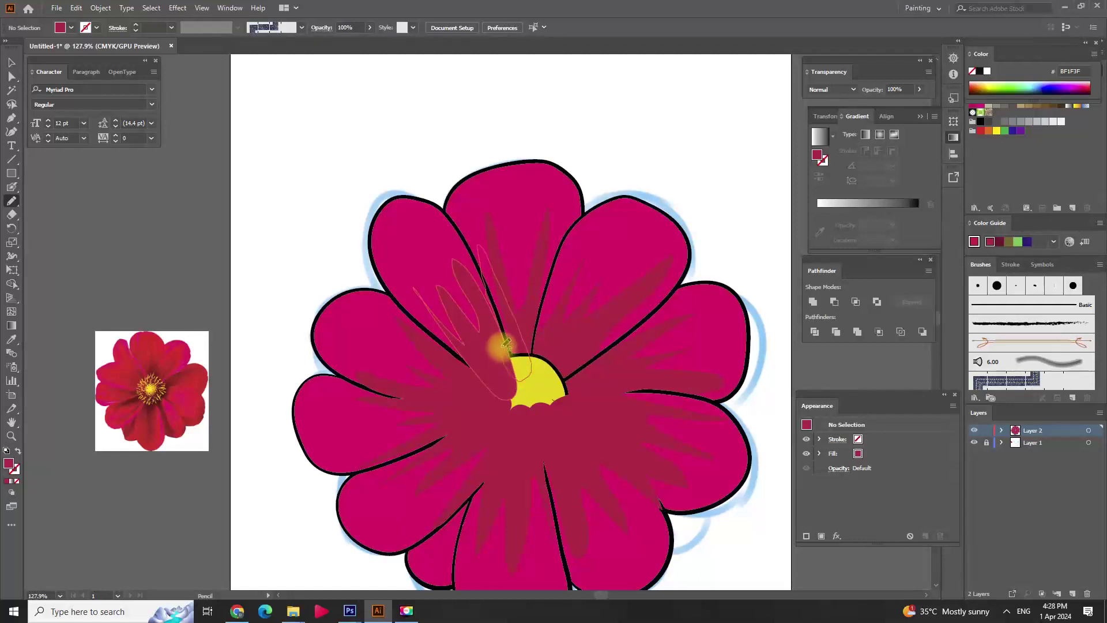
pyautogui.keyDown('ctrl'); pyautogui.click(358, 185); pyautogui.keyUp('ctrl')
pyautogui.scroll(-2, 425, 227)
pyautogui.moveTo(458, 237)
pyautogui.mouseDown()
pyautogui.moveTo(452, 372)
pyautogui.moveTo(548, 388)
pyautogui.moveTo(597, 362)
pyautogui.moveTo(600, 321)
pyautogui.moveTo(531, 257)
pyautogui.moveTo(511, 259)
pyautogui.moveTo(527, 217)
pyautogui.mouseUp()
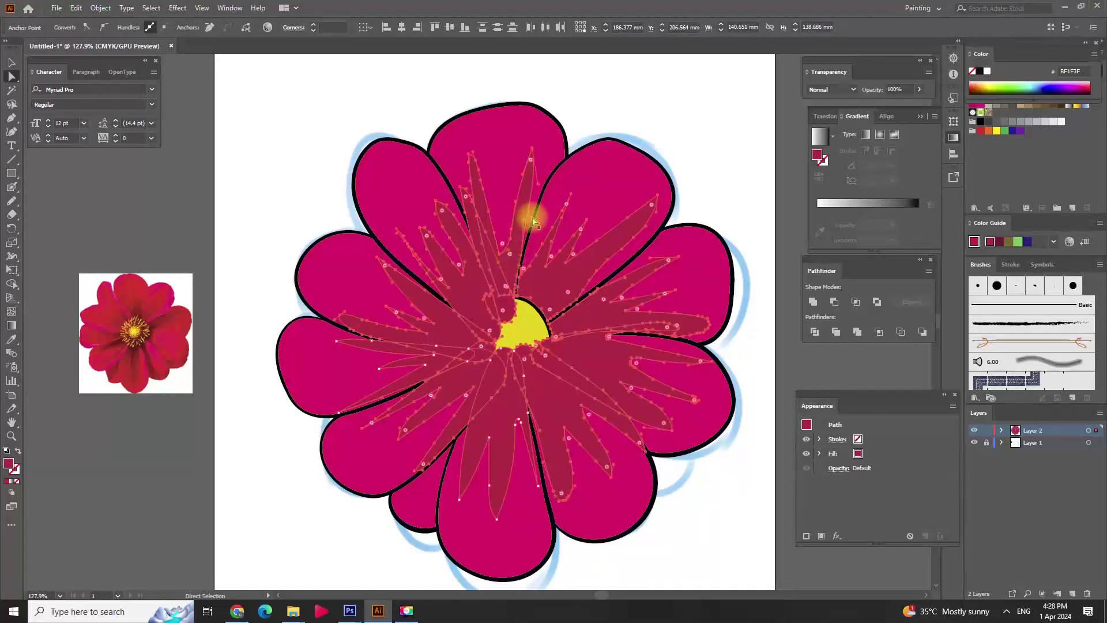
# Step: Unite the shading streaks into one shape and select the upper-right petal
pyautogui.click(813, 303)
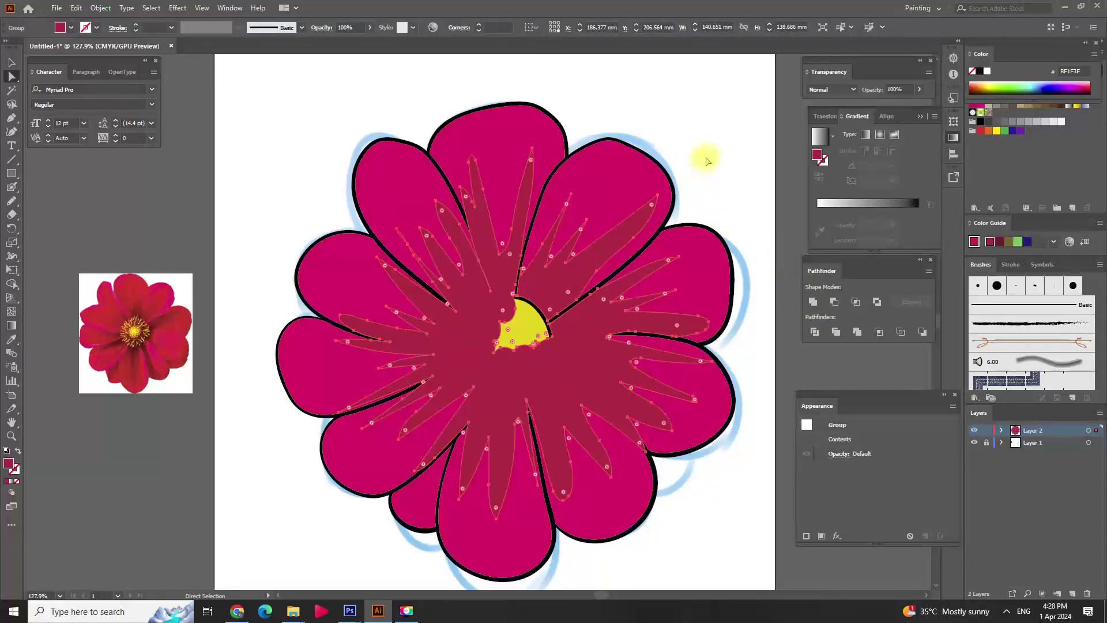
pyautogui.click(708, 162)
pyautogui.press('v')
pyautogui.click(640, 178)
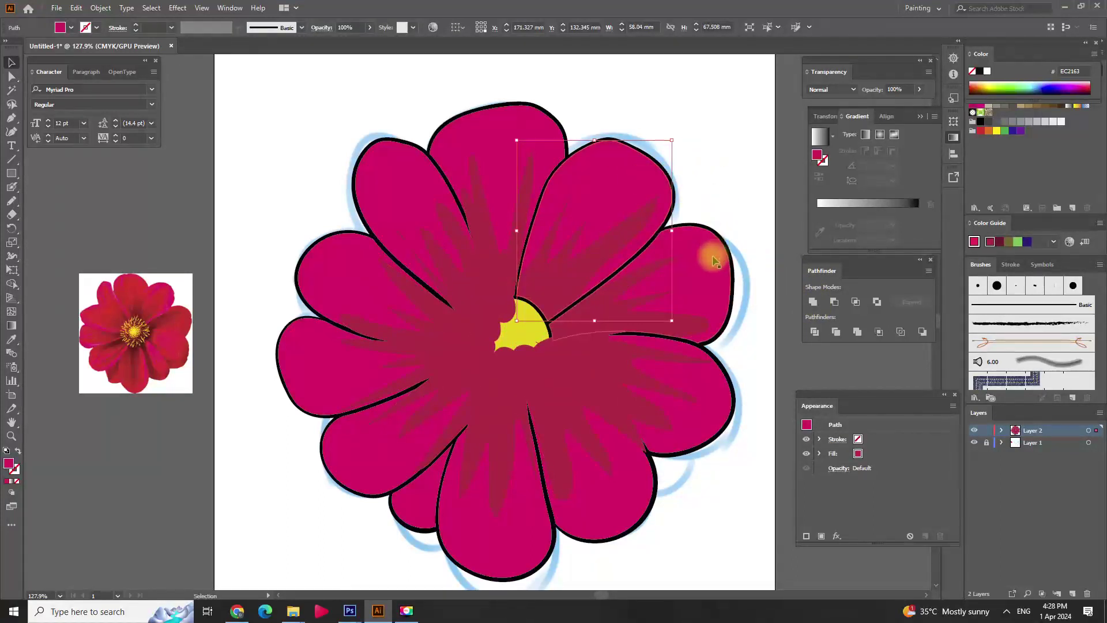
# Step: Select all the petals and unite them into one outline
pyautogui.press('a')
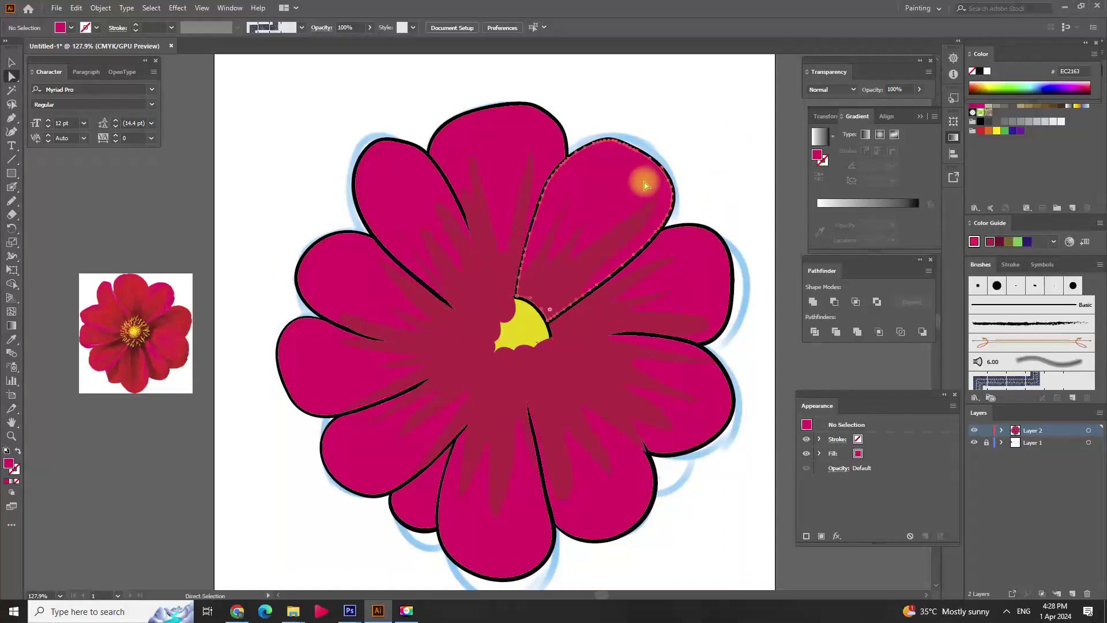
pyautogui.keyDown('shift'); pyautogui.click(685, 425); pyautogui.keyUp('shift')
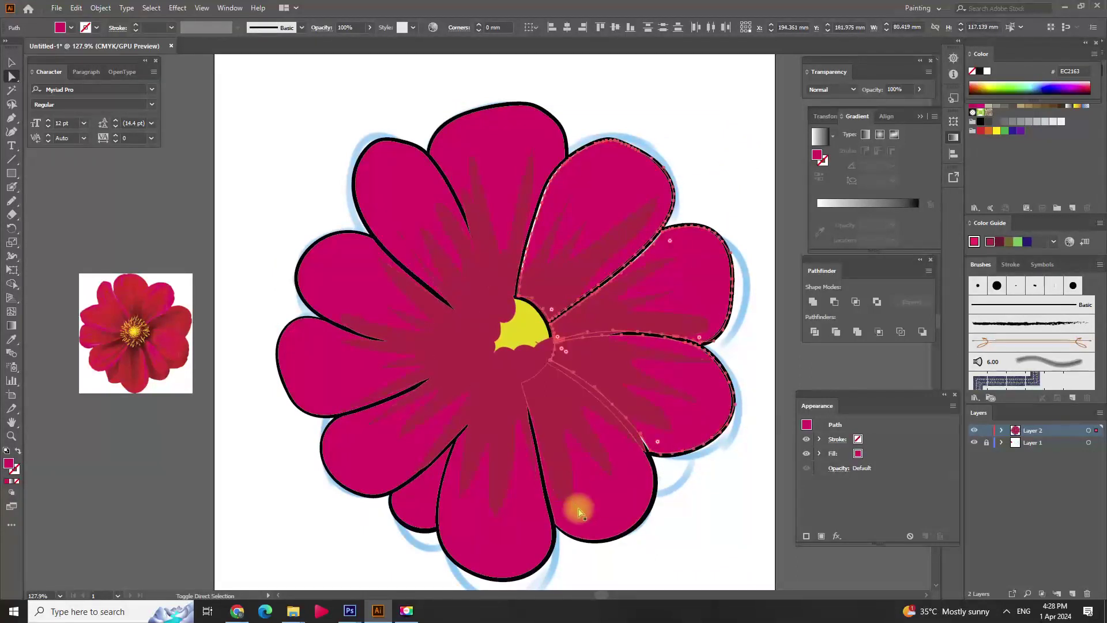
pyautogui.moveTo(587, 497); pyautogui.dragTo(584, 497)
pyautogui.keyDown('shift'); pyautogui.click(507, 538); pyautogui.keyUp('shift')
pyautogui.keyDown('shift'); pyautogui.click(420, 502); pyautogui.keyUp('shift')
pyautogui.keyDown('shift'); pyautogui.click(366, 457); pyautogui.keyUp('shift')
pyautogui.keyDown('shift'); pyautogui.click(346, 345); pyautogui.keyUp('shift')
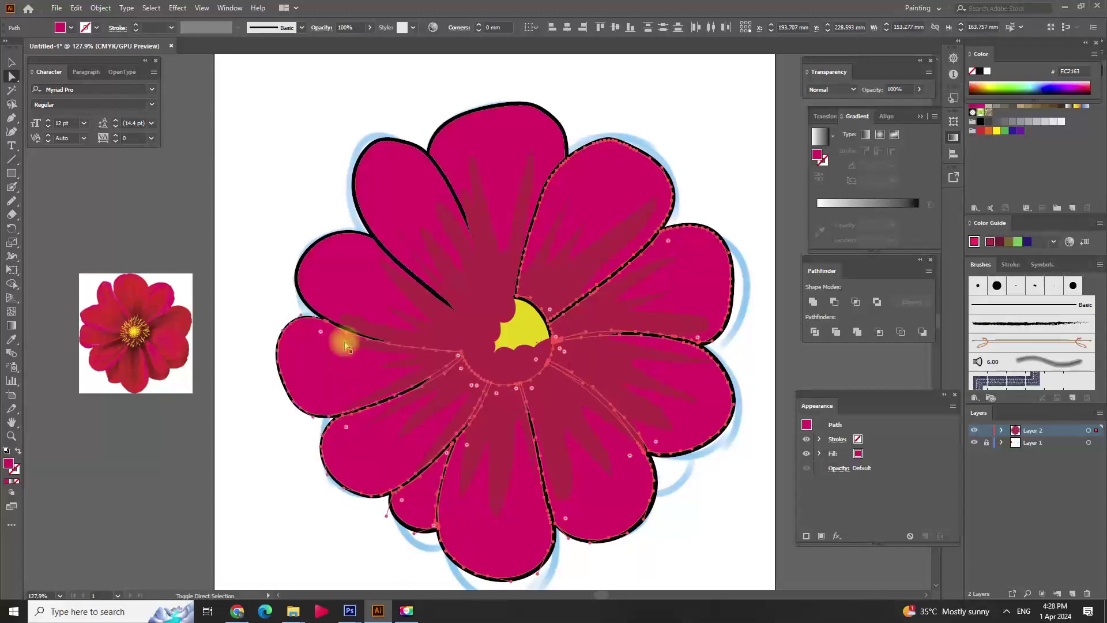
pyautogui.keyDown('shift'); pyautogui.click(381, 233); pyautogui.keyUp('shift')
pyautogui.keyDown('shift'); pyautogui.click(525, 118); pyautogui.keyUp('shift')
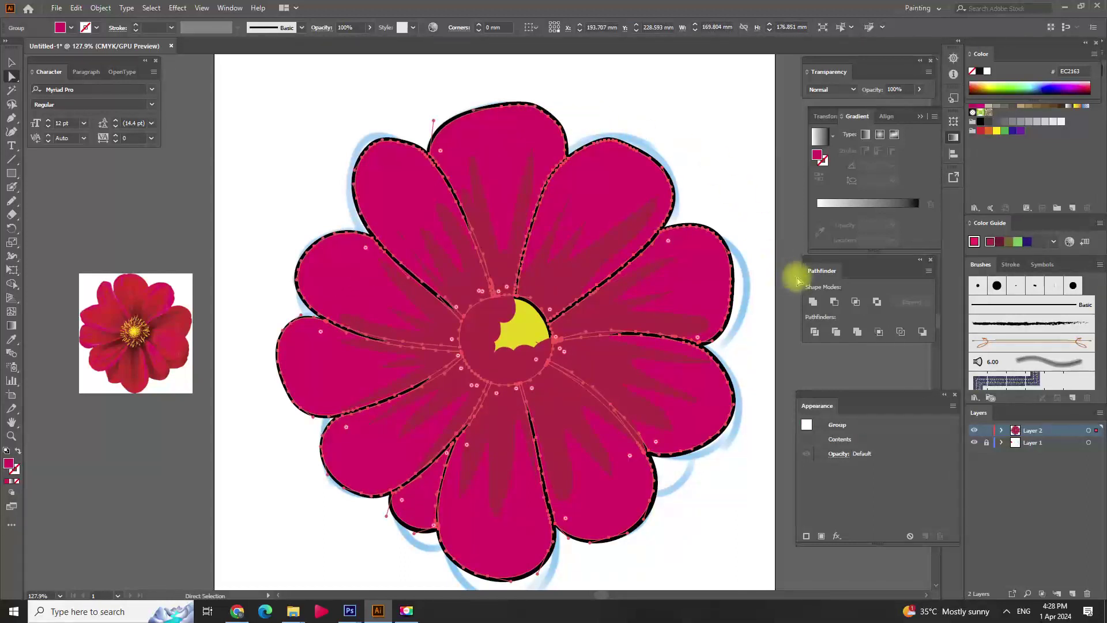
pyautogui.click(813, 302)
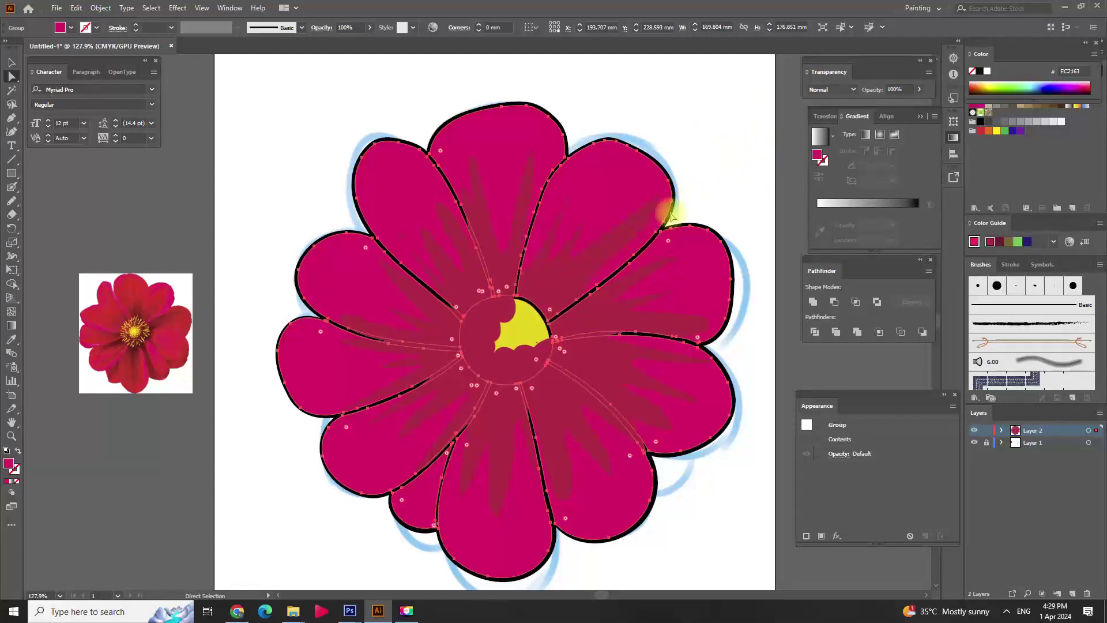
# Step: Merge the centre pieces into one solid yellow disc with Shape Builder
pyautogui.press('v')
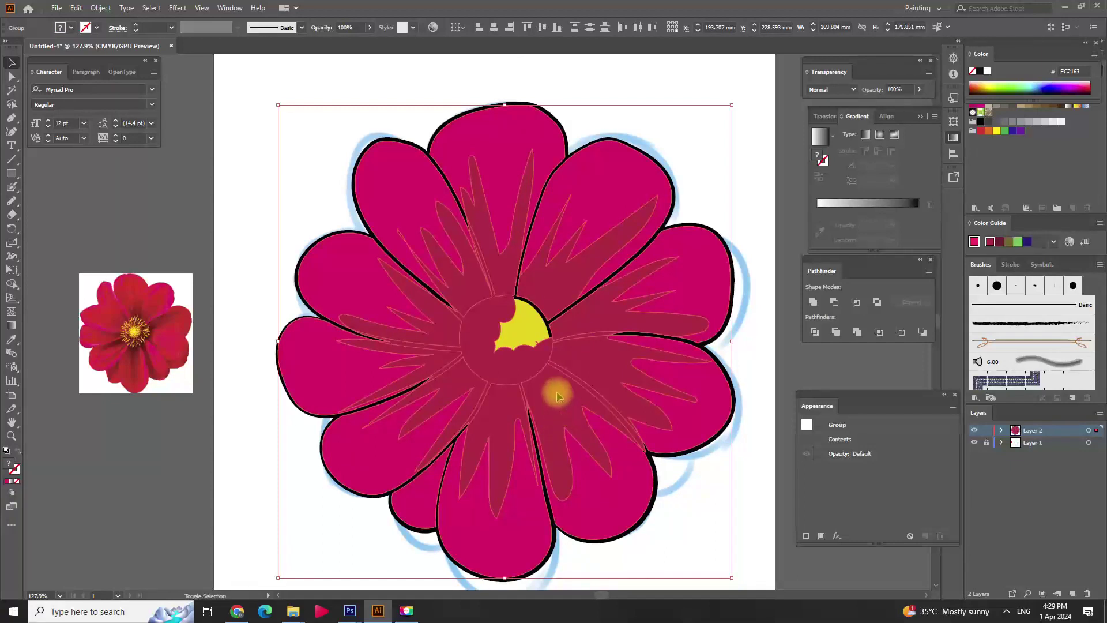
pyautogui.click(12, 283)
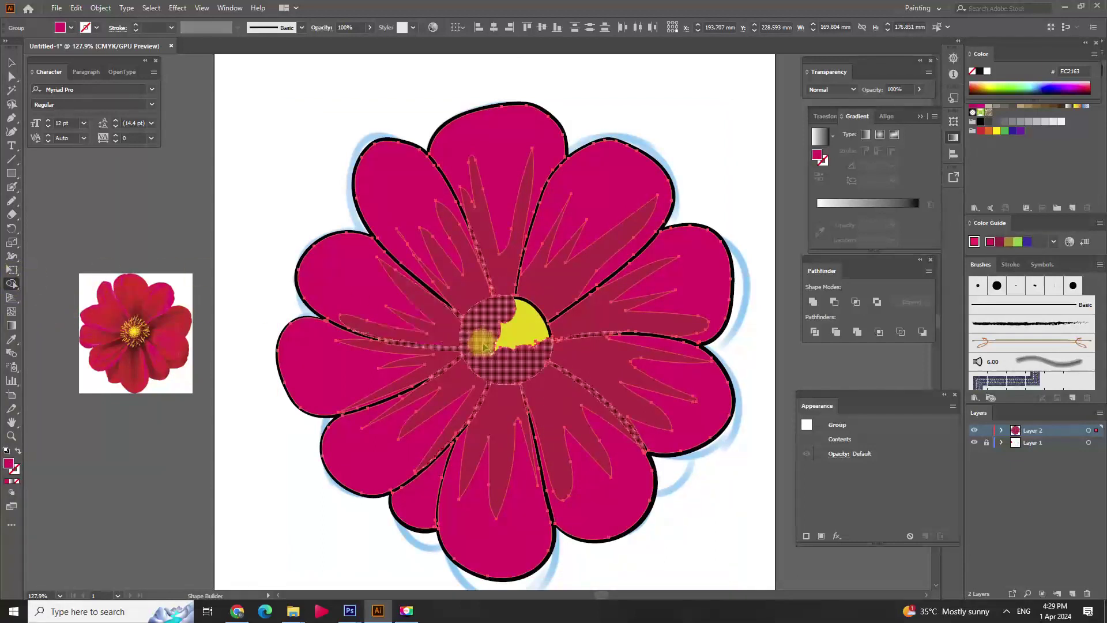
pyautogui.click(483, 345)
pyautogui.press('a')
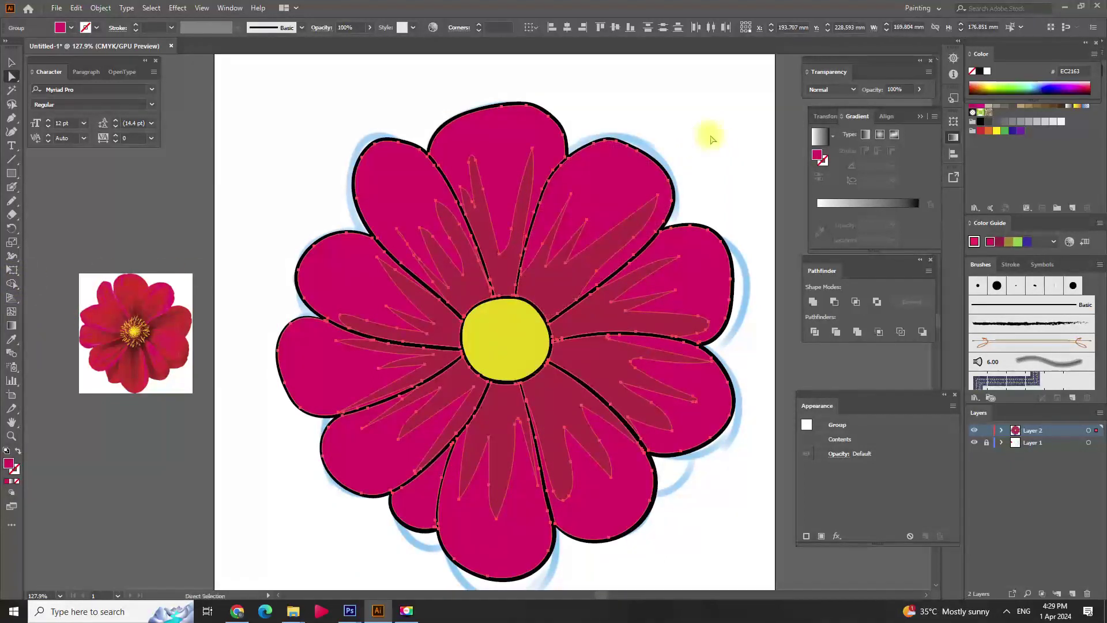
pyautogui.click(729, 143)
# Step: Zoom out to the whole artboard and sample the centre's yellow as the fill
pyautogui.hotkey('ctrl', '-')
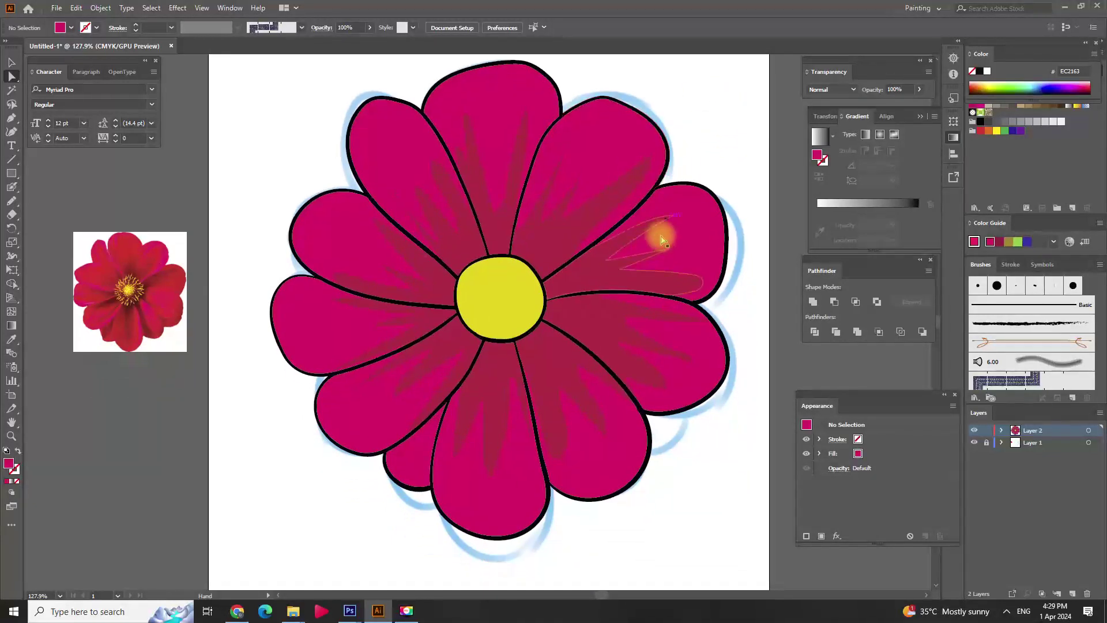
pyautogui.hotkey('ctrl', '-')
pyautogui.hotkey('ctrl', '-')
pyautogui.scroll(1, 594, 192)
pyautogui.scroll(1, 358, 227)
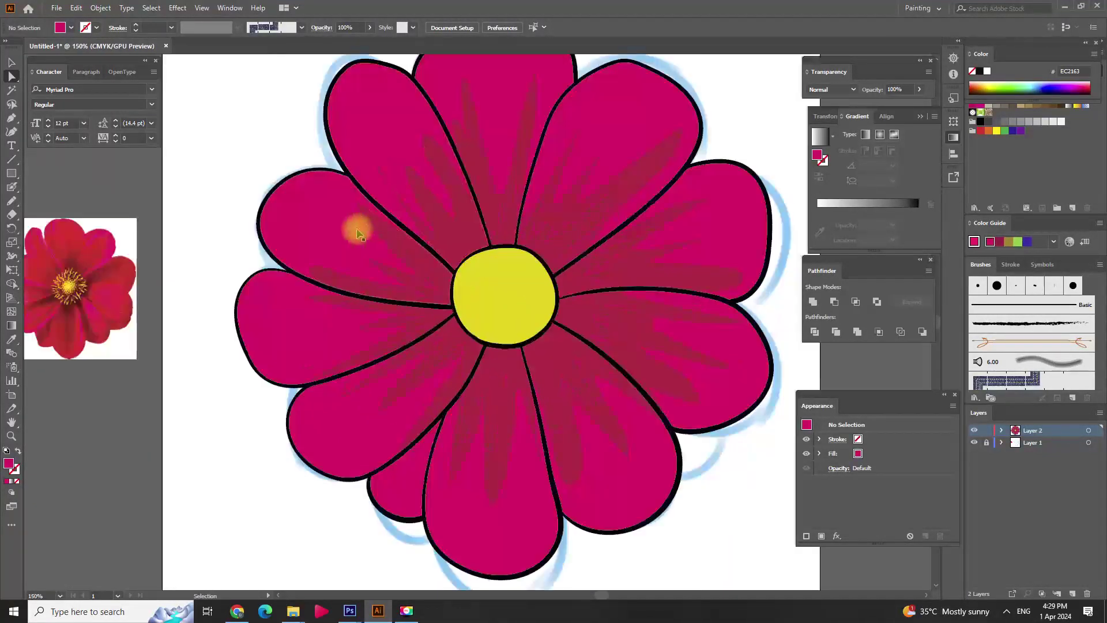
pyautogui.scroll(1, 600, 289)
pyautogui.scroll(1, 245, 323)
pyautogui.press('i')
pyautogui.click(749, 310)
# Step: Darken the yellow fill to a deeper gold in the Color Picker
pyautogui.moveTo(748, 310)
pyautogui.mouseDown()
pyautogui.moveTo(403, 289)
pyautogui.moveTo(294, 362)
pyautogui.mouseUp()
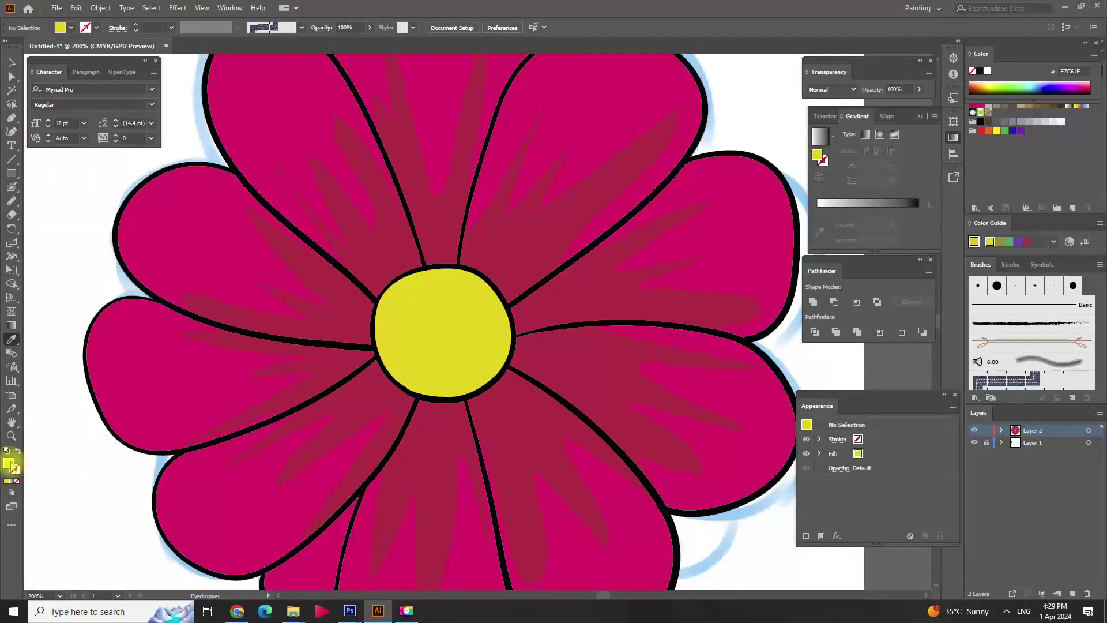
pyautogui.doubleClick(11, 464)
pyautogui.moveTo(762, 410); pyautogui.dragTo(755, 422)
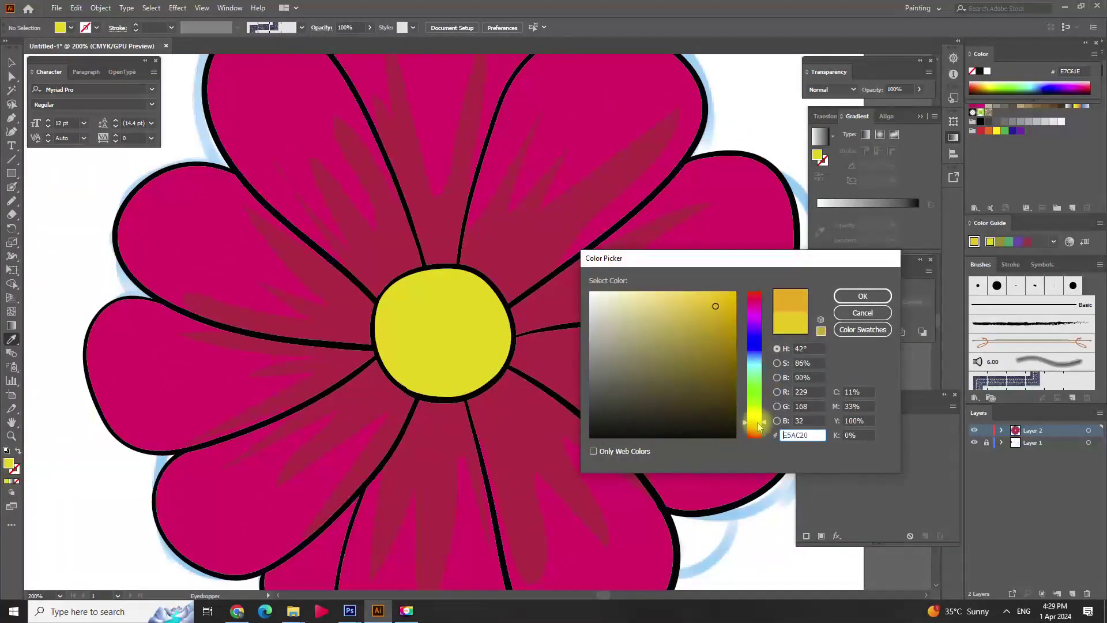
pyautogui.moveTo(716, 309); pyautogui.dragTo(720, 324)
pyautogui.click(863, 296)
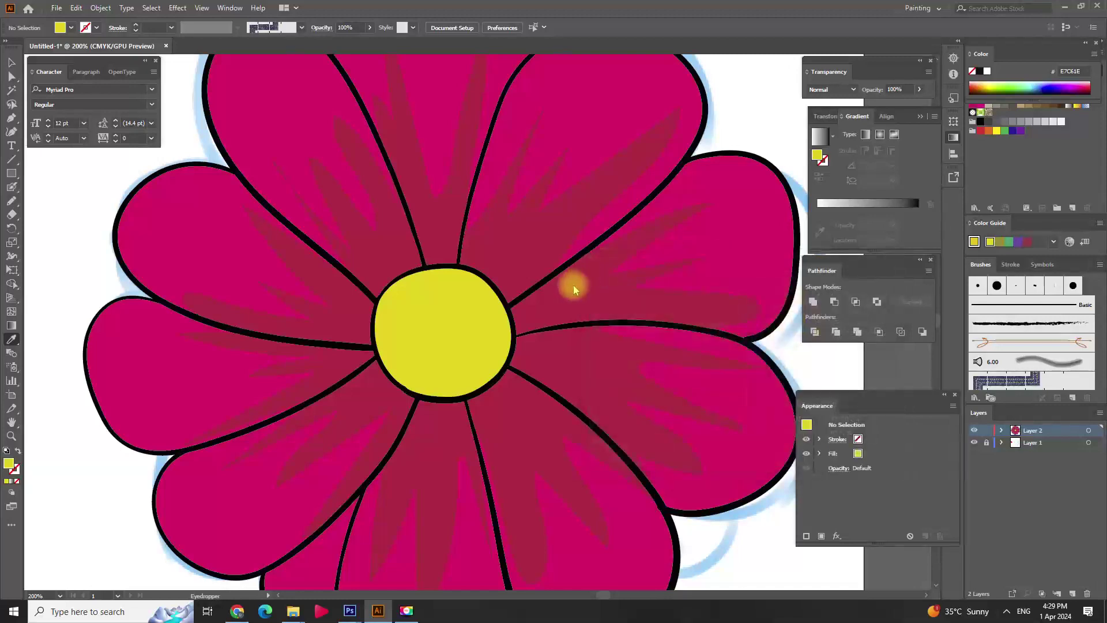
pyautogui.moveTo(494, 291); pyautogui.dragTo(486, 281)
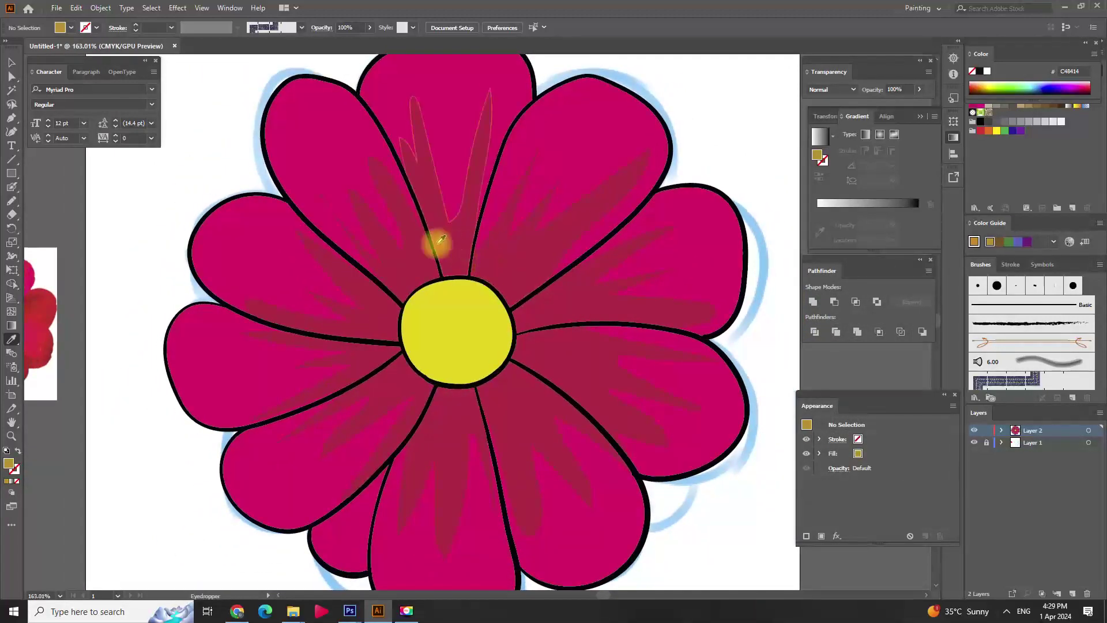
# Step: Pencil a gold crescent on the centre and delete the overflow outside the circle
pyautogui.click(11, 201)
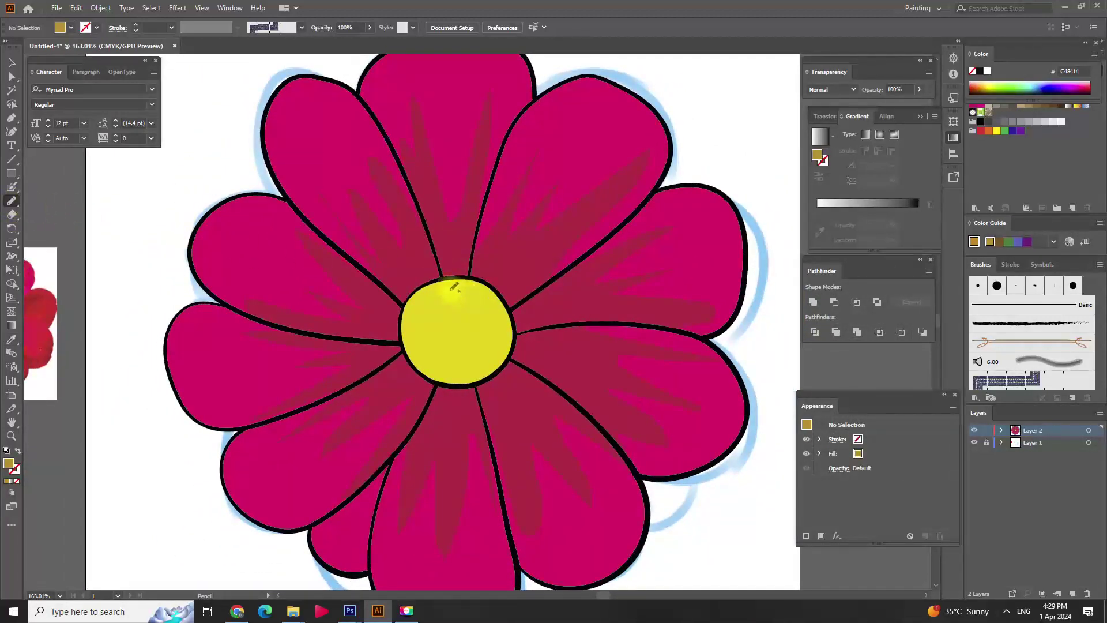
pyautogui.moveTo(513, 311); pyautogui.dragTo(433, 271)
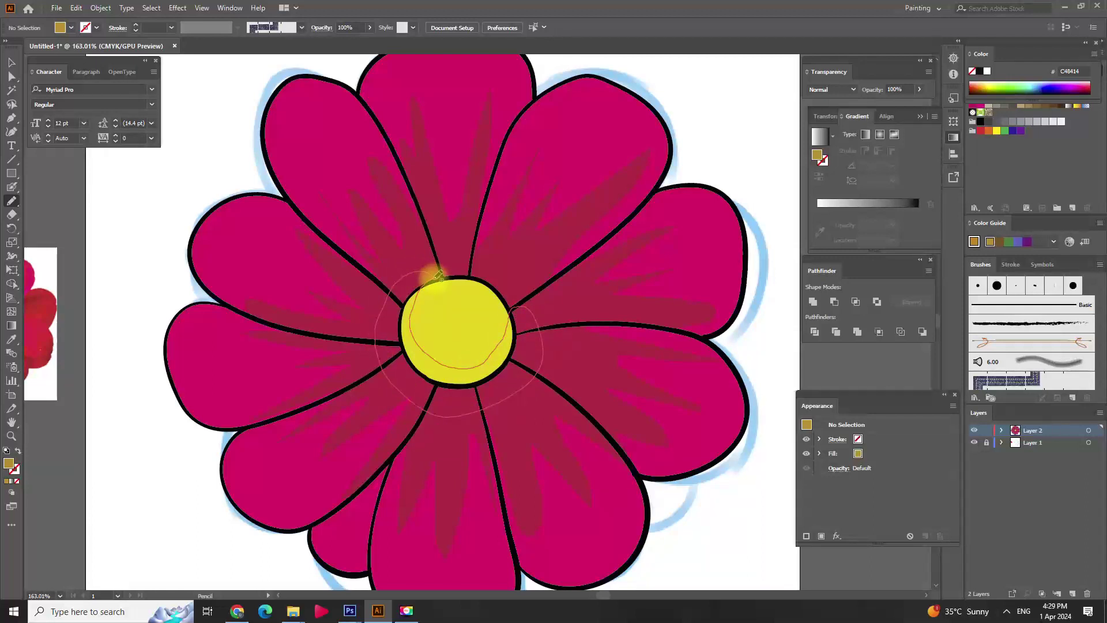
pyautogui.moveTo(439, 272); pyautogui.dragTo(442, 271)
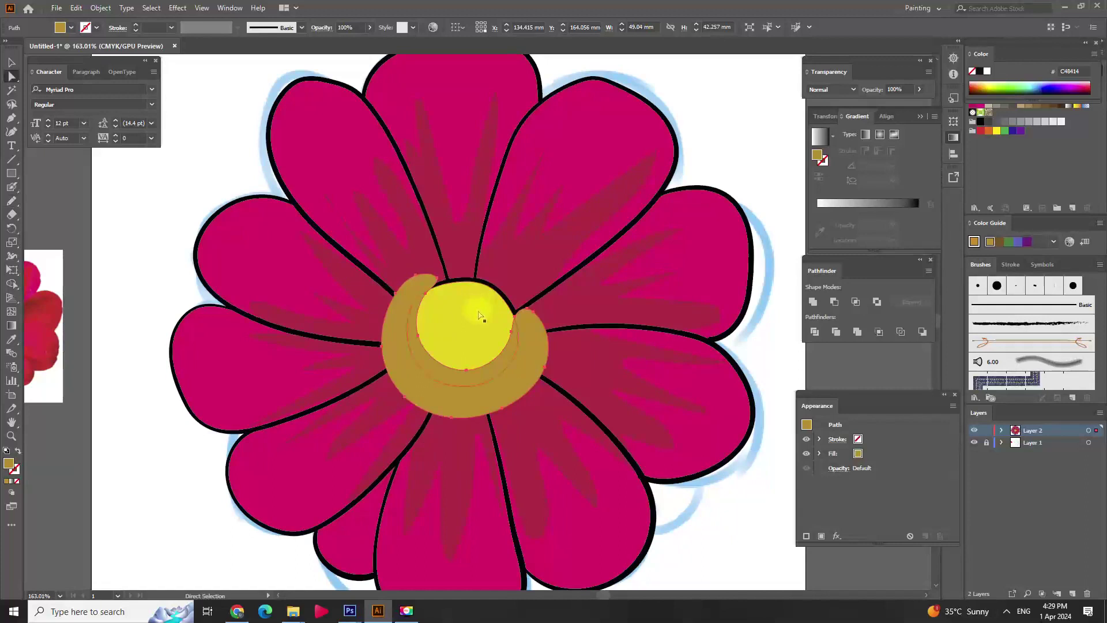
pyautogui.keyDown('shift'); pyautogui.click(458, 354); pyautogui.keyUp('shift')
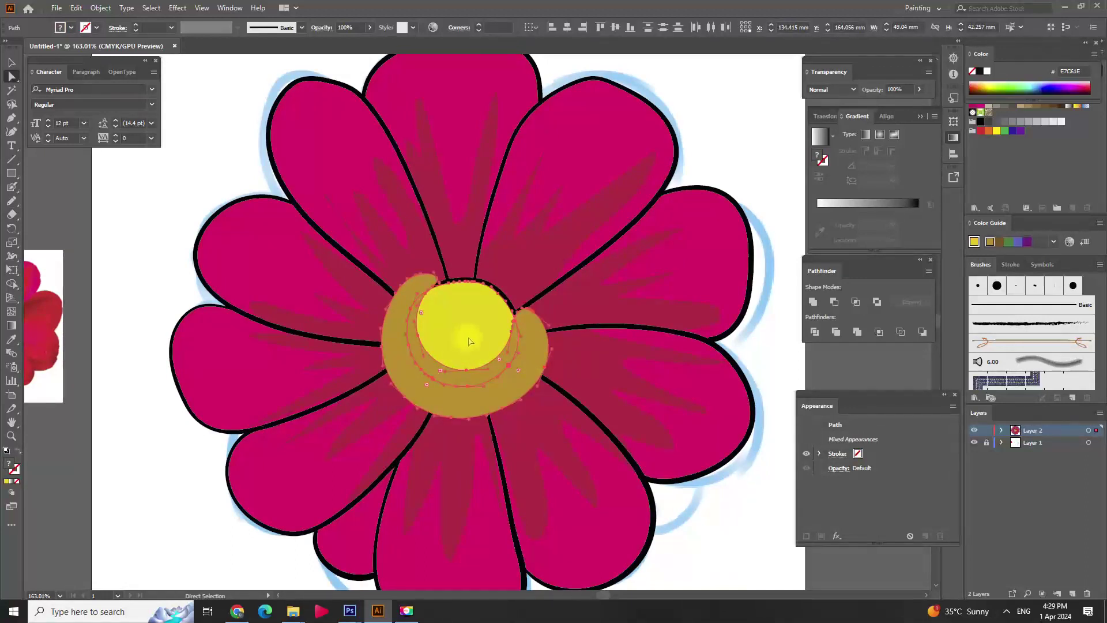
pyautogui.click(12, 282)
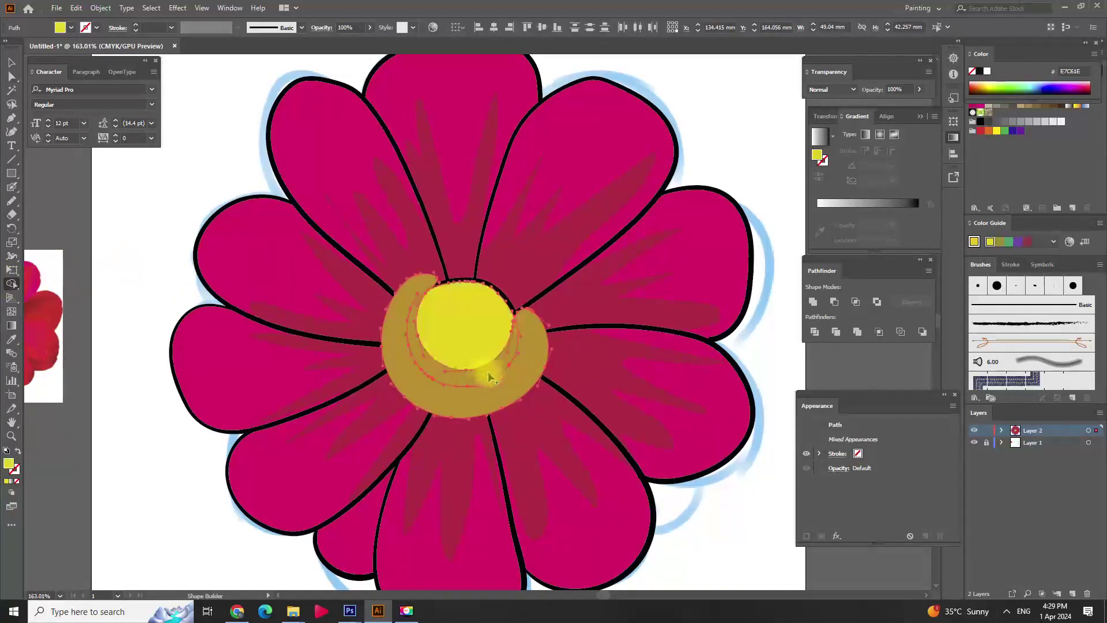
pyautogui.keyDown('alt'); pyautogui.click(525, 385); pyautogui.keyUp('alt')
pyautogui.press('a')
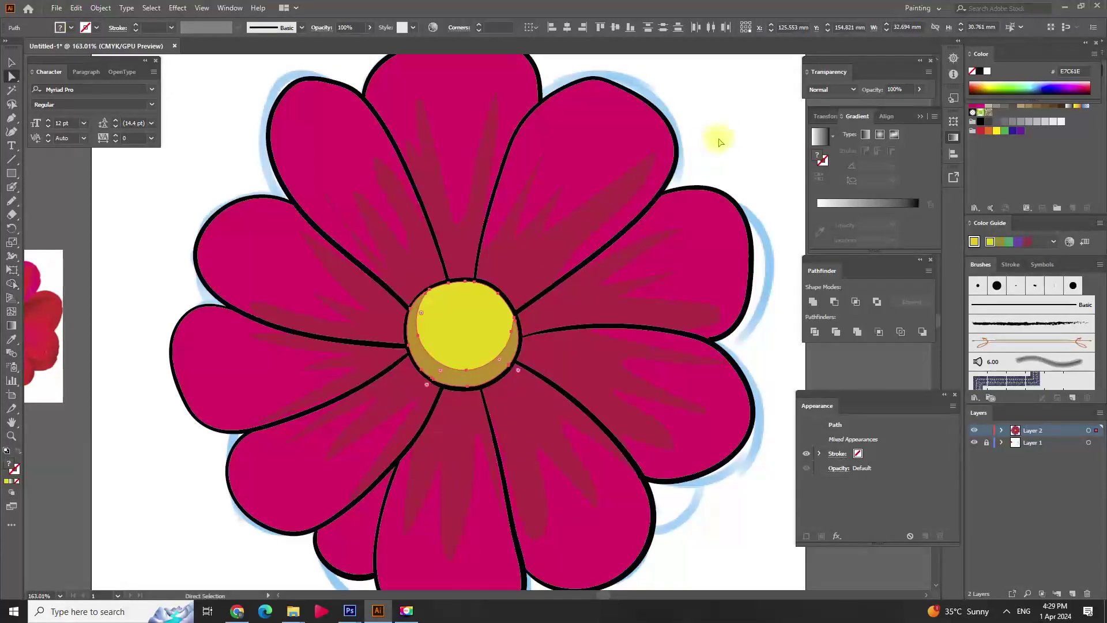
pyautogui.click(974, 442)
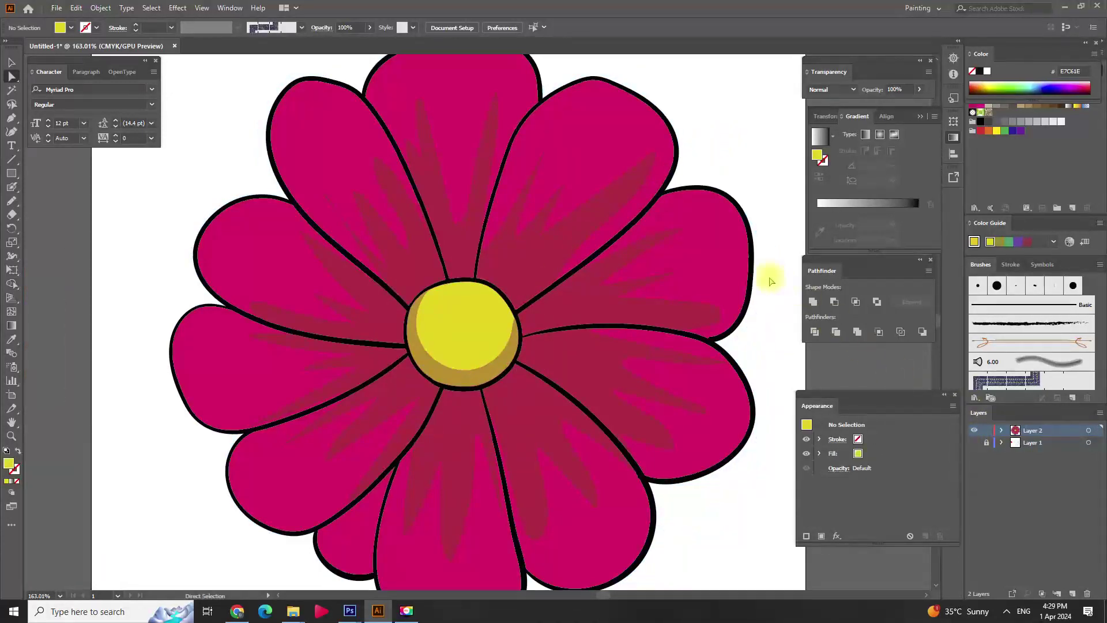
# Step: Show the reference layer again and sample a dark red fill from the photo
pyautogui.click(974, 442)
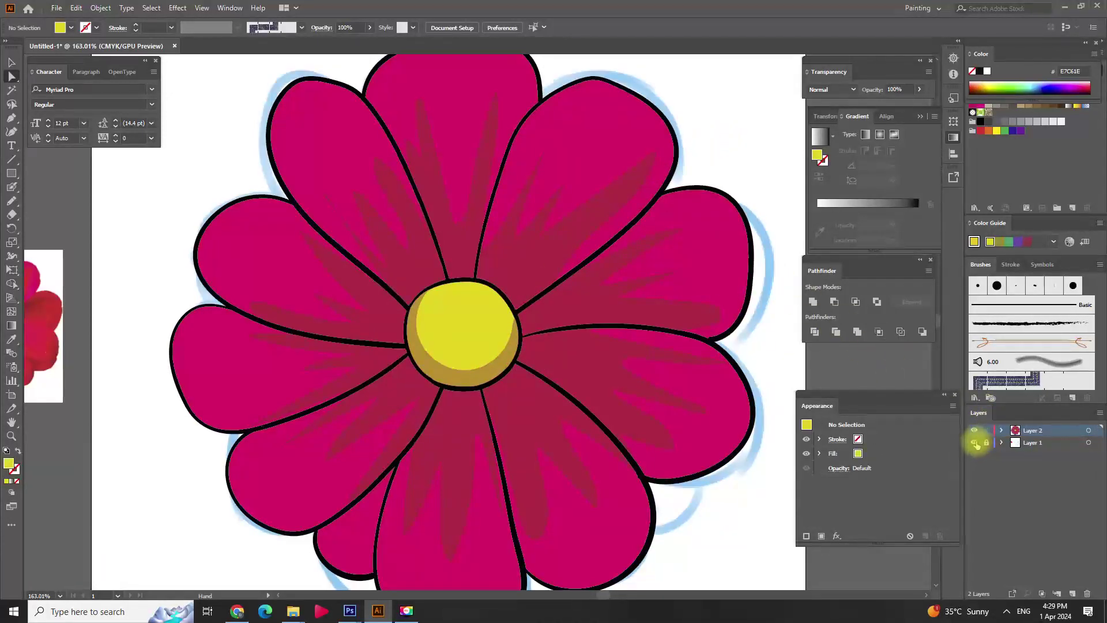
pyautogui.hotkey('ctrl', '-')
pyautogui.hotkey('ctrl', '-')
pyautogui.hotkey('ctrl', '-')
pyautogui.hotkey('ctrl', '+')
pyautogui.click(974, 442)
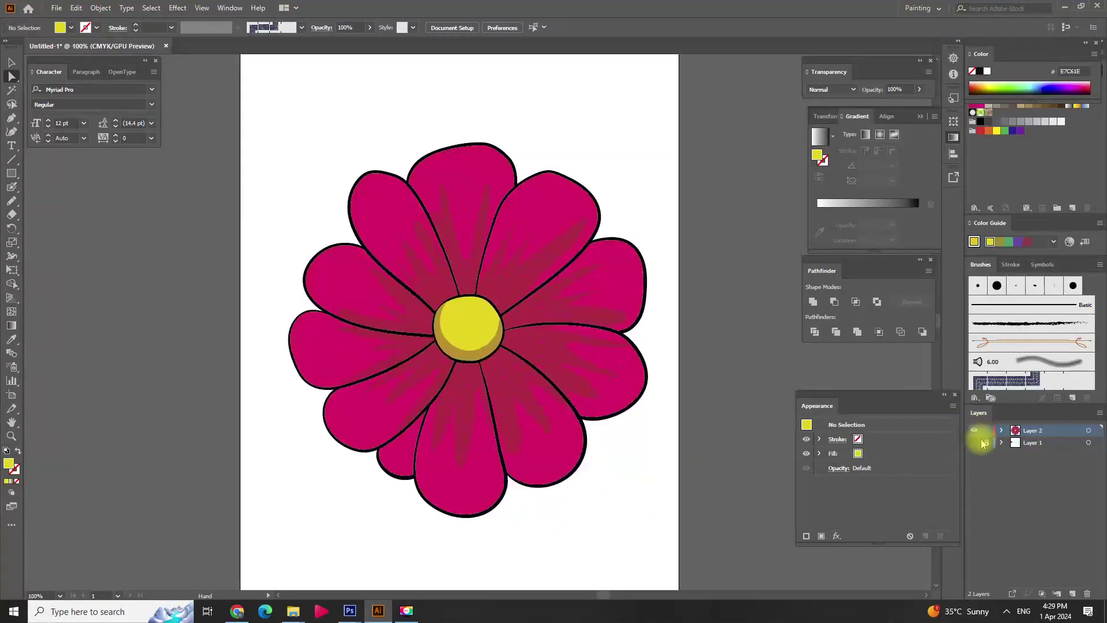
pyautogui.click(974, 442)
pyautogui.moveTo(438, 288); pyautogui.dragTo(472, 319)
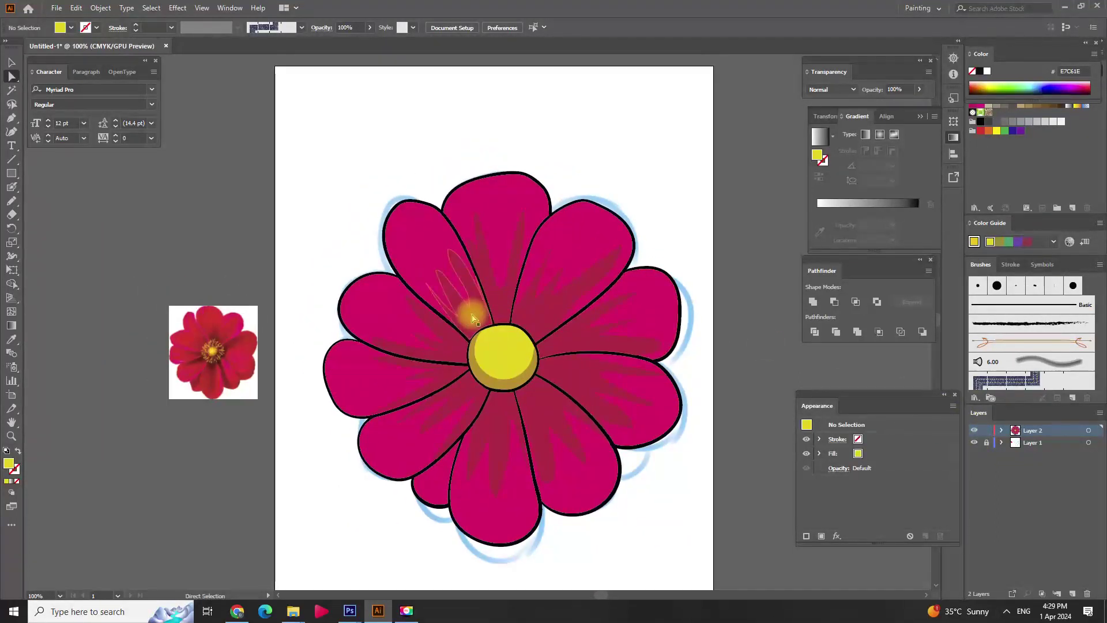
pyautogui.press('i')
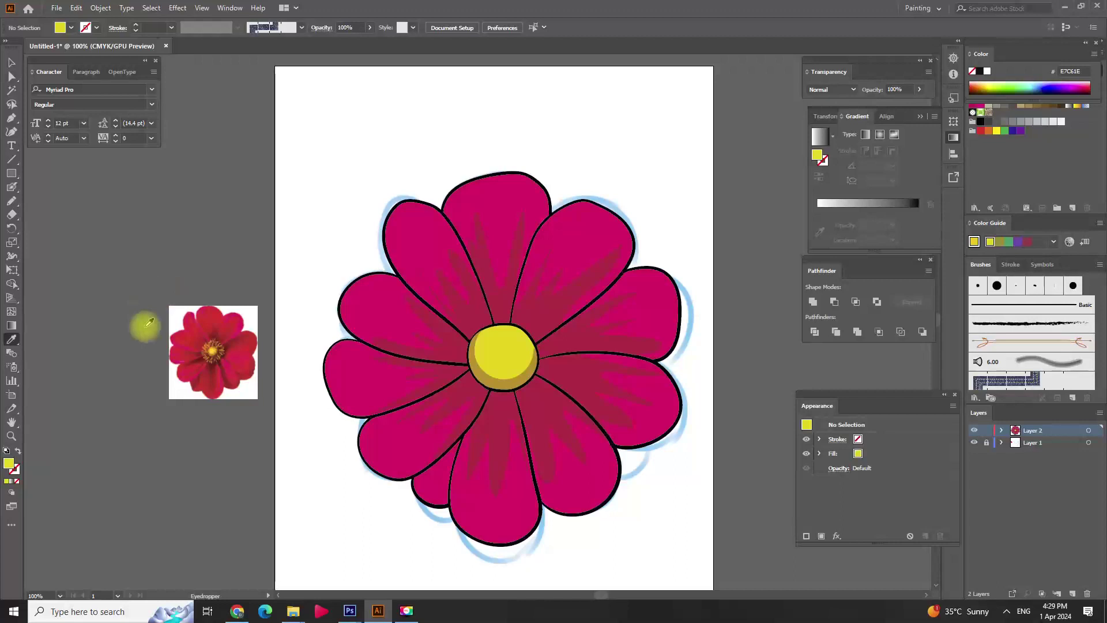
pyautogui.click(215, 338)
pyautogui.hotkey('ctrl', '+')
pyautogui.doubleClick(10, 464)
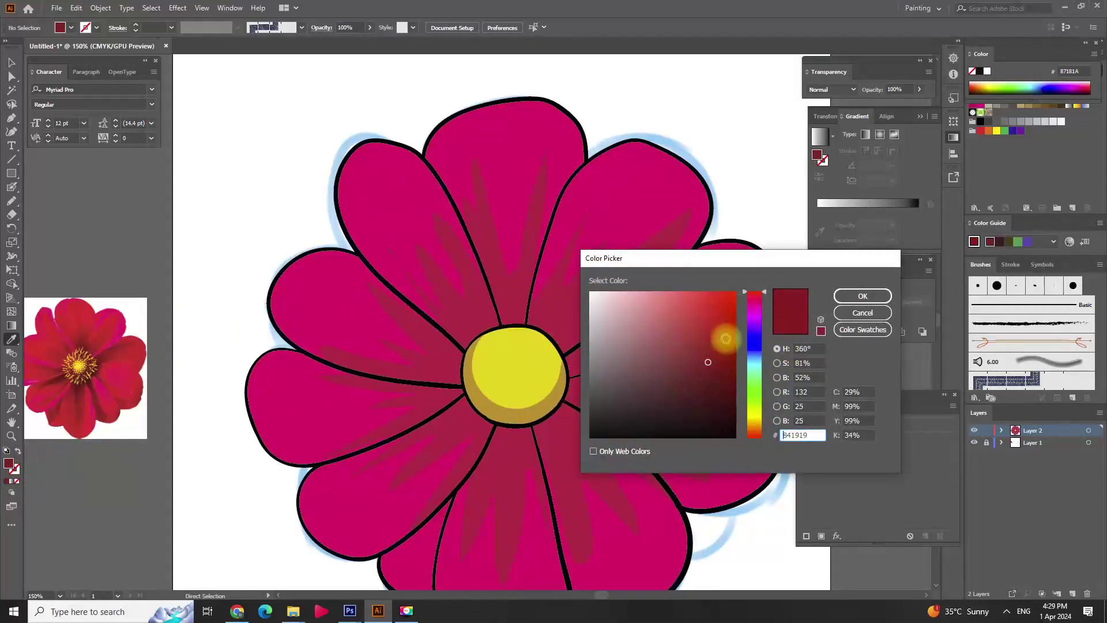
pyautogui.click(859, 296)
# Step: Pencil a dark red zigzag starburst around the flower centre
pyautogui.moveTo(577, 316); pyautogui.dragTo(623, 261)
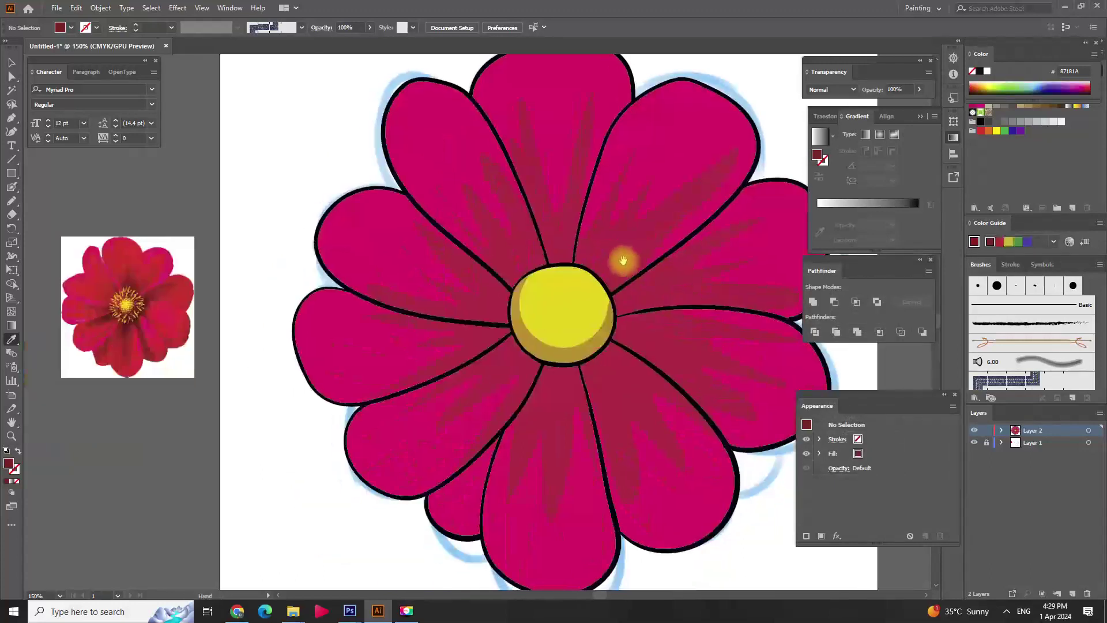
pyautogui.click(12, 200)
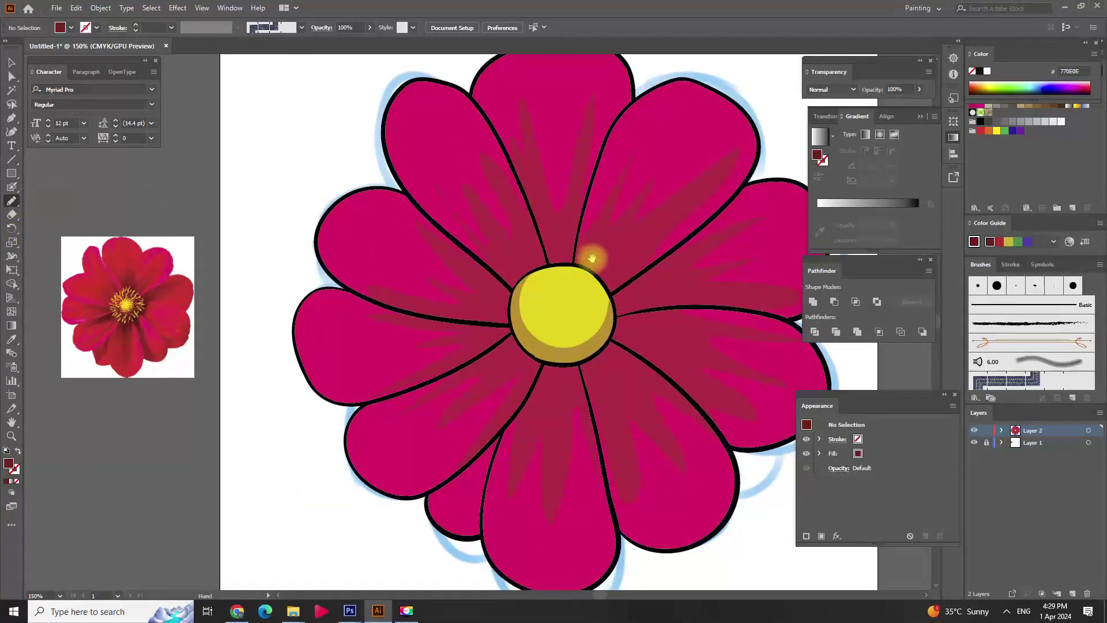
pyautogui.moveTo(604, 227)
pyautogui.mouseDown()
pyautogui.moveTo(666, 272)
pyautogui.moveTo(679, 328)
pyautogui.moveTo(556, 385)
pyautogui.mouseUp()
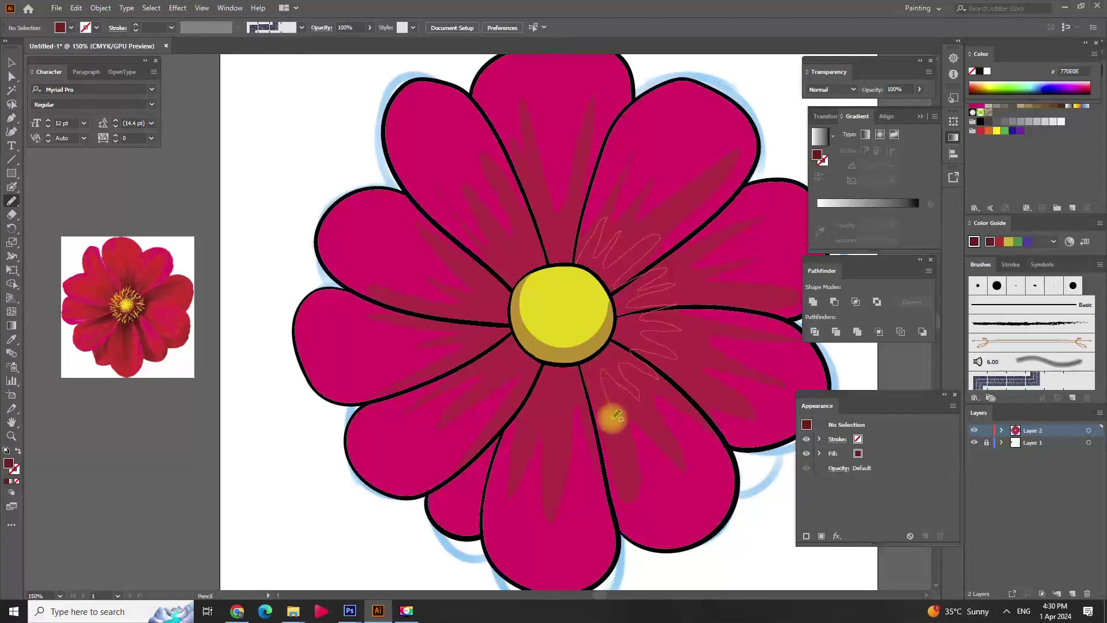
pyautogui.moveTo(530, 409)
pyautogui.mouseDown()
pyautogui.moveTo(474, 362)
pyautogui.moveTo(462, 310)
pyautogui.moveTo(482, 291)
pyautogui.moveTo(489, 250)
pyautogui.moveTo(538, 220)
pyautogui.moveTo(581, 220)
pyautogui.moveTo(606, 247)
pyautogui.mouseUp()
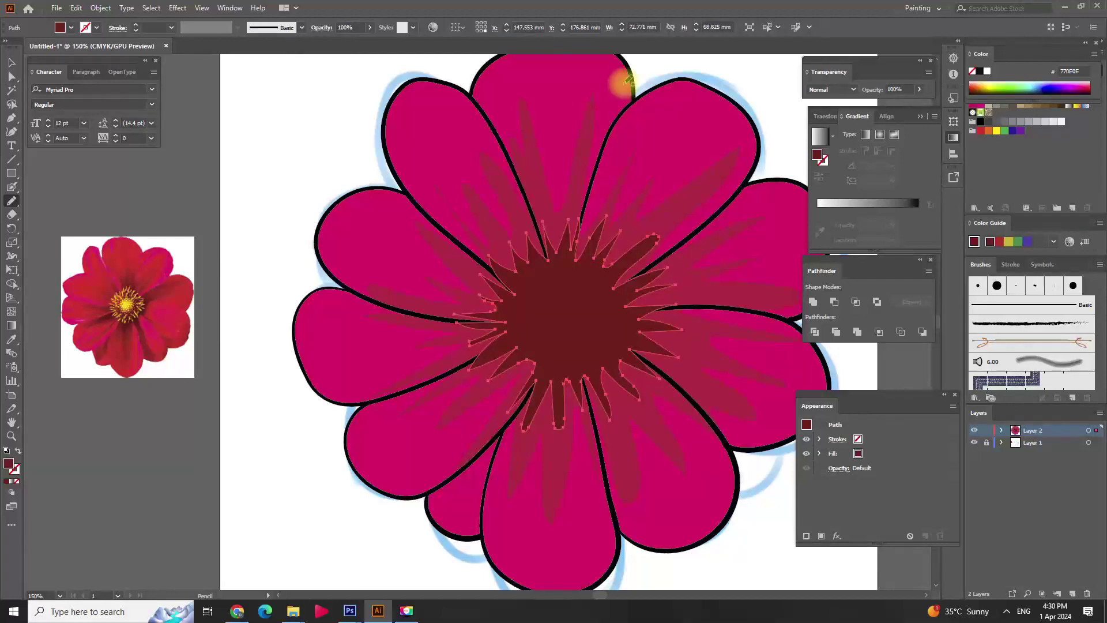
pyautogui.press('a')
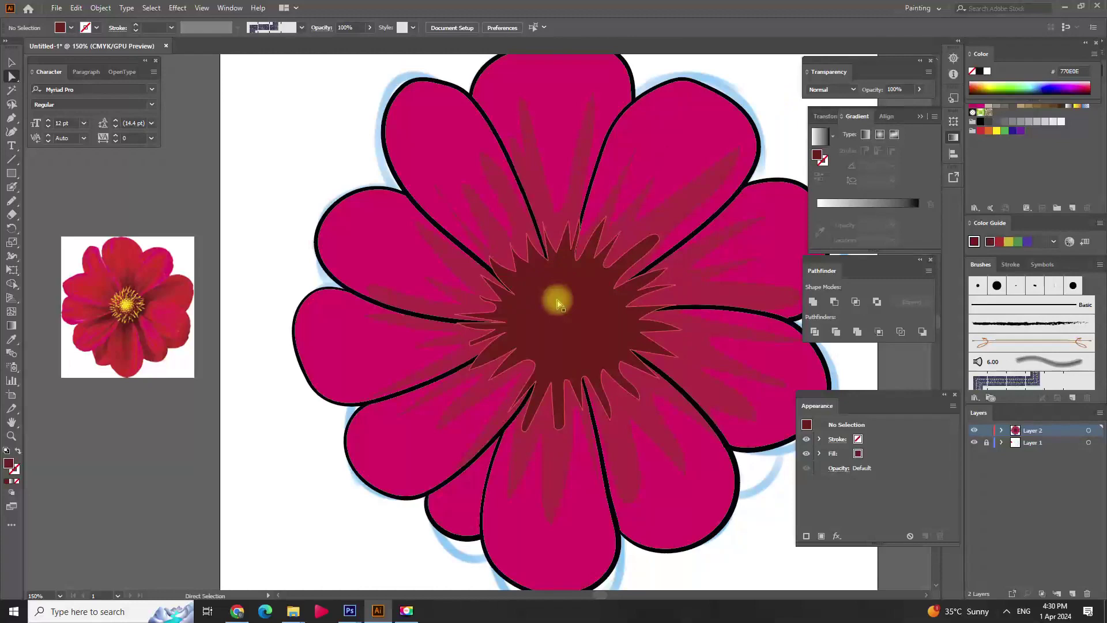
# Step: Merge the dark red petal shading streaks into one starburst radiating from beneath the yellow centre
pyautogui.keyDown('shift'); pyautogui.click(697, 297); pyautogui.keyUp('shift')
pyautogui.keyDown('shift'); pyautogui.click(687, 326); pyautogui.keyUp('shift')
pyautogui.keyDown('shift'); pyautogui.click(673, 360); pyautogui.keyUp('shift')
pyautogui.click(770, 120)
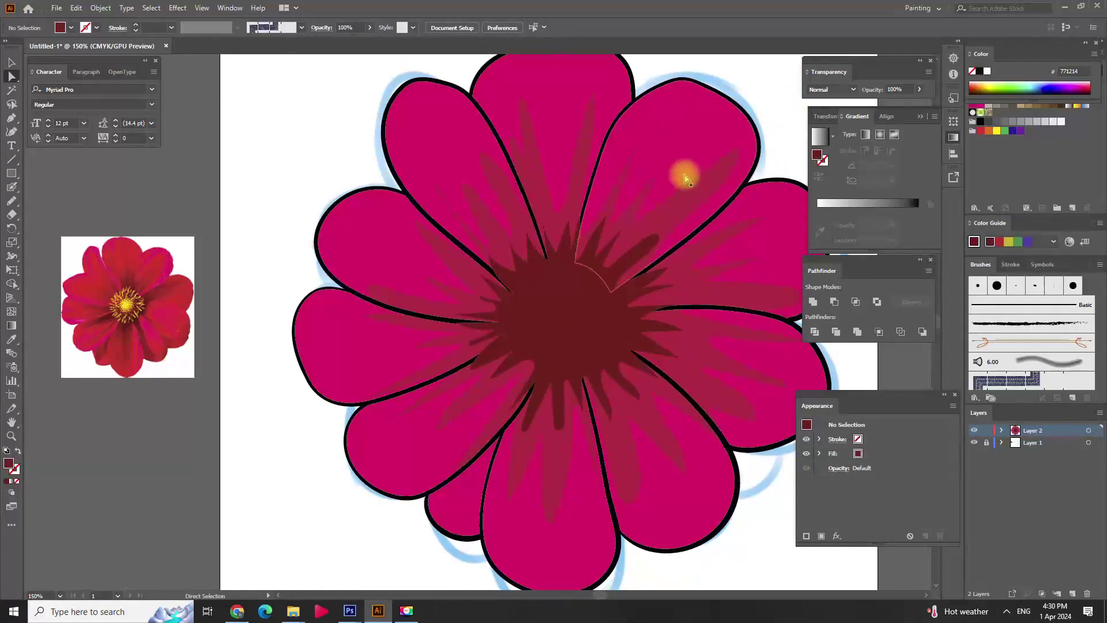
pyautogui.press('v')
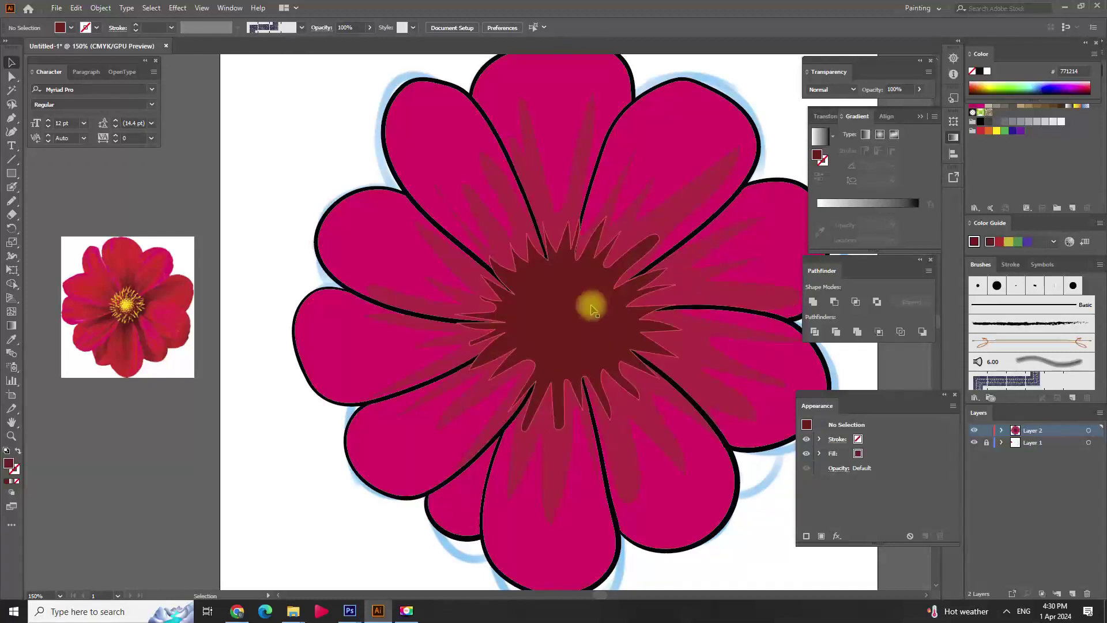
pyautogui.click(692, 159)
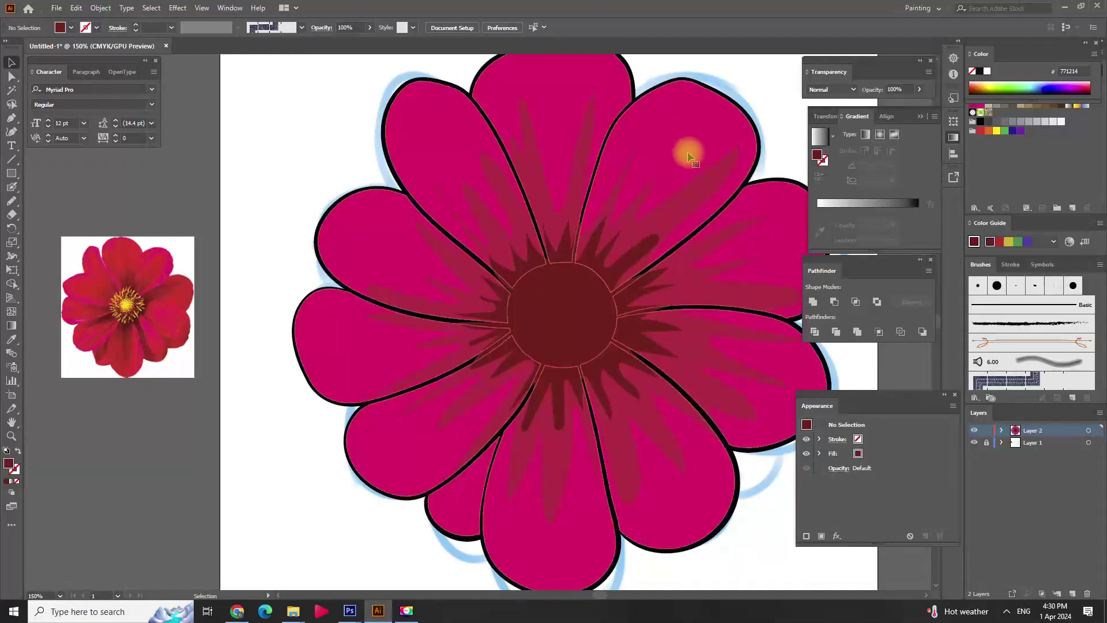
pyautogui.press('a')
pyautogui.press('v')
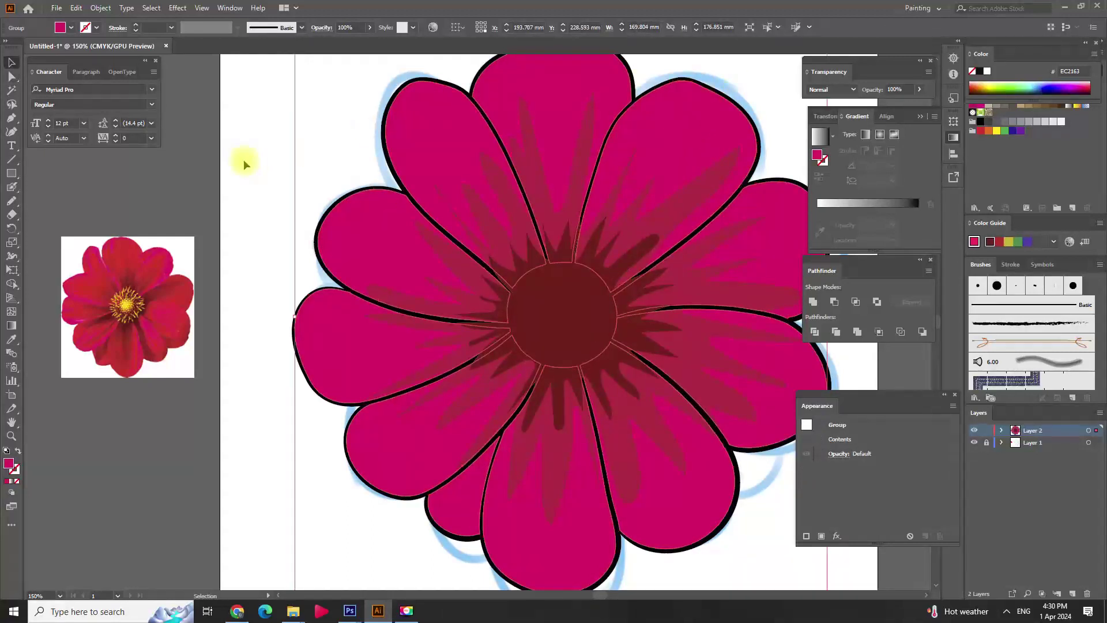
pyautogui.moveTo(466, 173); pyautogui.dragTo(466, 173)
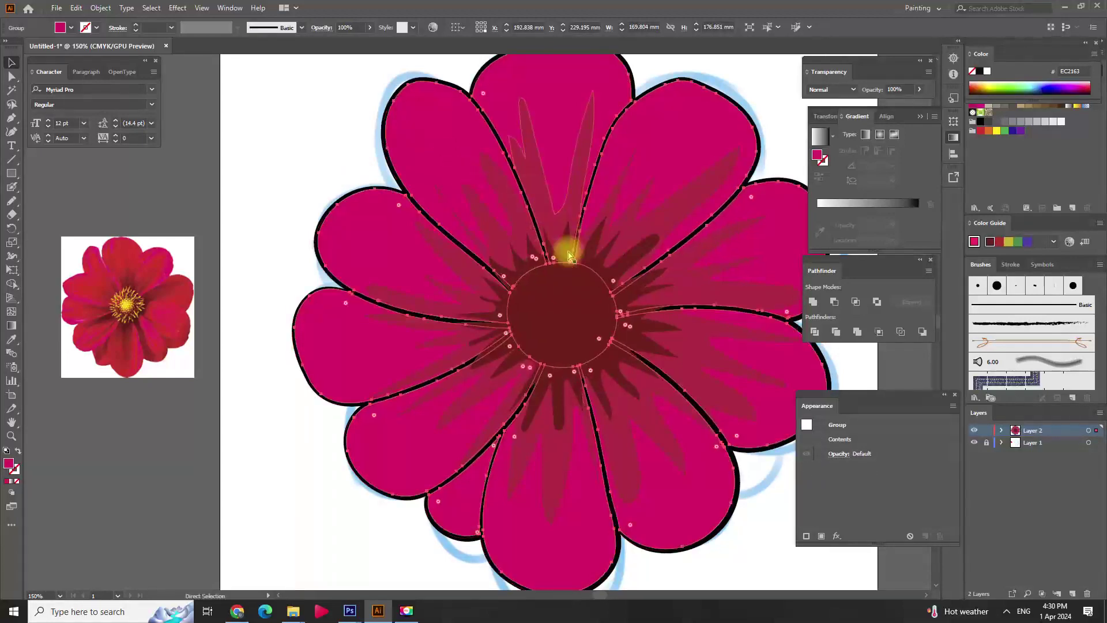
pyautogui.press('ctrl')
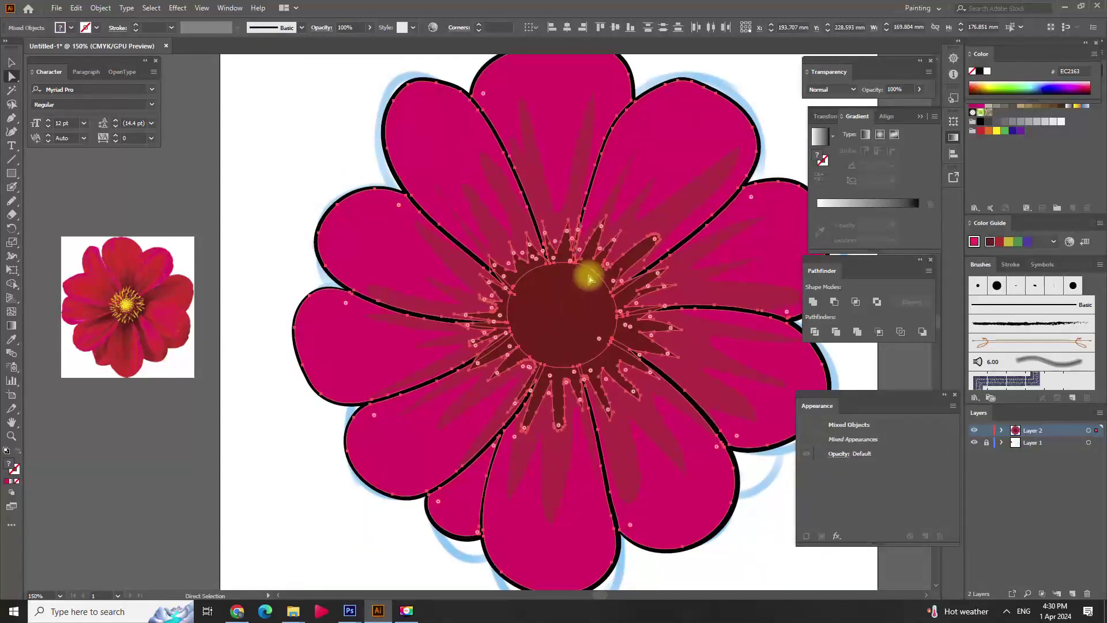
pyautogui.hotkey('shift', 'm')
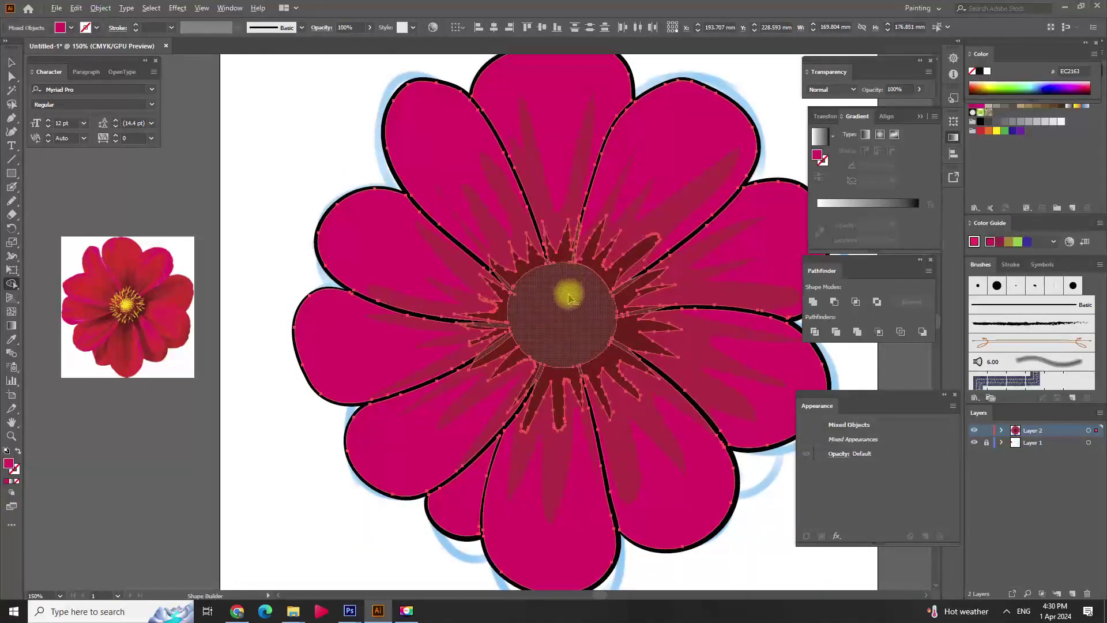
pyautogui.keyDown('ctrl'); pyautogui.click(326, 166); pyautogui.keyUp('ctrl')
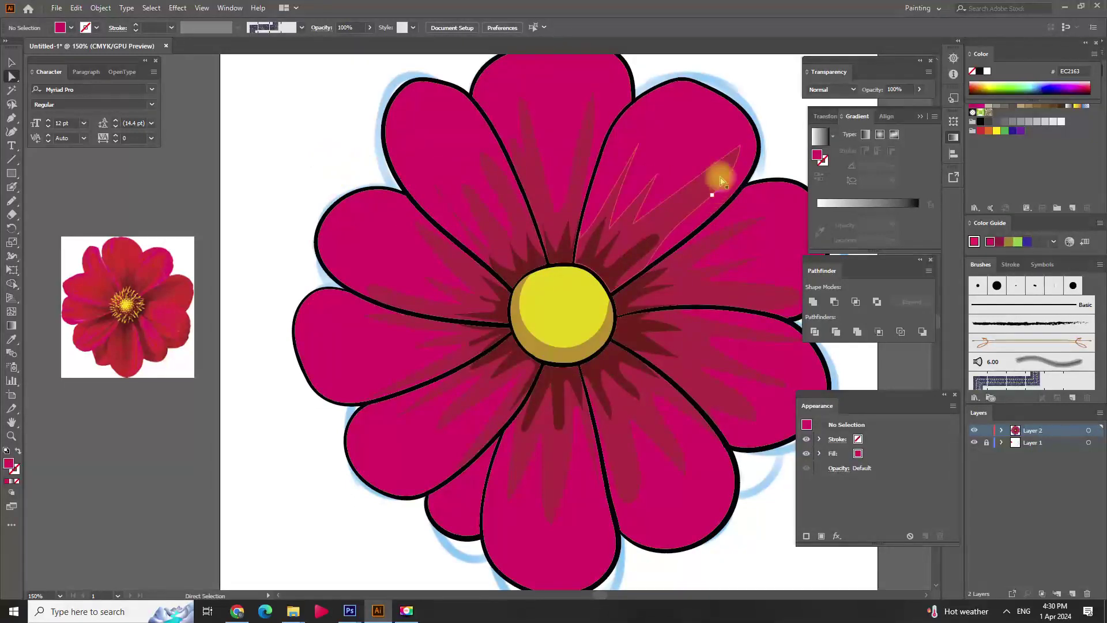
# Step: Shorten the dark red streak near the centre by erasing its excess end
pyautogui.press('v')
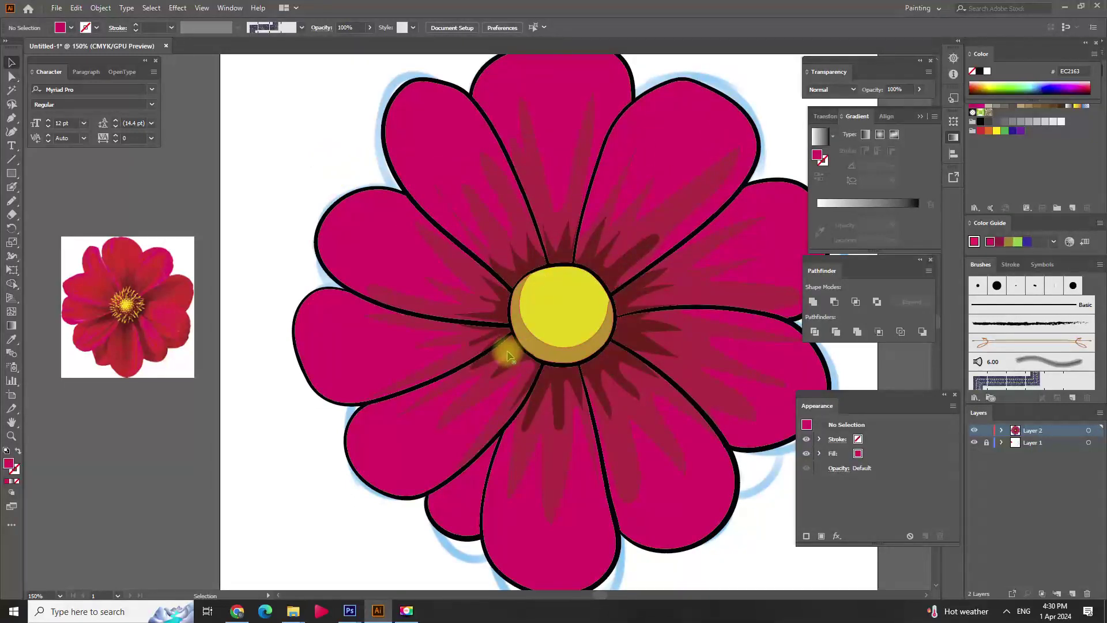
pyautogui.keyDown('ctrl'); pyautogui.click(495, 333); pyautogui.keyUp('ctrl')
pyautogui.hotkey('shift', 'e')
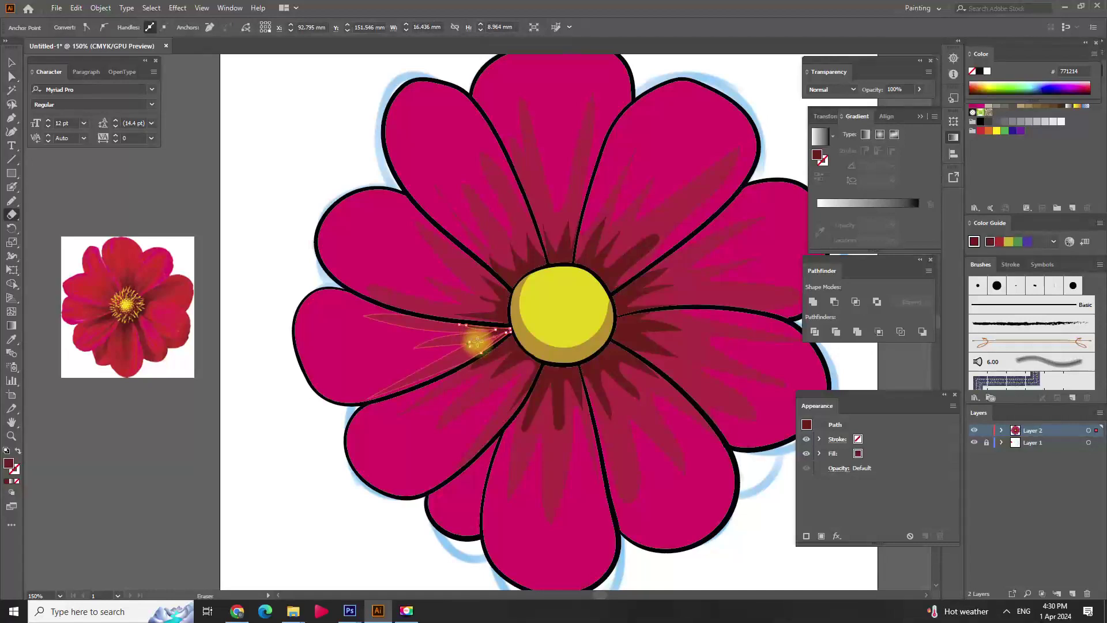
pyautogui.moveTo(471, 339); pyautogui.dragTo(461, 348)
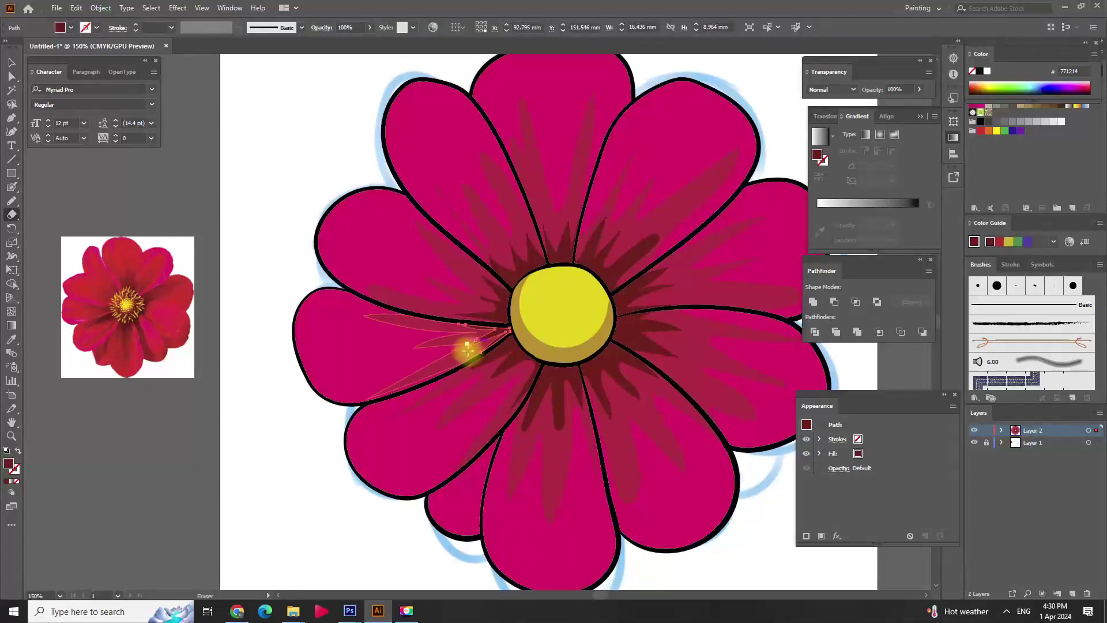
pyautogui.keyDown('ctrl'); pyautogui.click(307, 228); pyautogui.keyUp('ctrl')
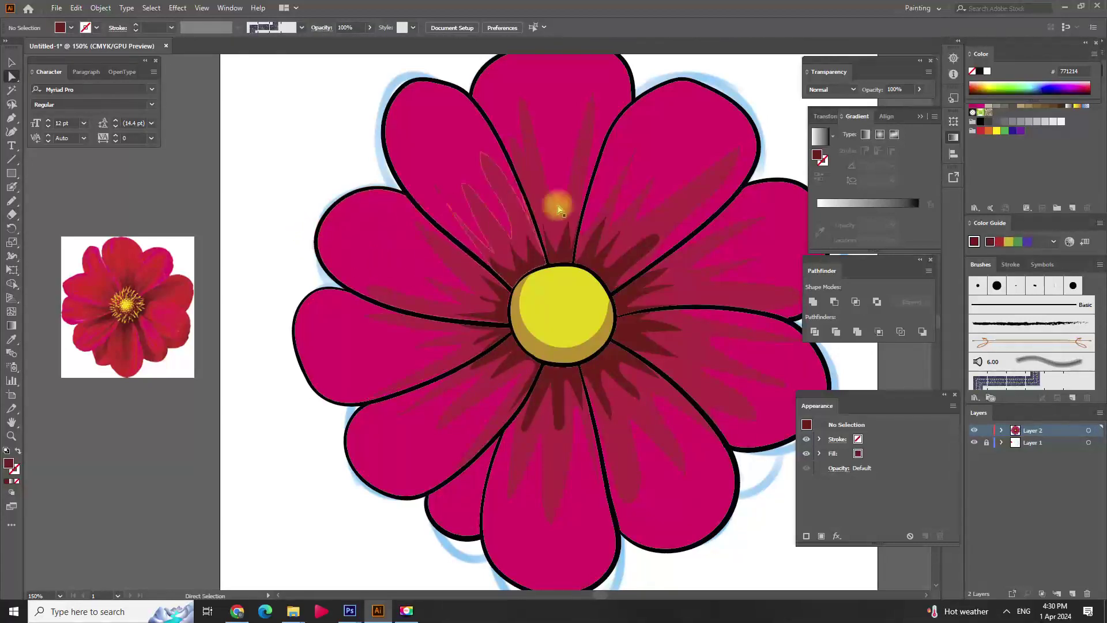
# Step: Zoom in on the flower centre and start erasing the small streak by the left petal
pyautogui.hotkey('ctrl', '0')
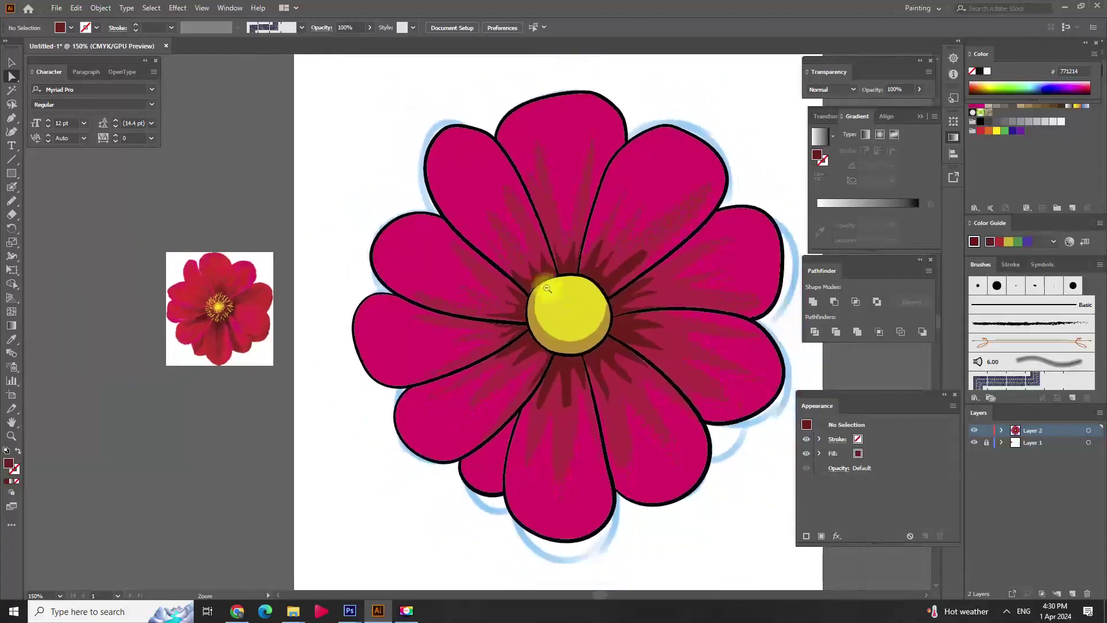
pyautogui.moveTo(529, 277); pyautogui.dragTo(709, 296)
pyautogui.press('w')
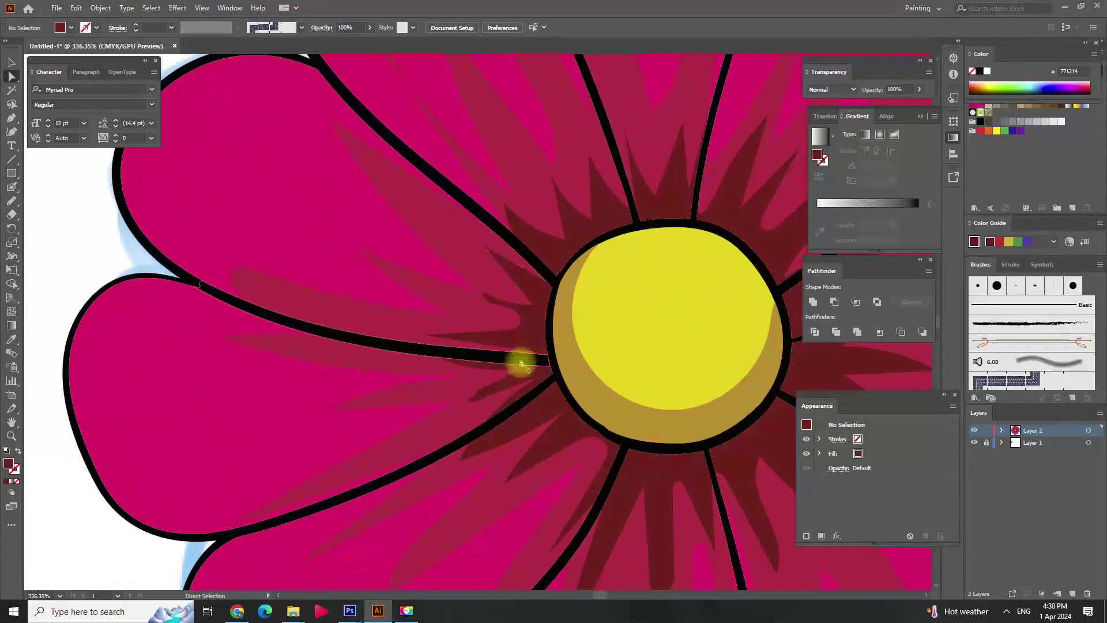
pyautogui.click(526, 378)
pyautogui.hotkey('shift', 'e')
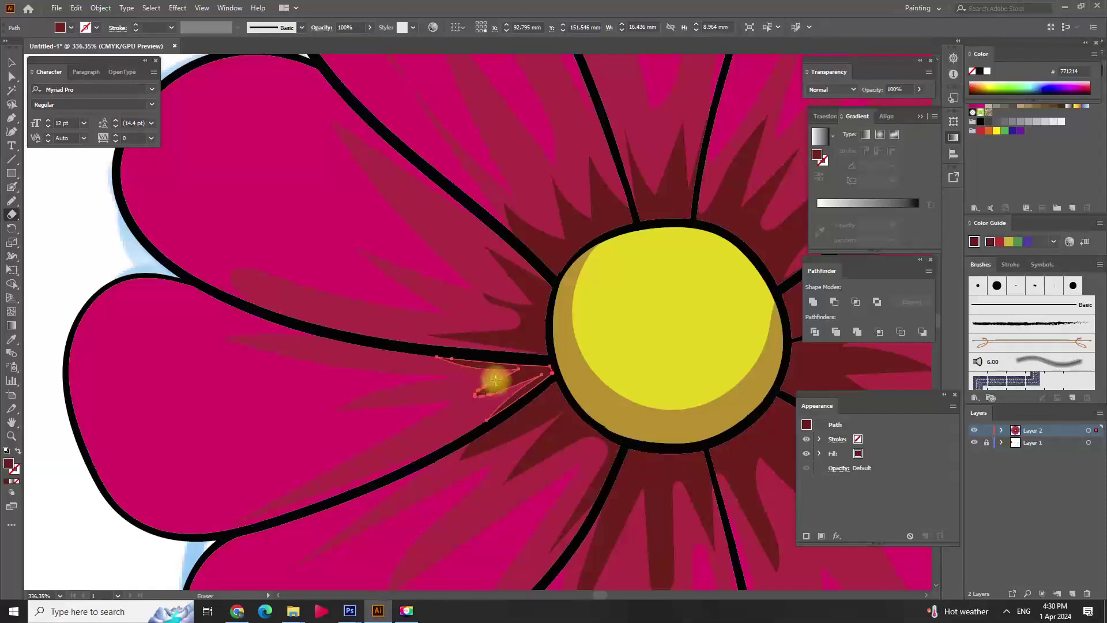
pyautogui.scroll(-3, 488, 378)
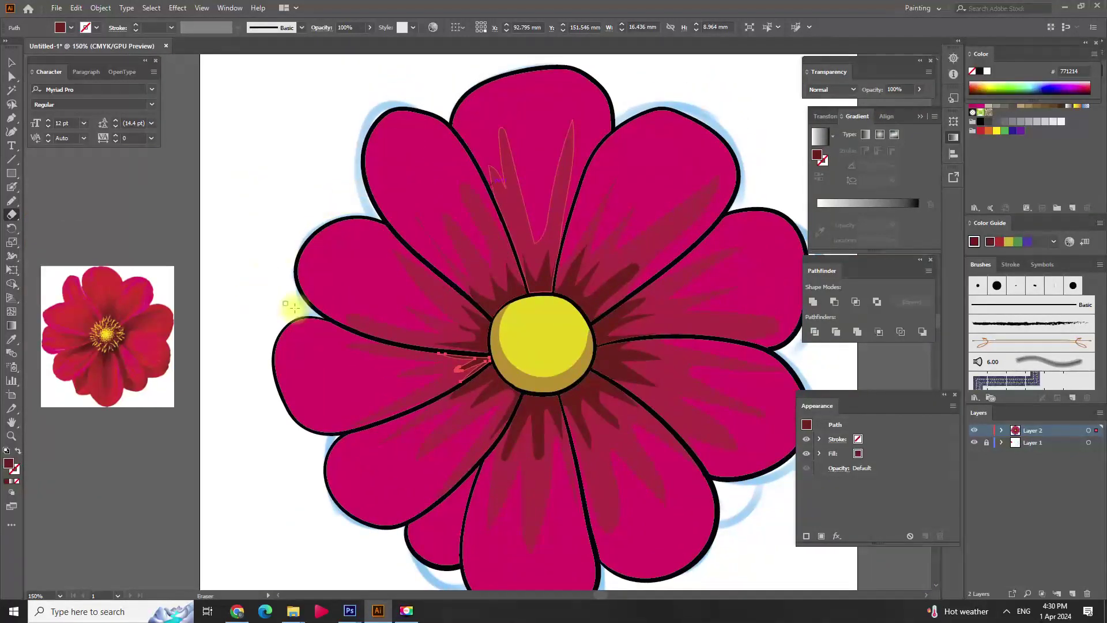
# Step: Sample the petal pink from the reference photo and lighten it to a paler pink fill
pyautogui.hotkey('ctrl', 'shift', 'a')
pyautogui.press('i')
pyautogui.click(48, 369)
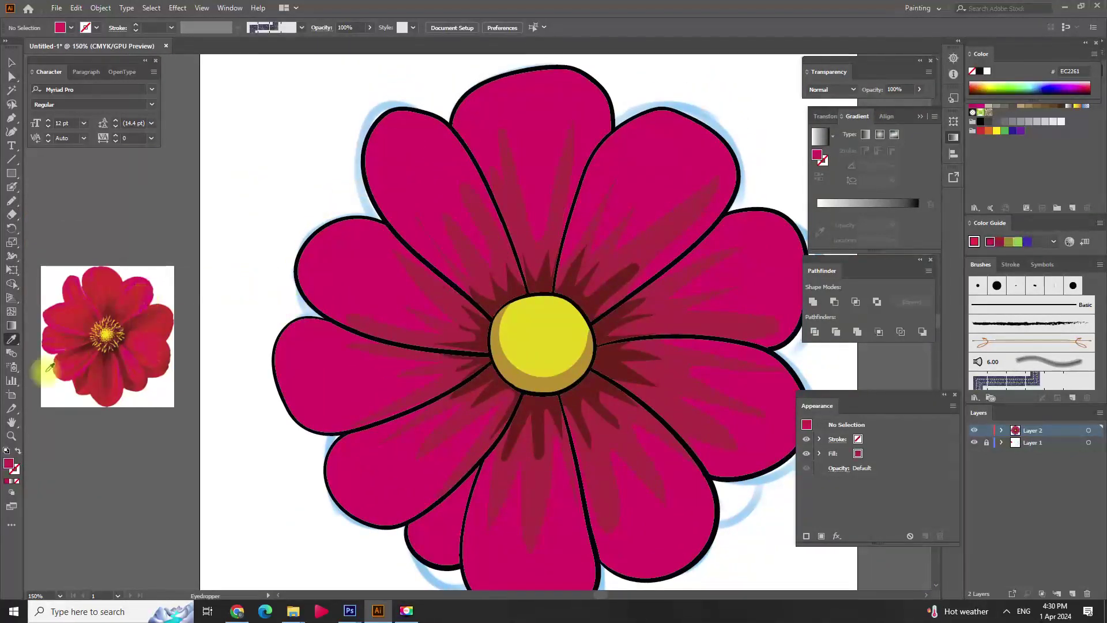
pyautogui.doubleClick(10, 465)
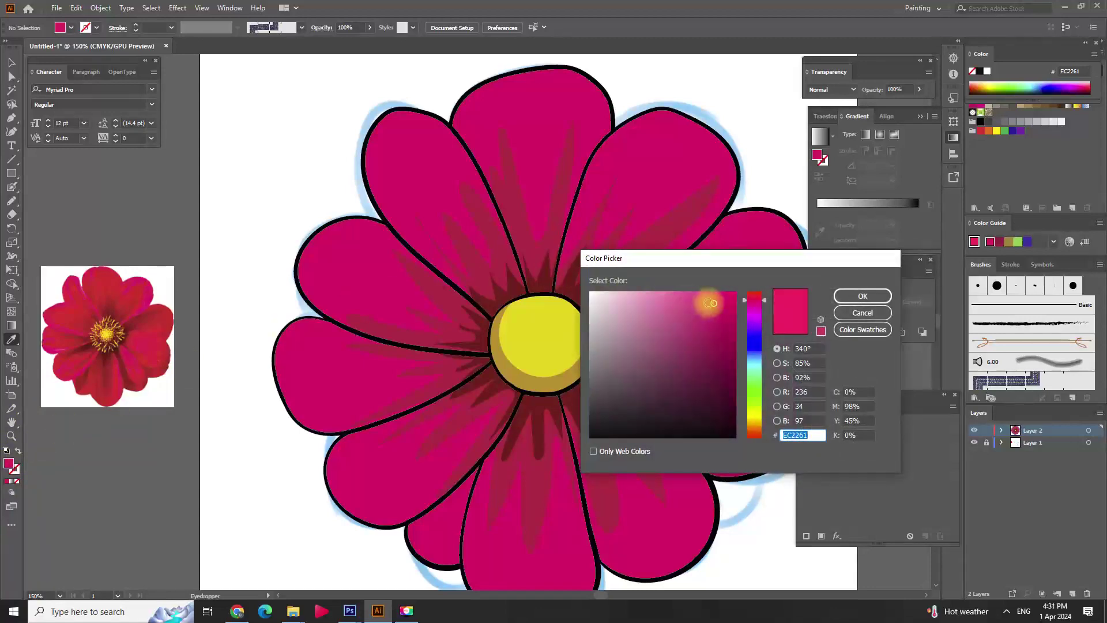
pyautogui.moveTo(710, 301); pyautogui.dragTo(696, 294)
pyautogui.click(861, 295)
# Step: Draw a light pink highlight shape with the Pencil along the top petal's upper rim
pyautogui.press('a')
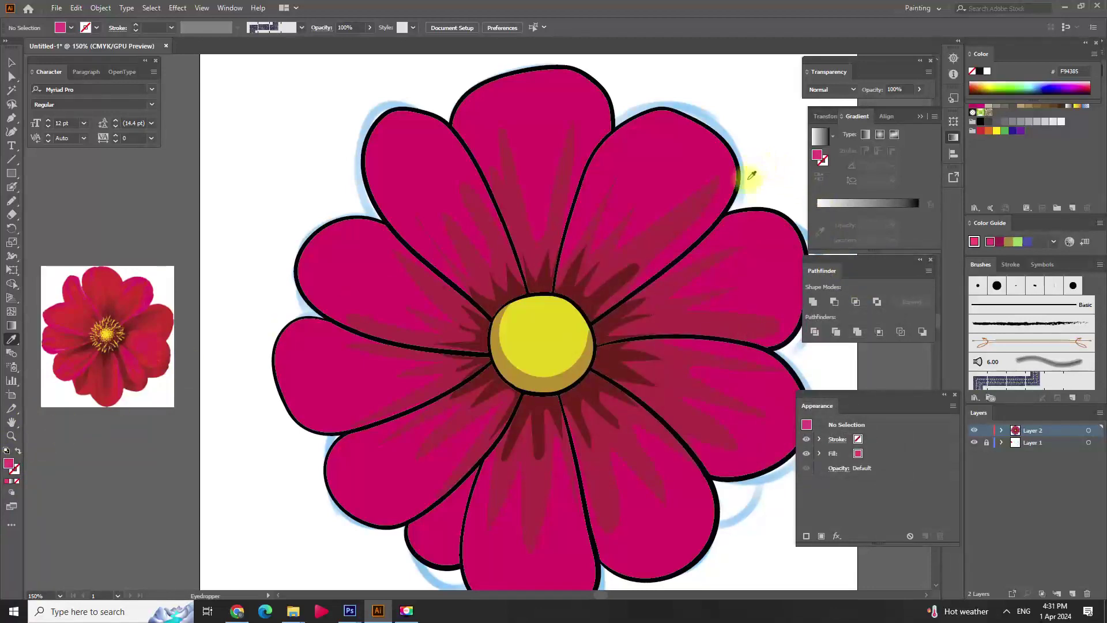
pyautogui.moveTo(746, 192)
pyautogui.mouseDown()
pyautogui.moveTo(667, 212)
pyautogui.moveTo(667, 191)
pyautogui.mouseUp()
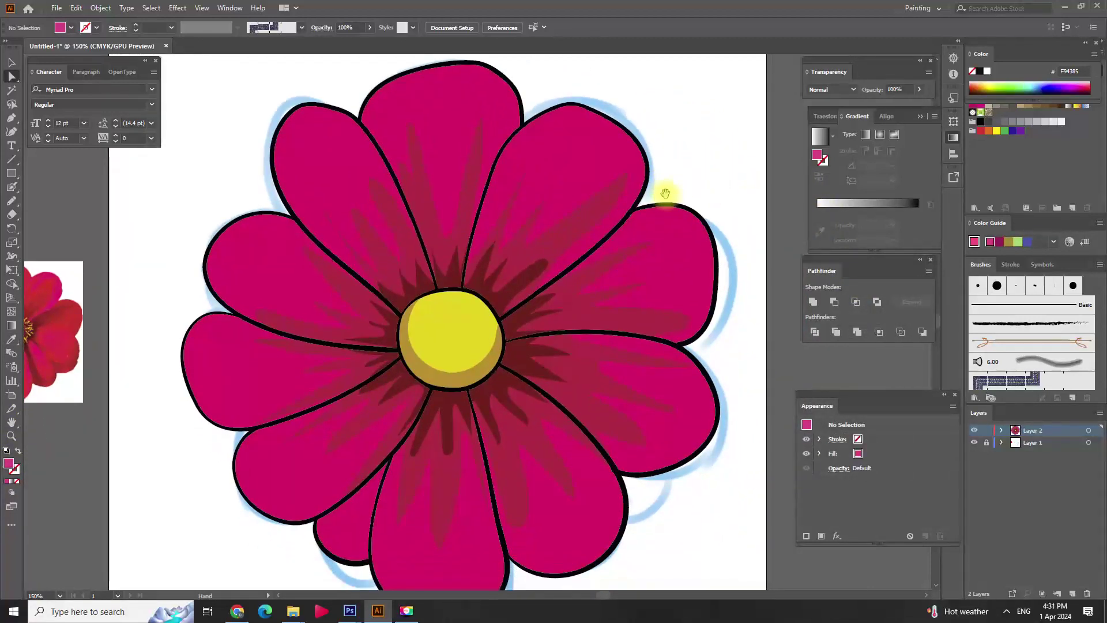
pyautogui.click(10, 201)
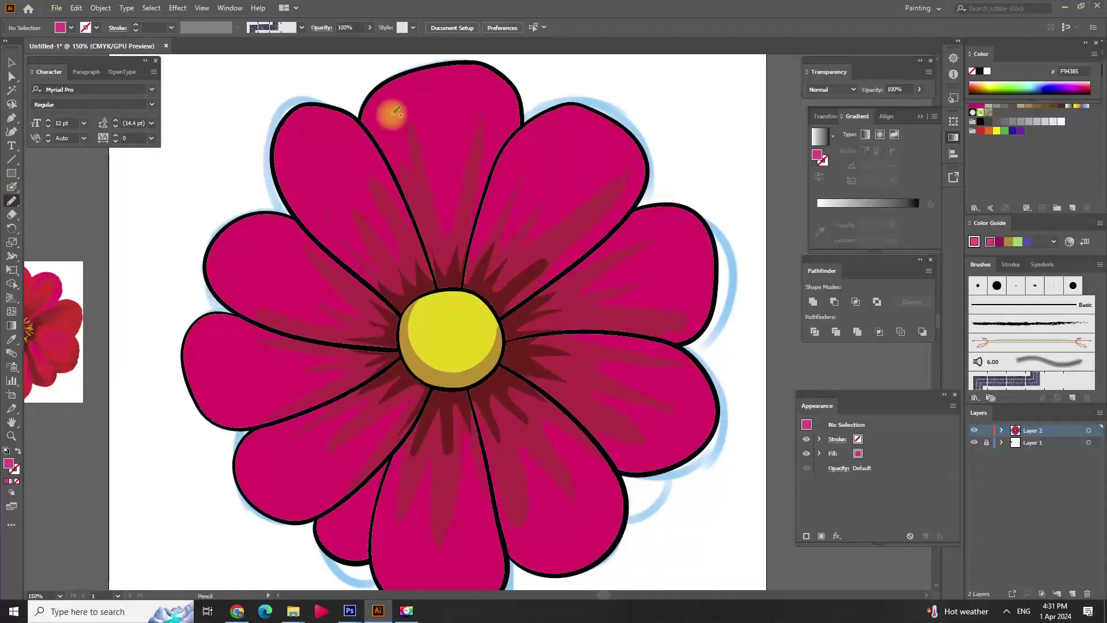
pyautogui.moveTo(382, 134); pyautogui.dragTo(546, 85)
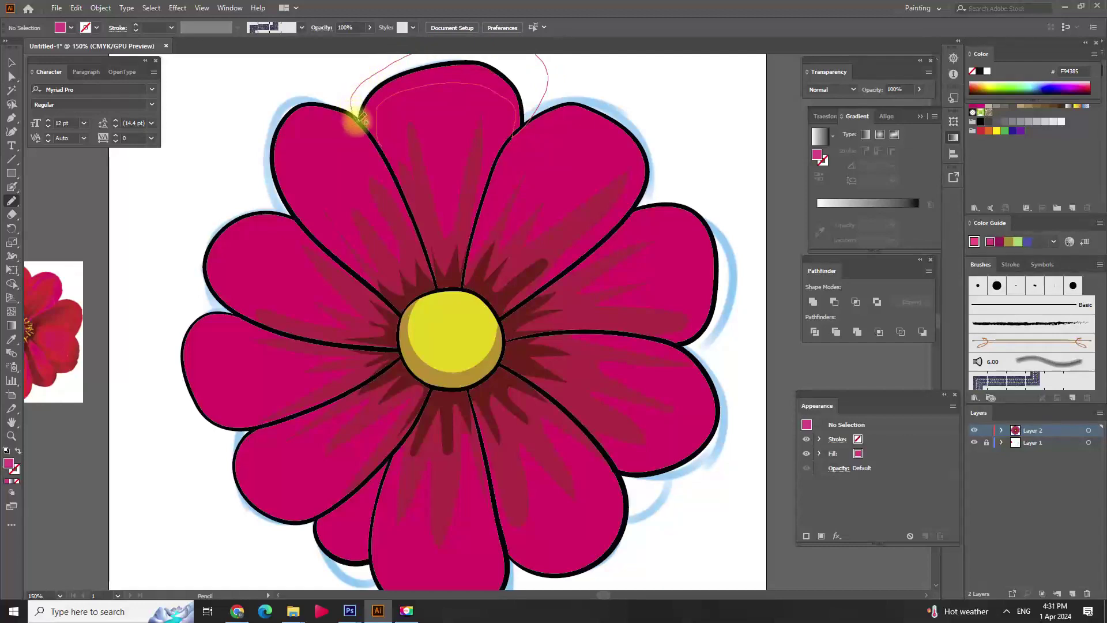
pyautogui.moveTo(386, 145); pyautogui.dragTo(378, 130)
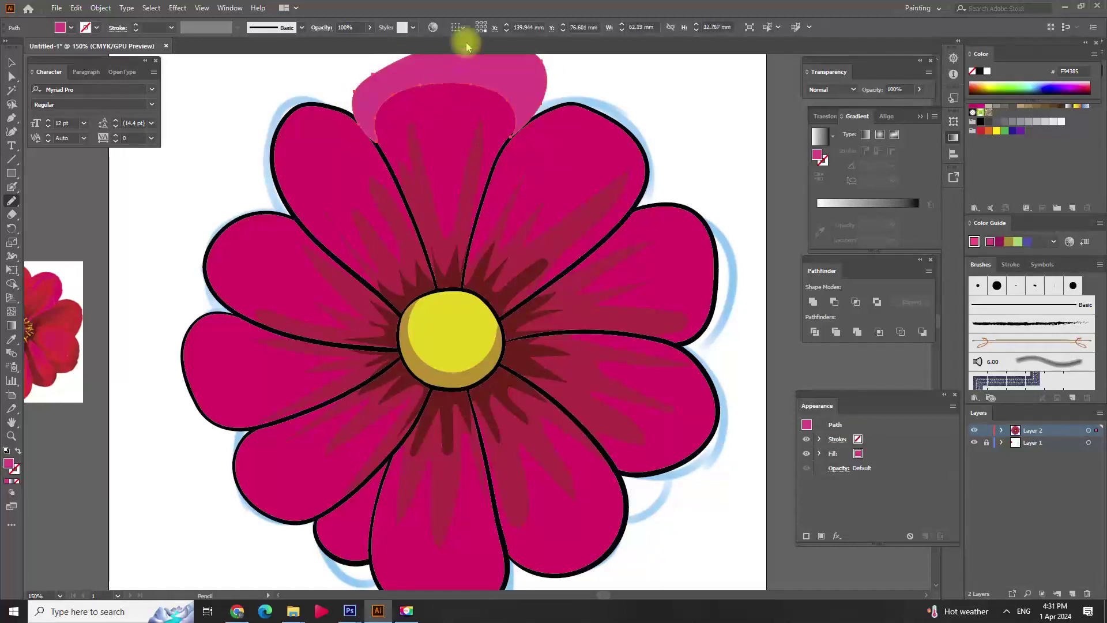
pyautogui.scroll(3, 490, 115)
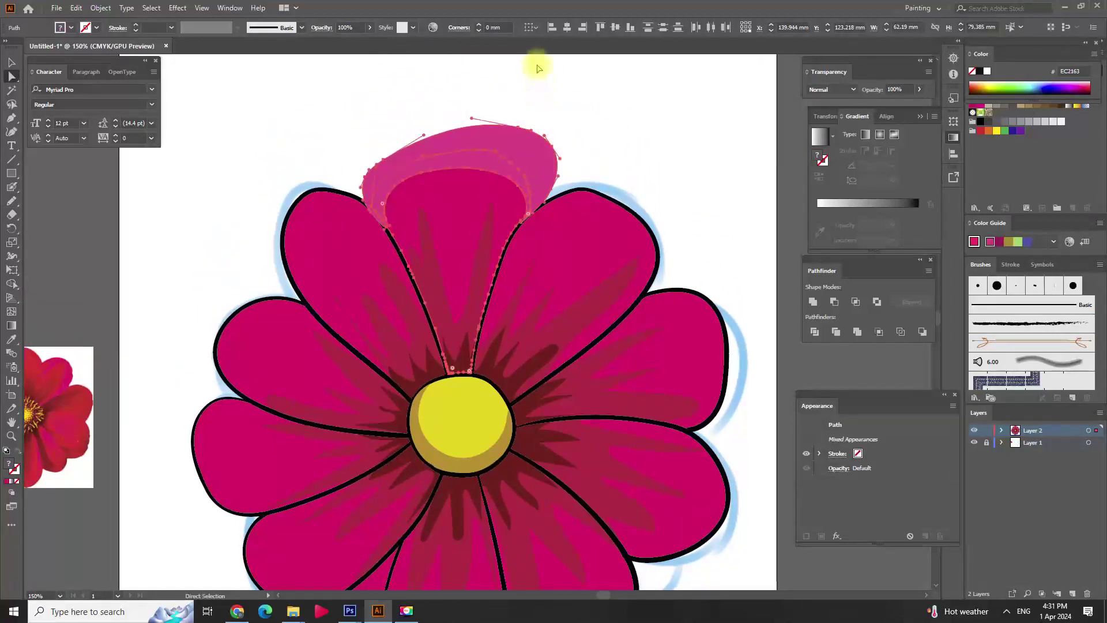
# Step: Trim the pink highlight's excess above the top petal with Shape Builder
pyautogui.hotkey('shift', 'm')
pyautogui.keyDown('alt'); pyautogui.click(530, 150); pyautogui.keyUp('alt')
pyautogui.press('a')
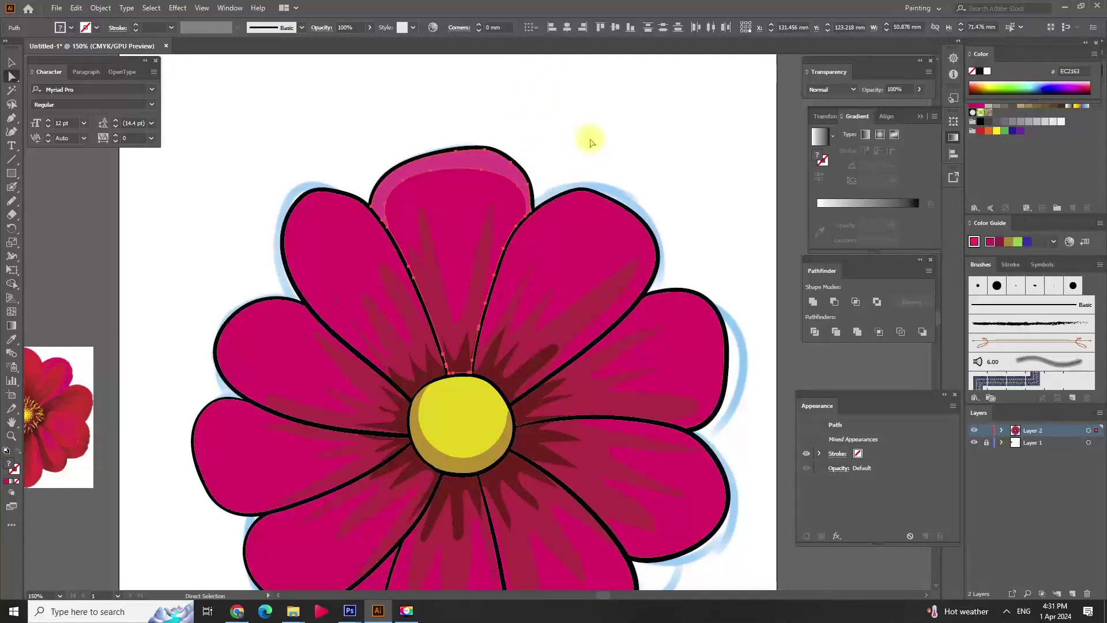
pyautogui.click(588, 139)
pyautogui.moveTo(593, 168); pyautogui.dragTo(601, 188)
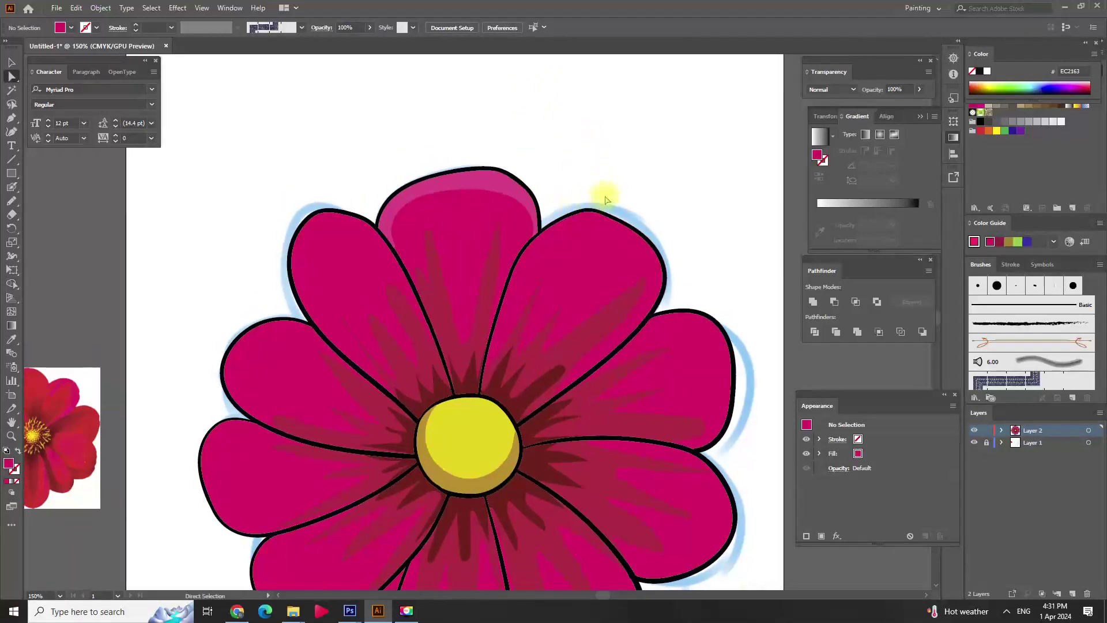
pyautogui.hotkey('shift', 'b')
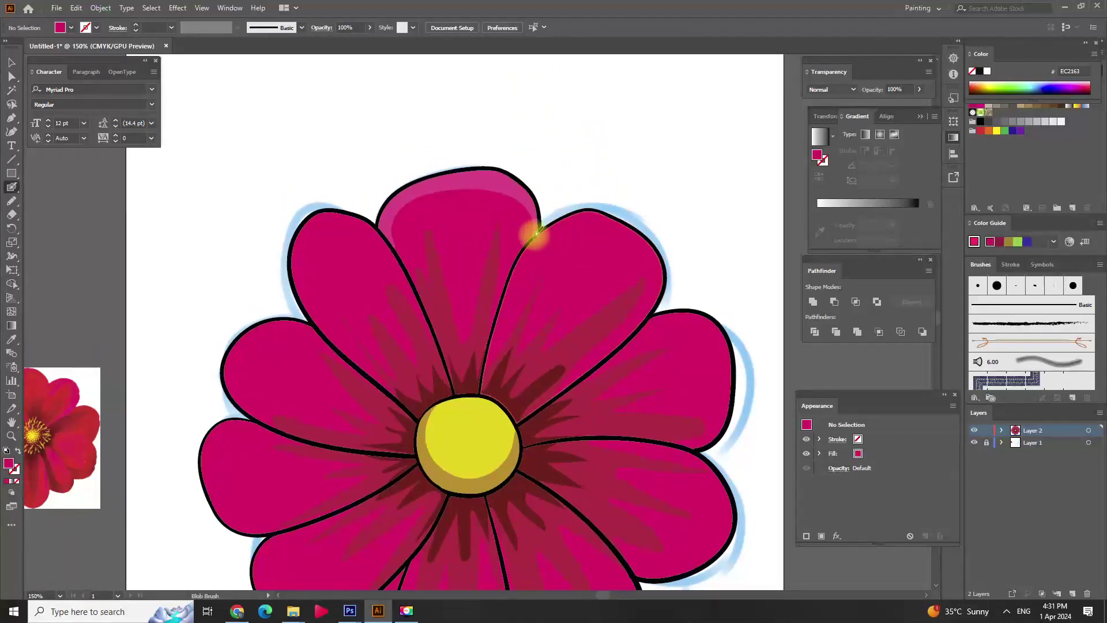
# Step: Sample the top petal's light pink and Blob Brush a highlight along the upper-right petal's edge
pyautogui.hotkey('shift', 'x')
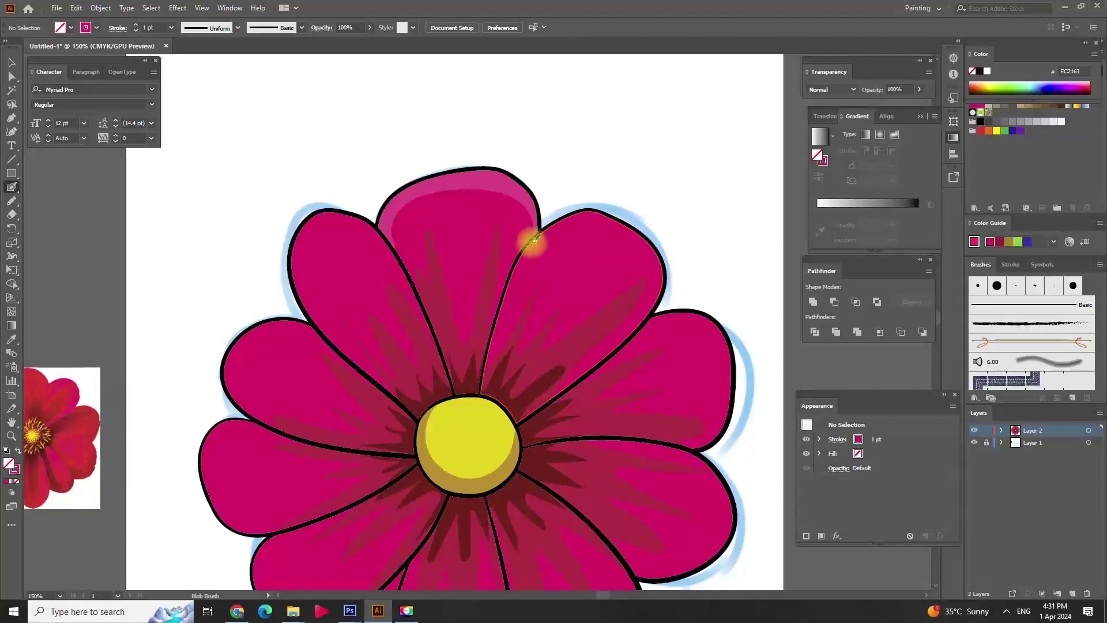
pyautogui.hotkey('shift', 'x')
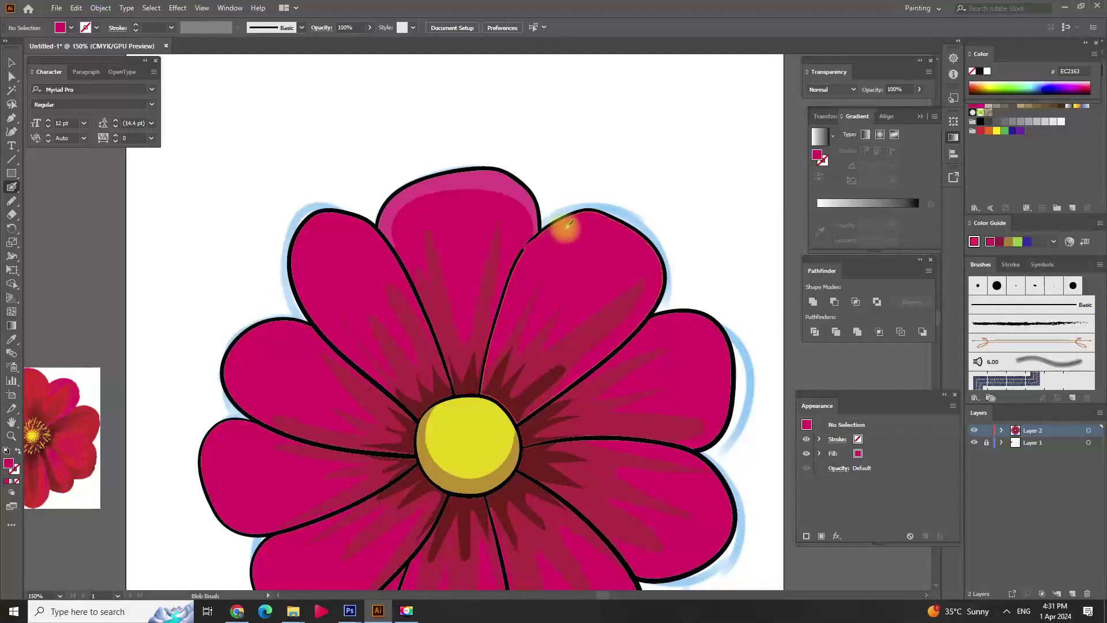
pyautogui.click(515, 183)
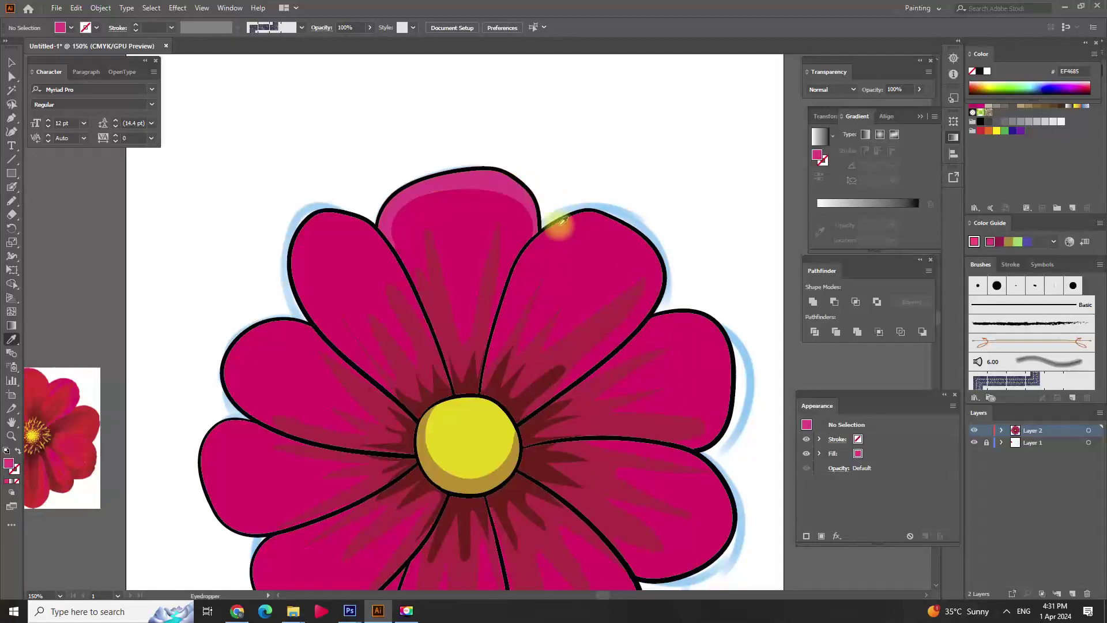
pyautogui.click(12, 189)
pyautogui.moveTo(556, 227); pyautogui.dragTo(660, 268)
pyautogui.moveTo(655, 306)
pyautogui.mouseDown()
pyautogui.moveTo(687, 230)
pyautogui.moveTo(588, 199)
pyautogui.mouseUp()
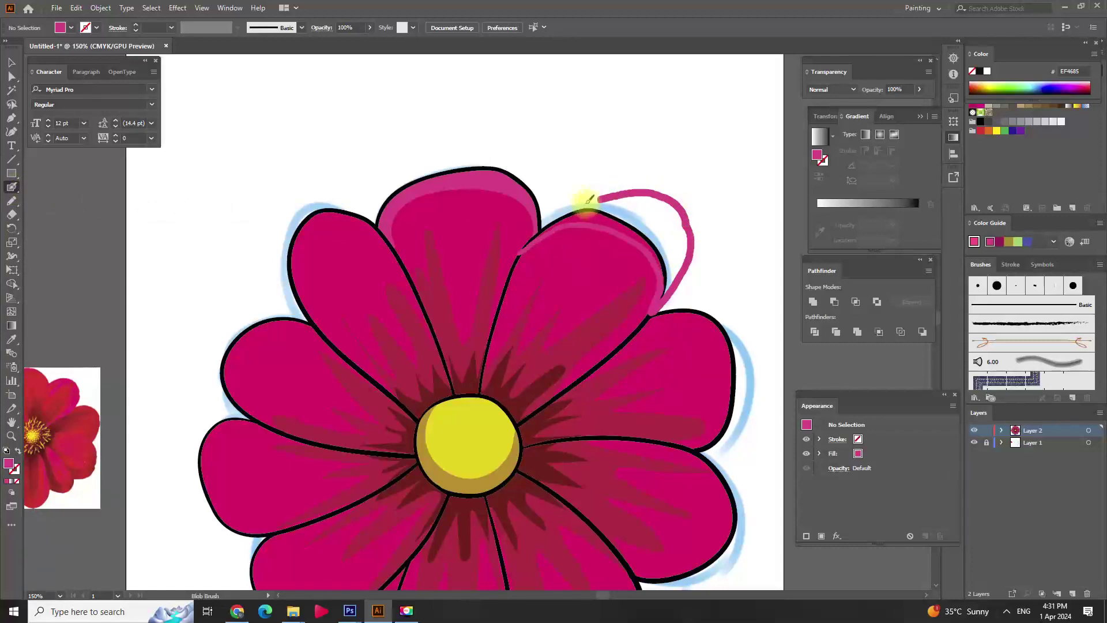
pyautogui.moveTo(552, 237); pyautogui.dragTo(603, 215)
# Step: Fill the upper-right highlight pink without outline and trim it inside the petal
pyautogui.hotkey('shift', 'x')
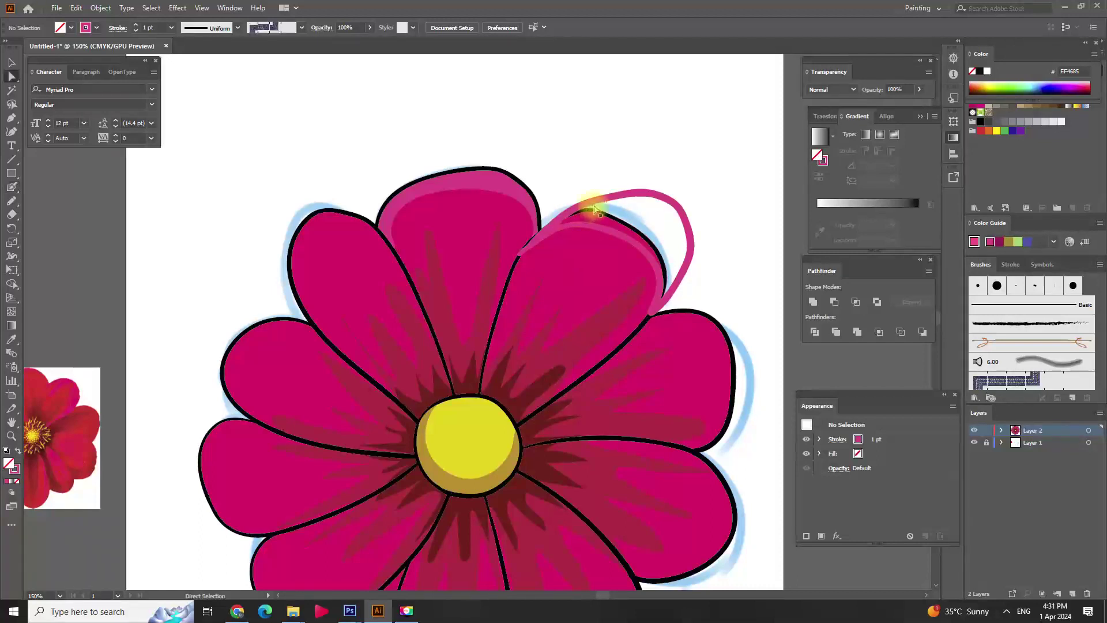
pyautogui.hotkey('shift', 'x')
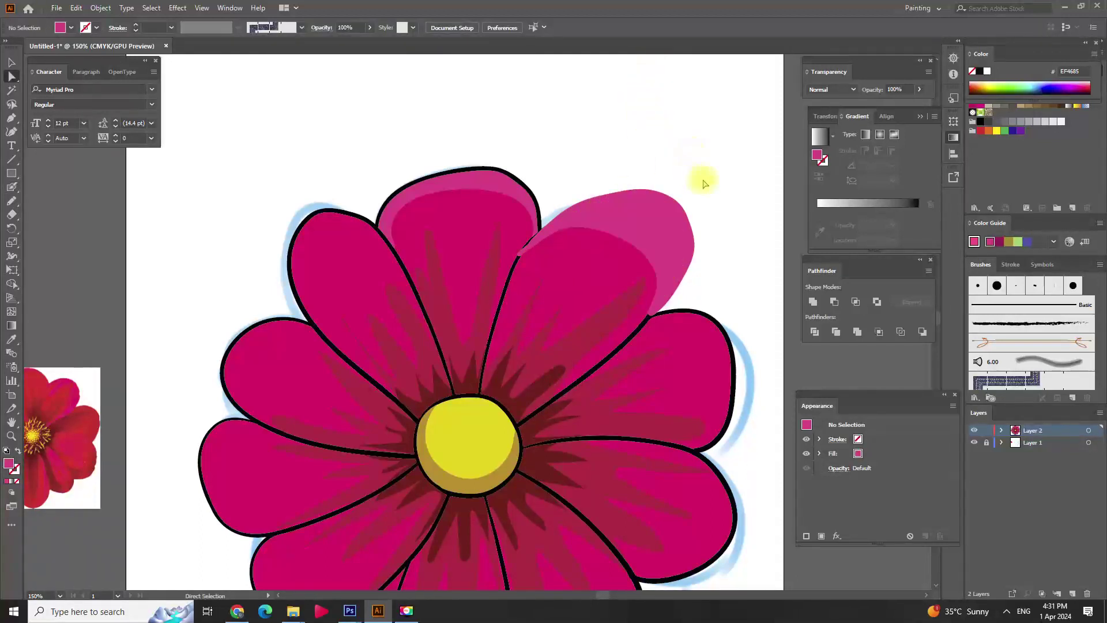
pyautogui.click(610, 258)
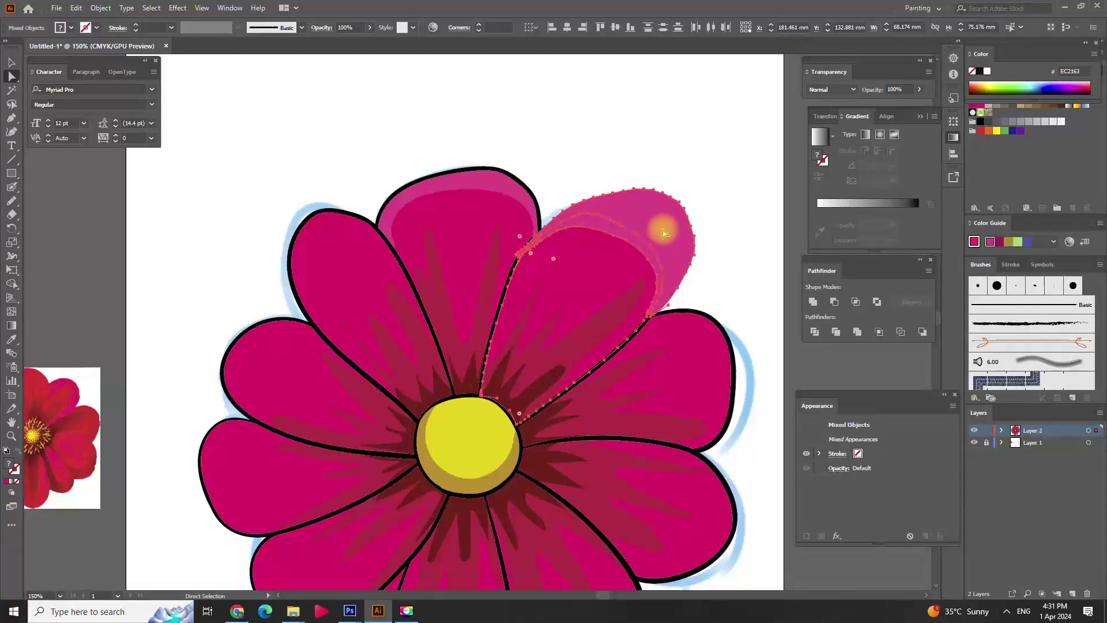
pyautogui.hotkey('shift', 'm')
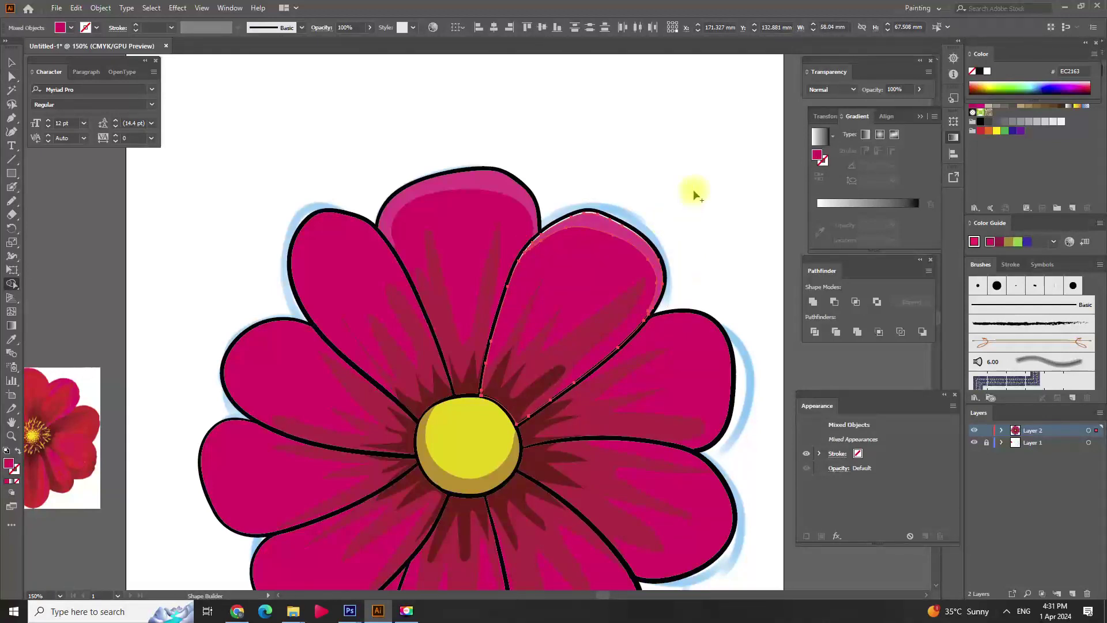
pyautogui.hotkey('ctrl', 'z')
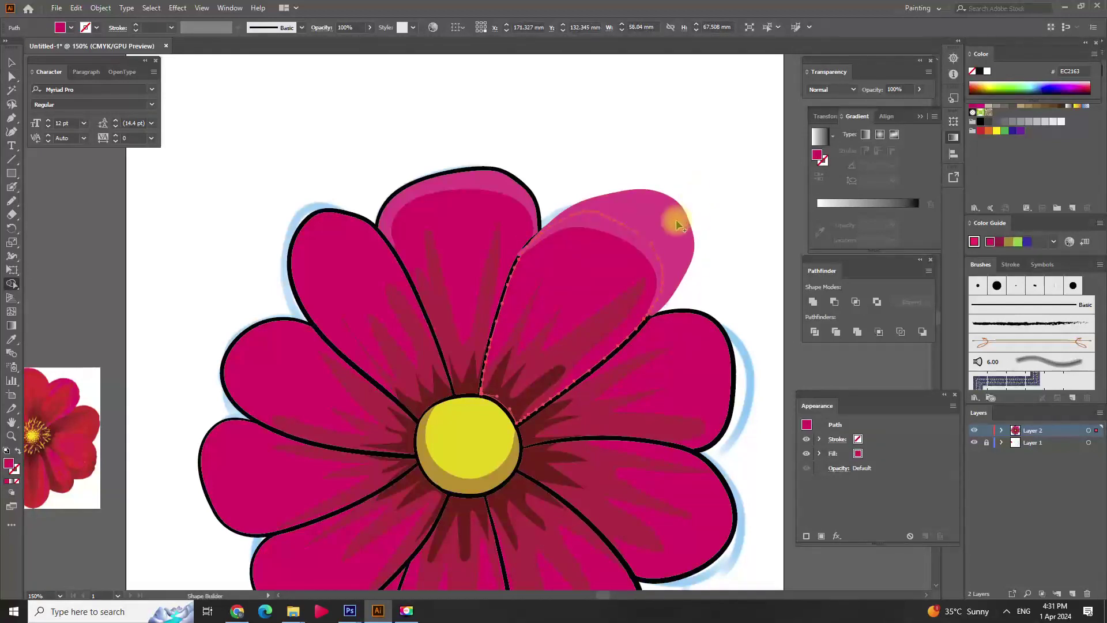
pyautogui.hotkey('ctrl', 'z')
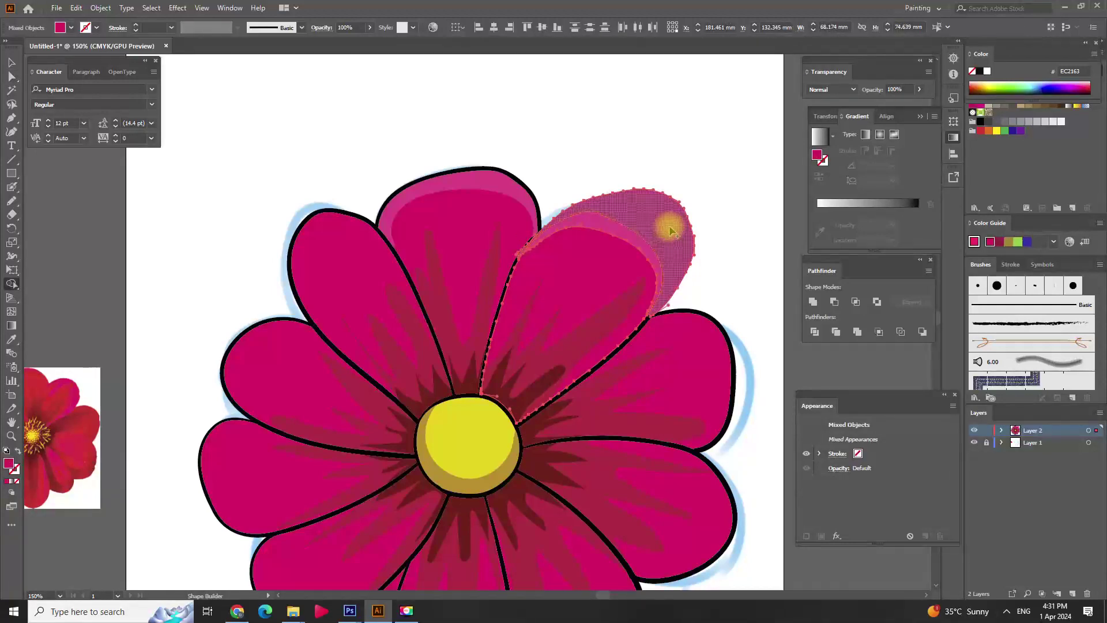
pyautogui.hotkey('ctrl', 'z')
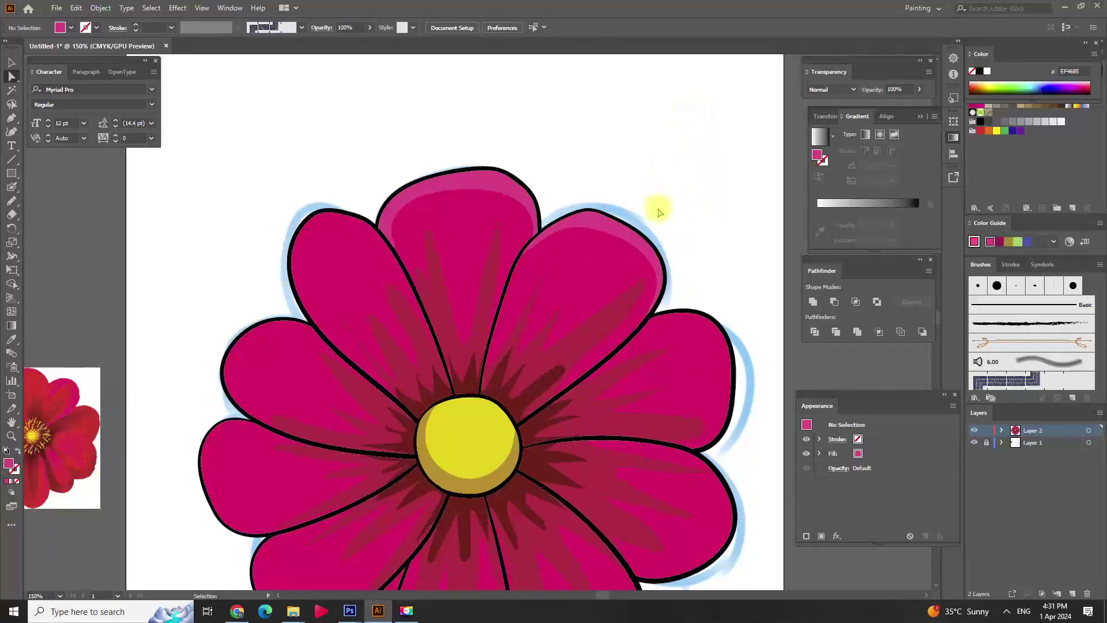
pyautogui.hscroll(3, 657, 178)
pyautogui.scroll(-2, 544, 240)
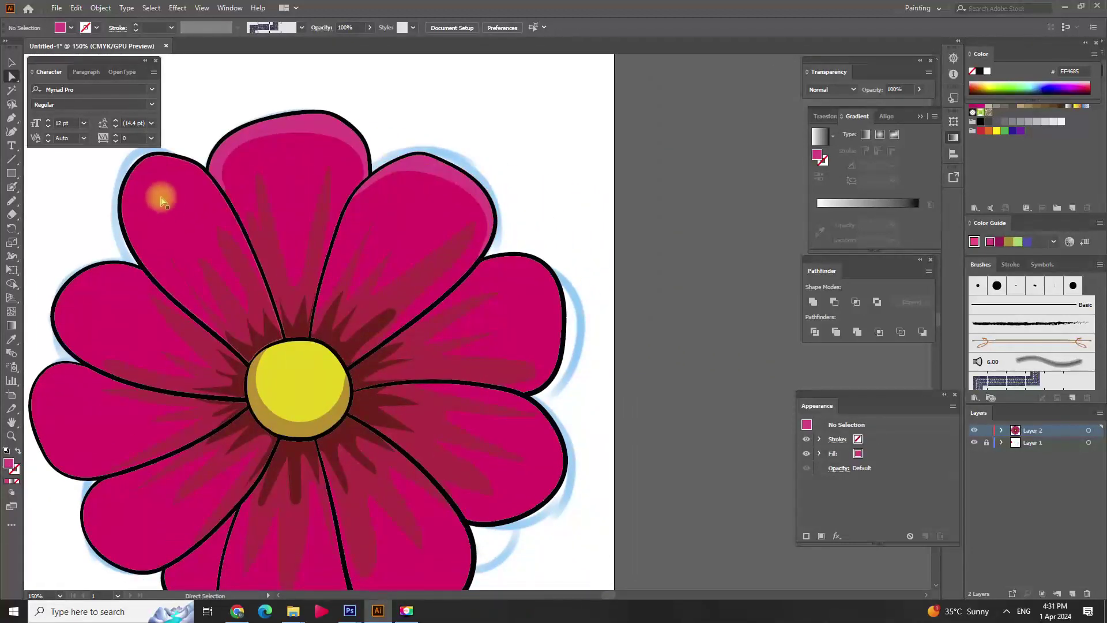
# Step: Paint a pink Blob Brush loop along the right petal's outer edge as a solid fill
pyautogui.click(12, 190)
pyautogui.moveTo(479, 264)
pyautogui.mouseDown()
pyautogui.moveTo(511, 254)
pyautogui.moveTo(546, 340)
pyautogui.moveTo(548, 462)
pyautogui.moveTo(518, 513)
pyautogui.moveTo(618, 371)
pyautogui.moveTo(524, 234)
pyautogui.mouseUp()
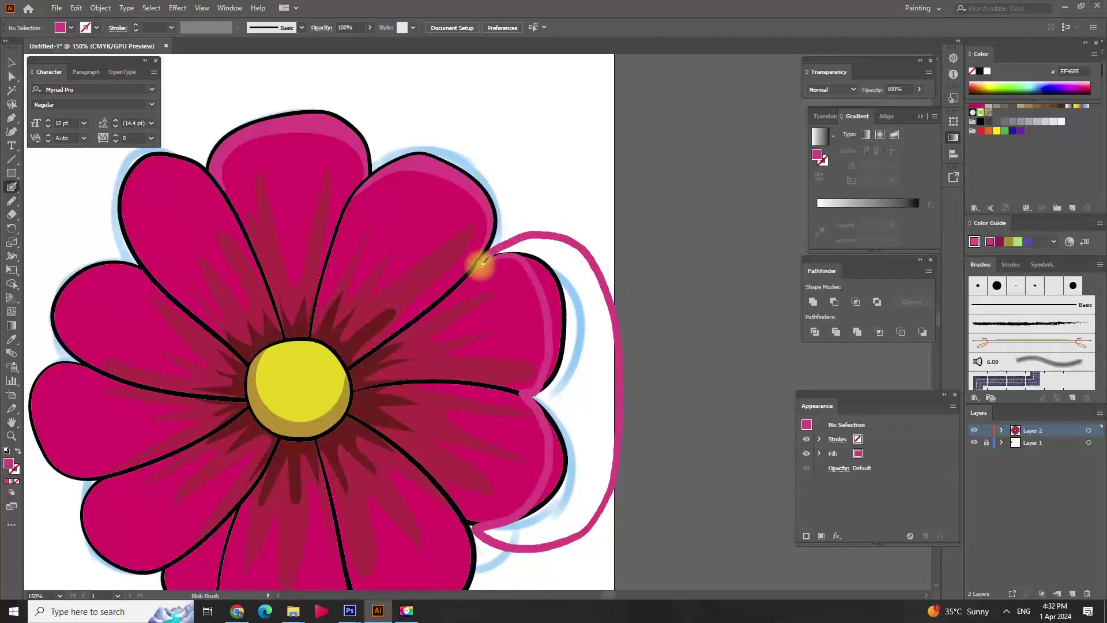
pyautogui.press('a')
pyautogui.click(550, 277)
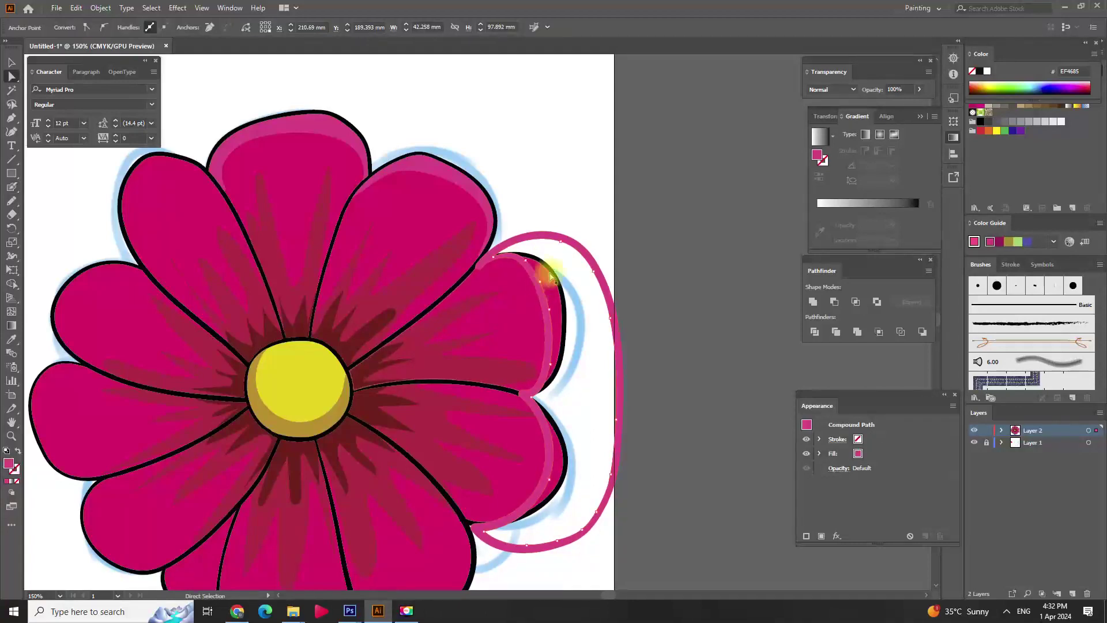
pyautogui.press('Delete')
# Step: Trim away the pink area spilling outside the right petal with Shape Builder
pyautogui.click(515, 289)
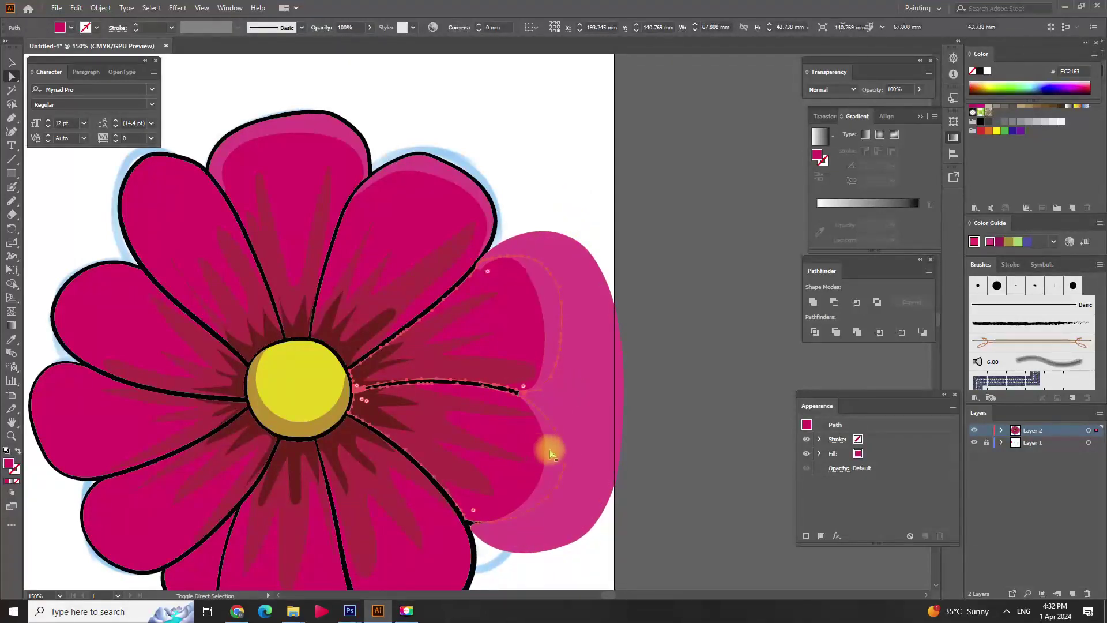
pyautogui.keyDown('shift'); pyautogui.click(585, 421); pyautogui.keyUp('shift')
pyautogui.hotkey('shift', 'm')
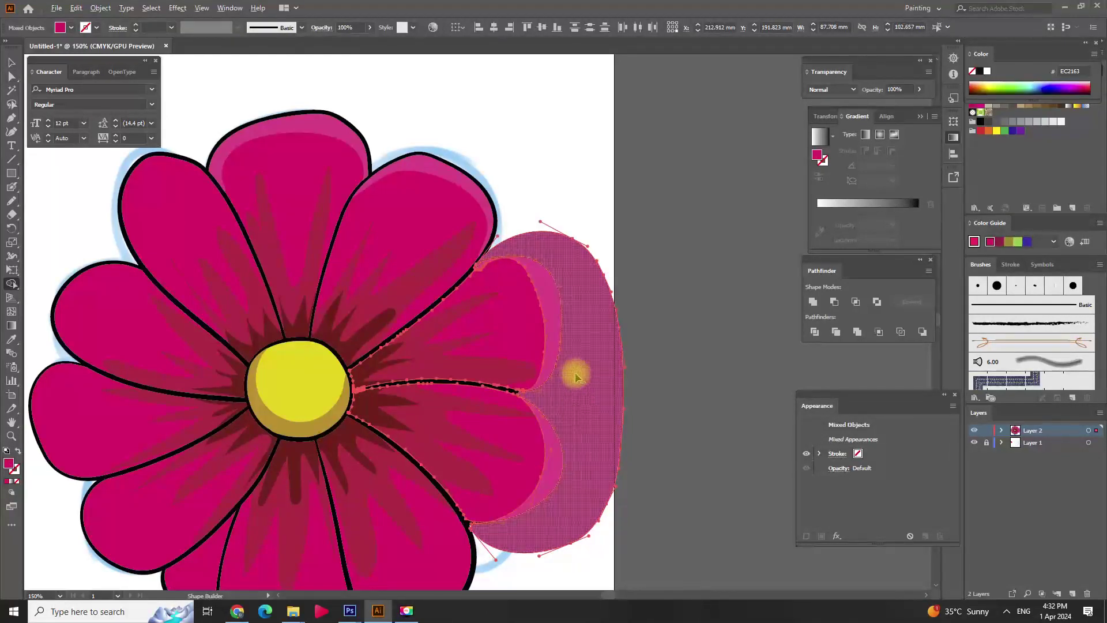
pyautogui.keyDown('alt'); pyautogui.click(575, 376); pyautogui.keyUp('alt')
pyautogui.press('a')
pyautogui.hotkey('ctrl', 'shift', 'a')
pyautogui.scroll(-5, 631, 197)
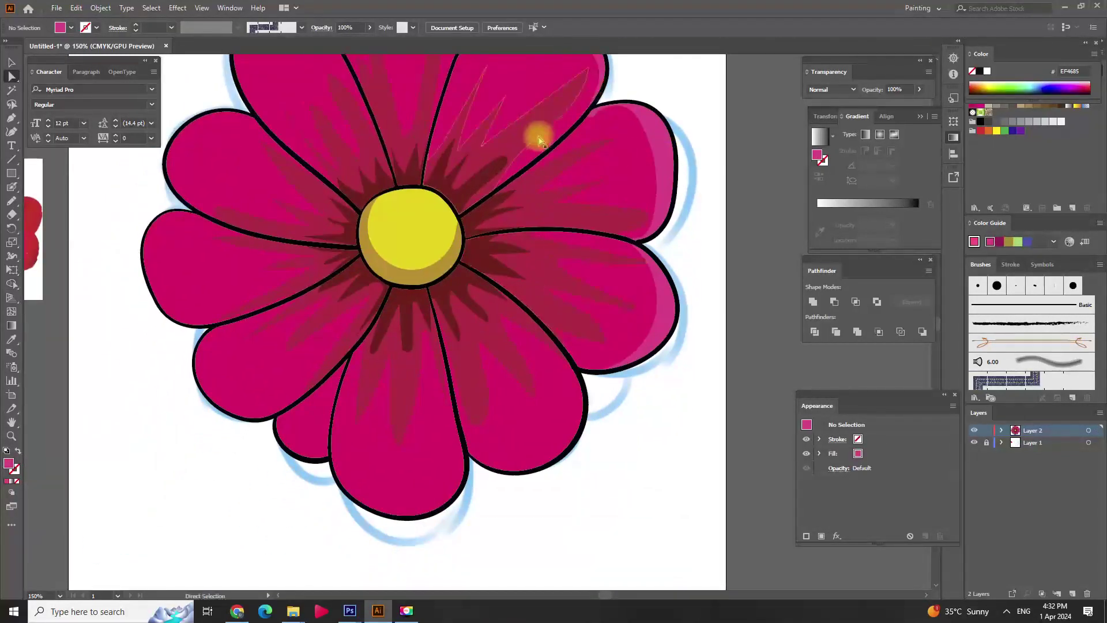
# Step: Paint a pink Blob Brush loop around the lower petals' bottom edges and fill it solid
pyautogui.click(12, 187)
pyautogui.moveTo(570, 357)
pyautogui.mouseDown()
pyautogui.moveTo(484, 455)
pyautogui.moveTo(333, 455)
pyautogui.moveTo(571, 513)
pyautogui.moveTo(591, 379)
pyautogui.mouseUp()
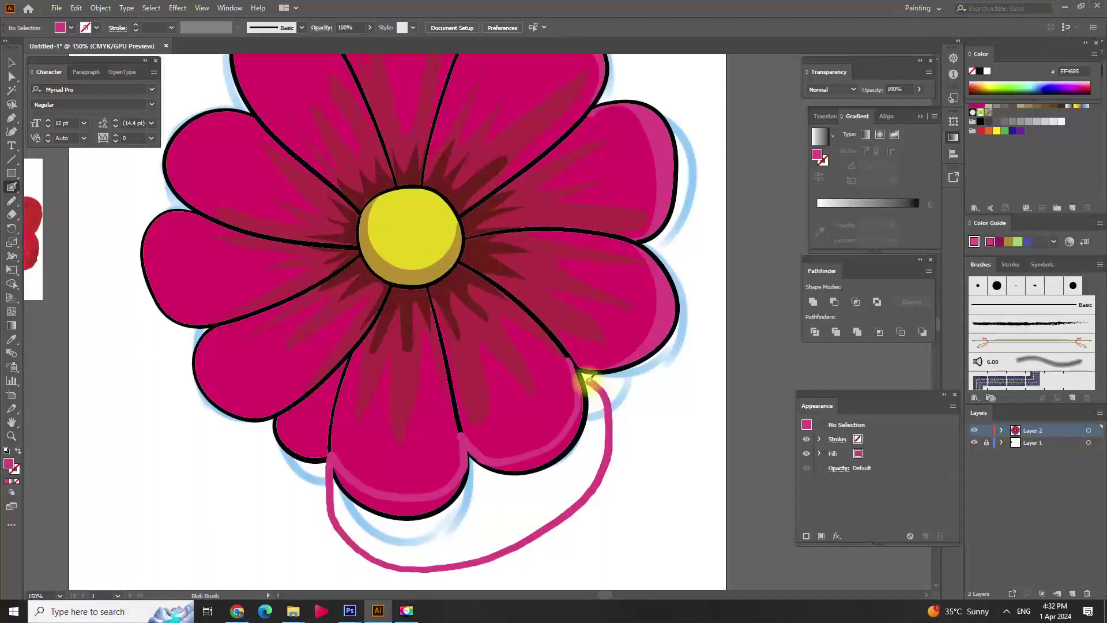
pyautogui.press('a')
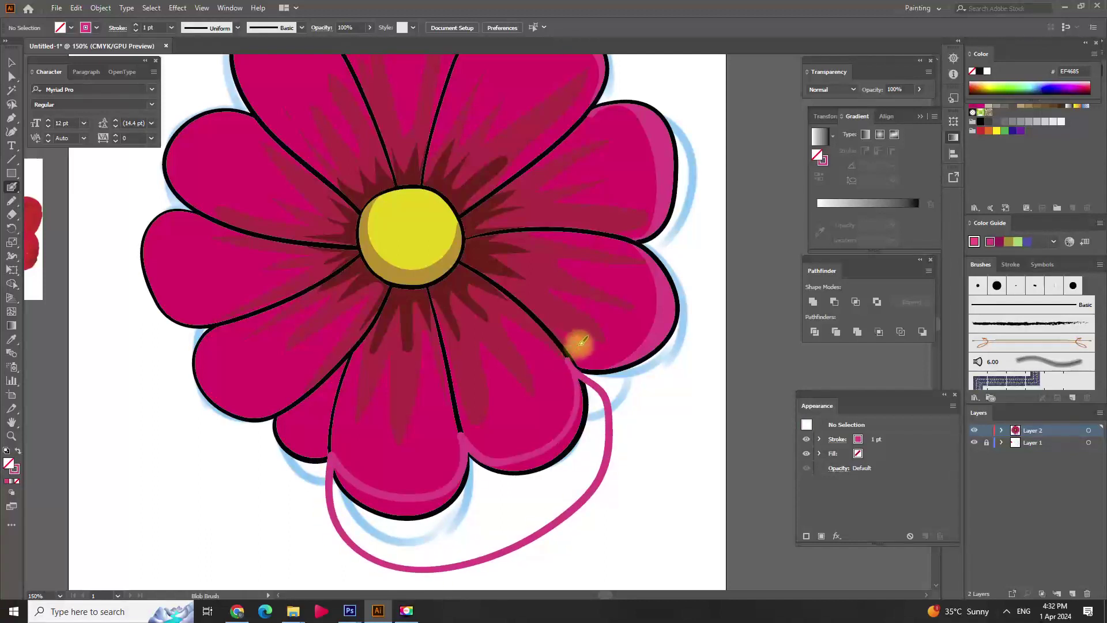
pyautogui.scroll(-2, 577, 355)
pyautogui.click(594, 349)
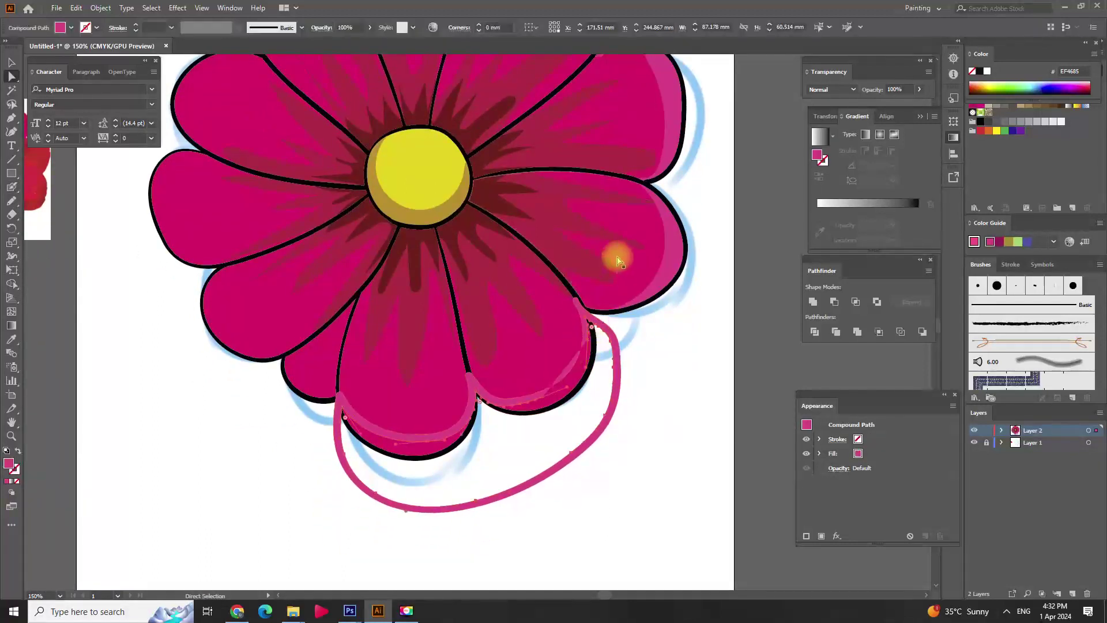
pyautogui.hotkey('shift', 'x')
pyautogui.click(657, 328)
# Step: Trim the pink outside the lower petals, then paint a highlight stroke on a left petal
pyautogui.moveTo(469, 395); pyautogui.dragTo(469, 452)
pyautogui.hotkey('shift', 'm')
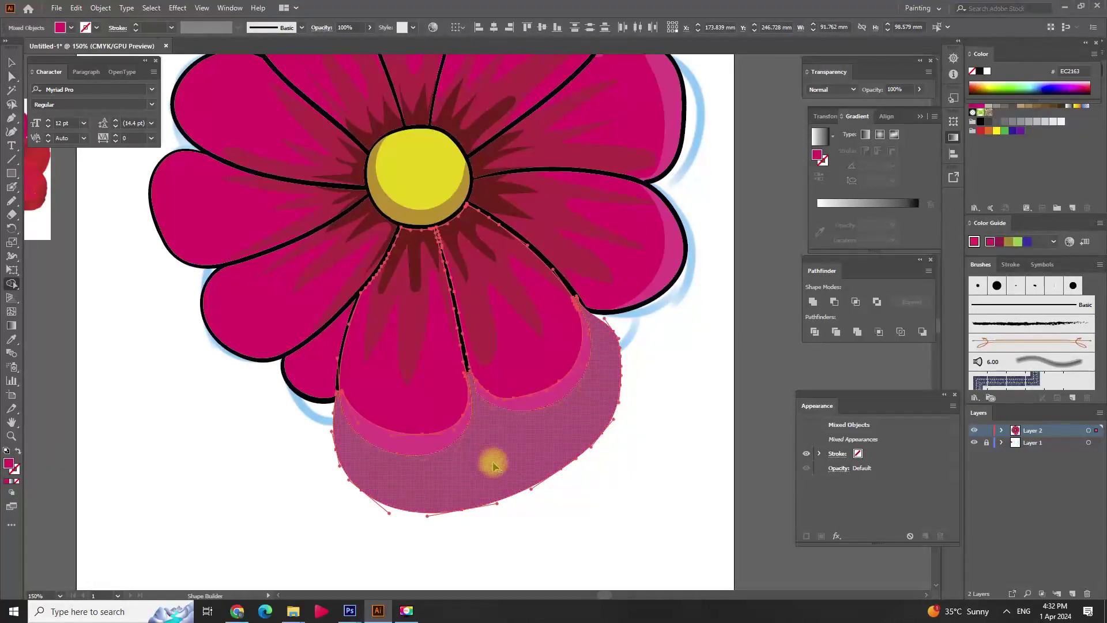
pyautogui.keyDown('alt'); pyautogui.click(489, 463); pyautogui.keyUp('alt')
pyautogui.moveTo(348, 486); pyautogui.dragTo(486, 408)
pyautogui.hotkey('shift', 'b')
pyautogui.moveTo(542, 229); pyautogui.dragTo(479, 322)
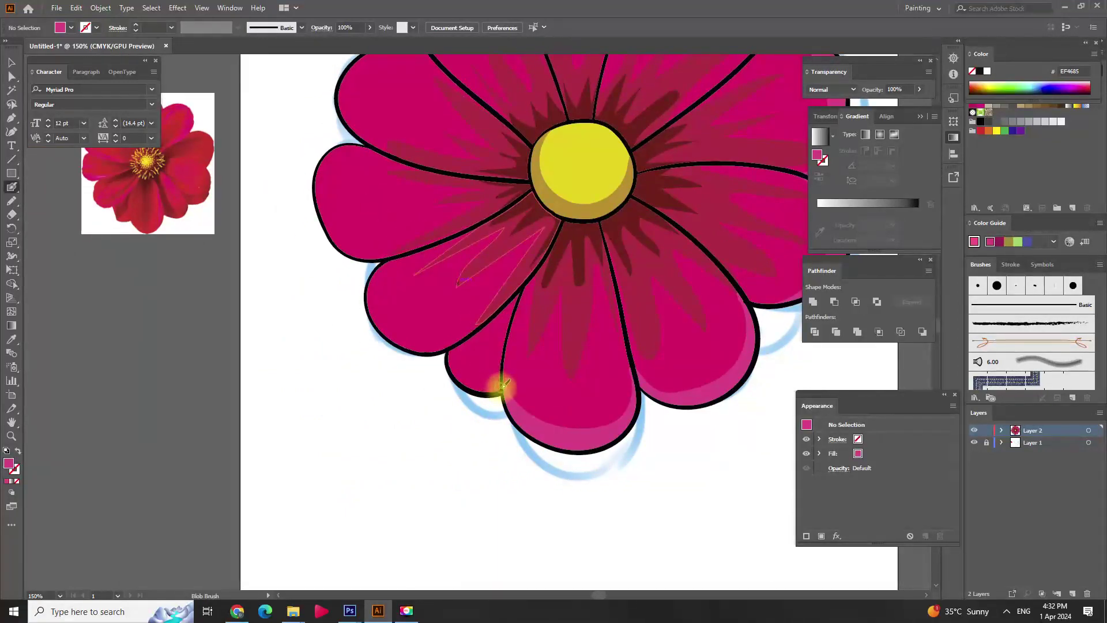
# Step: Add a lighter pink rim to the lower-left petal, trimmed inside its outline
pyautogui.moveTo(502, 382)
pyautogui.mouseDown()
pyautogui.moveTo(462, 362)
pyautogui.moveTo(380, 282)
pyautogui.moveTo(307, 329)
pyautogui.moveTo(490, 422)
pyautogui.mouseUp()
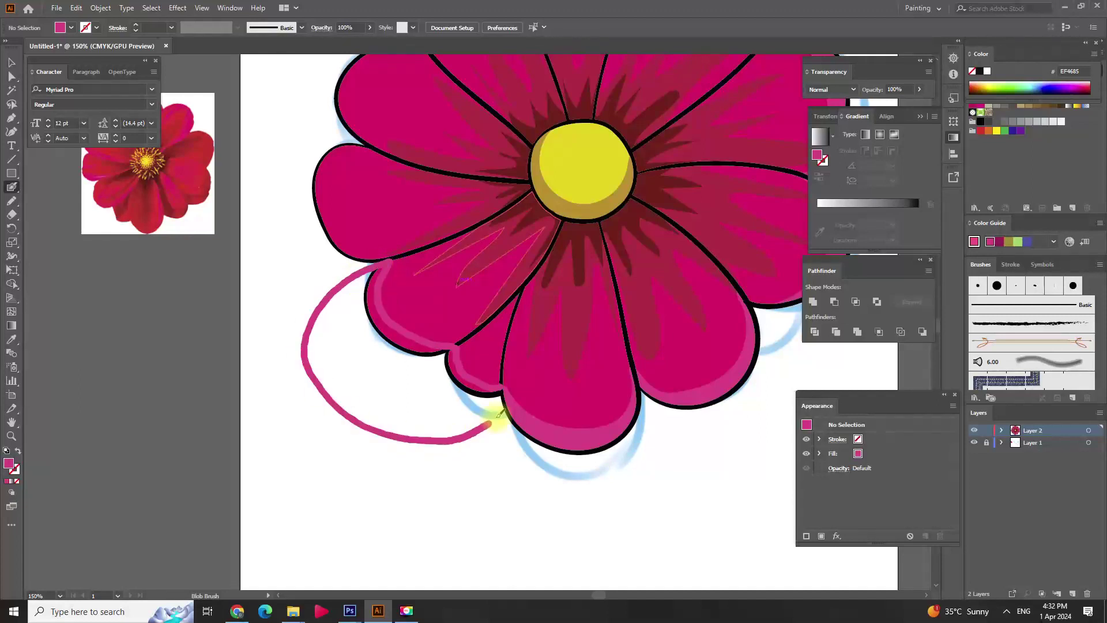
pyautogui.moveTo(469, 346); pyautogui.dragTo(485, 396)
pyautogui.press('a')
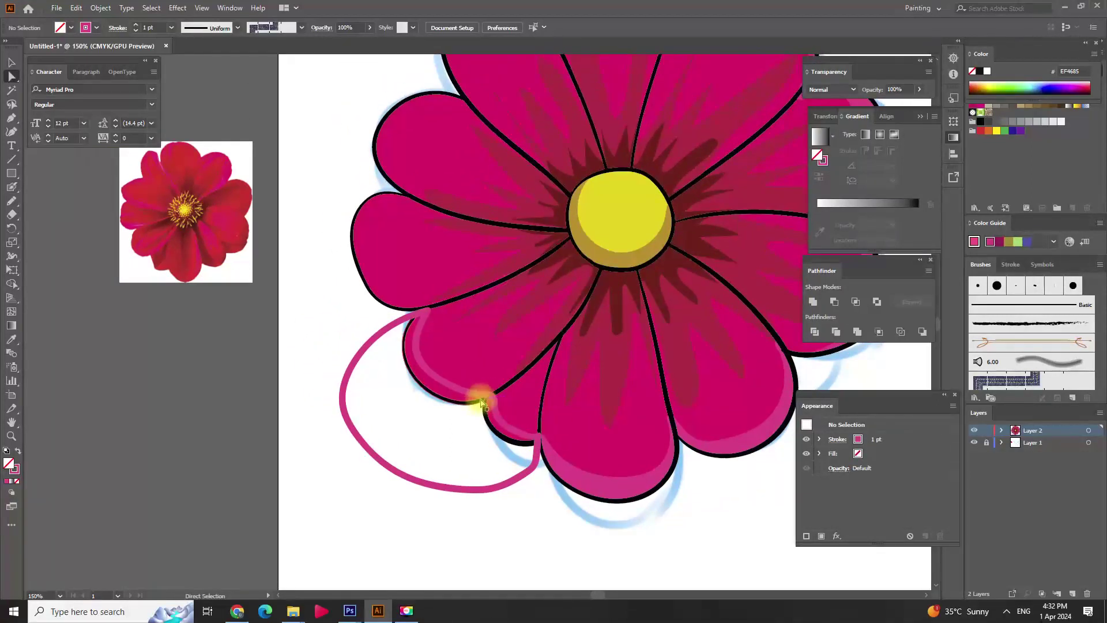
pyautogui.hotkey('shift', 'x')
pyautogui.scroll(2, 441, 408)
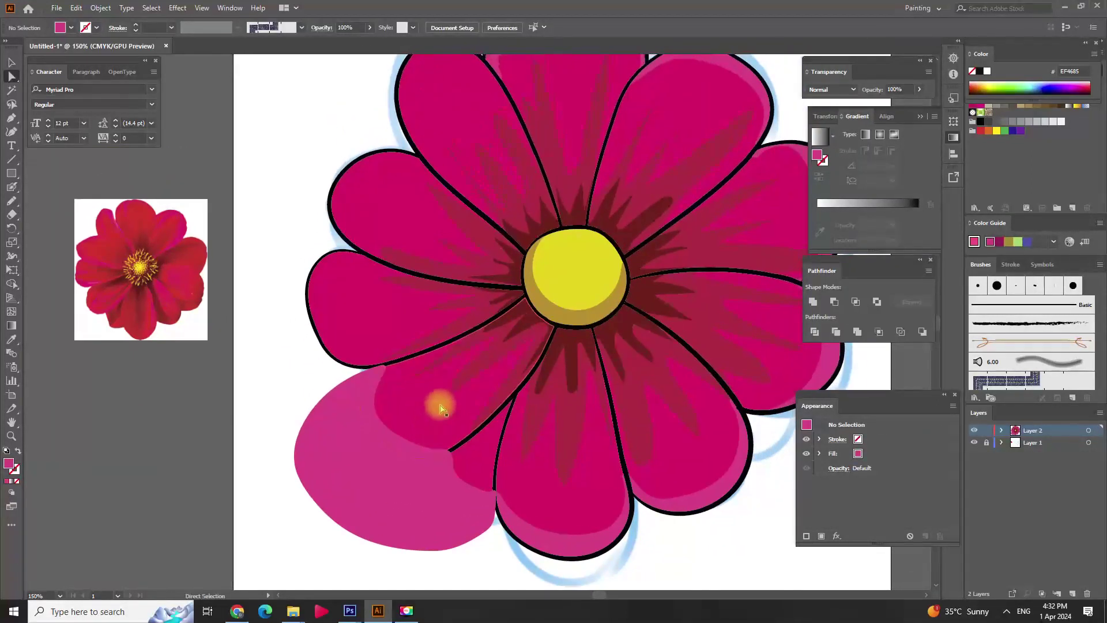
pyautogui.click(438, 412)
pyautogui.keyDown('shift'); pyautogui.click(413, 507); pyautogui.keyUp('shift')
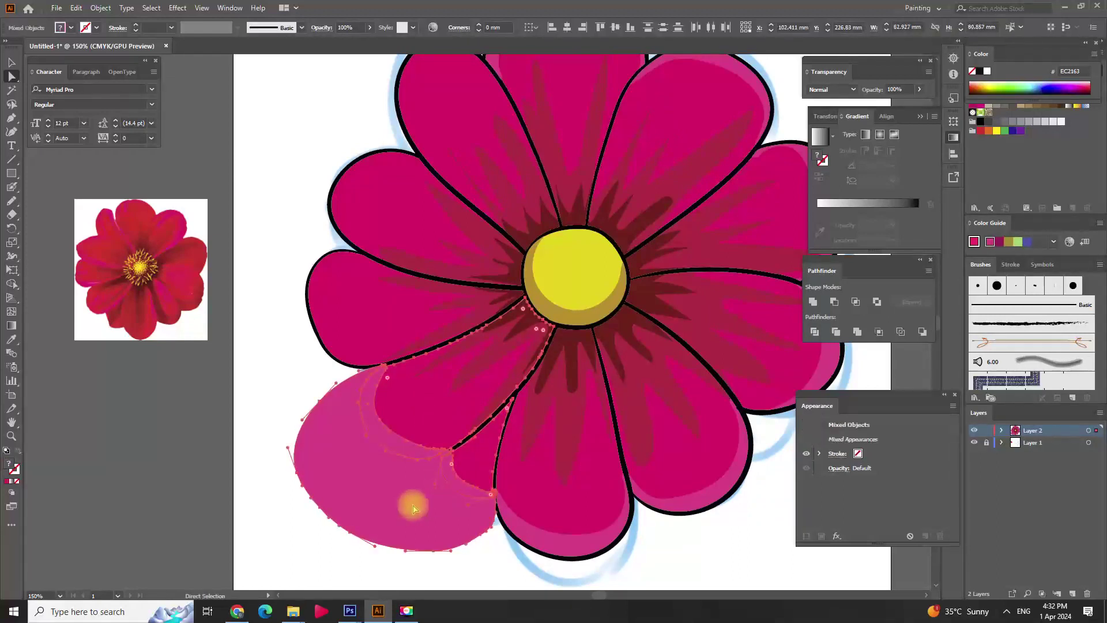
pyautogui.hotkey('shift', 'm')
pyautogui.keyDown('alt'); pyautogui.click(416, 490); pyautogui.keyUp('alt')
pyautogui.press('a')
pyautogui.click(309, 420)
# Step: Add a trimmed pink highlight rim along the left and upper-left petals' edges
pyautogui.moveTo(348, 294); pyautogui.dragTo(443, 355)
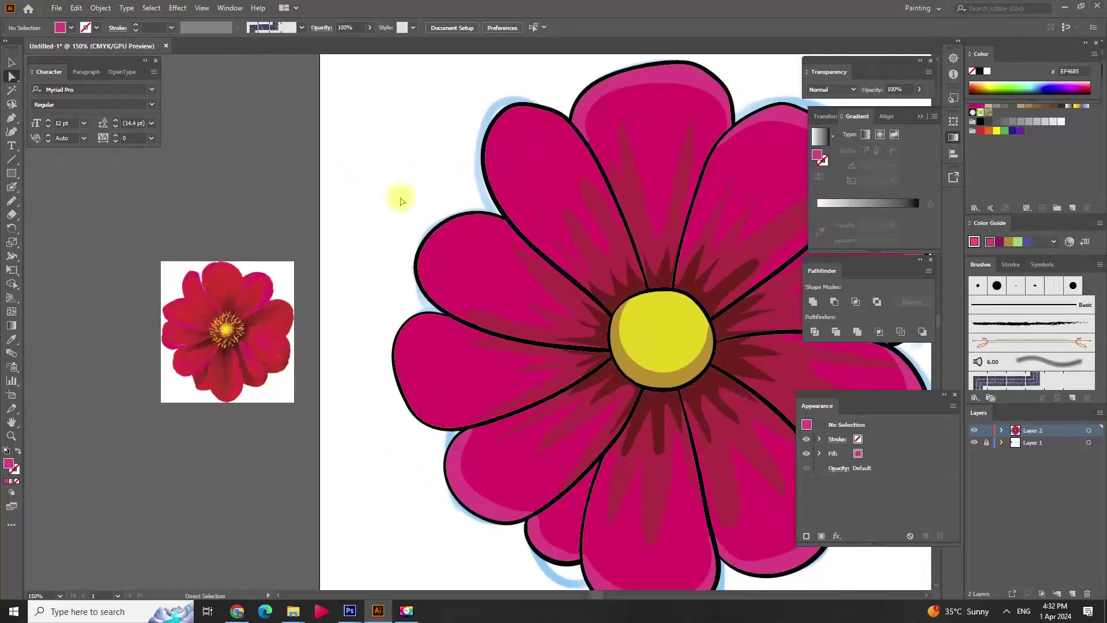
pyautogui.hotkey('shift', 'b')
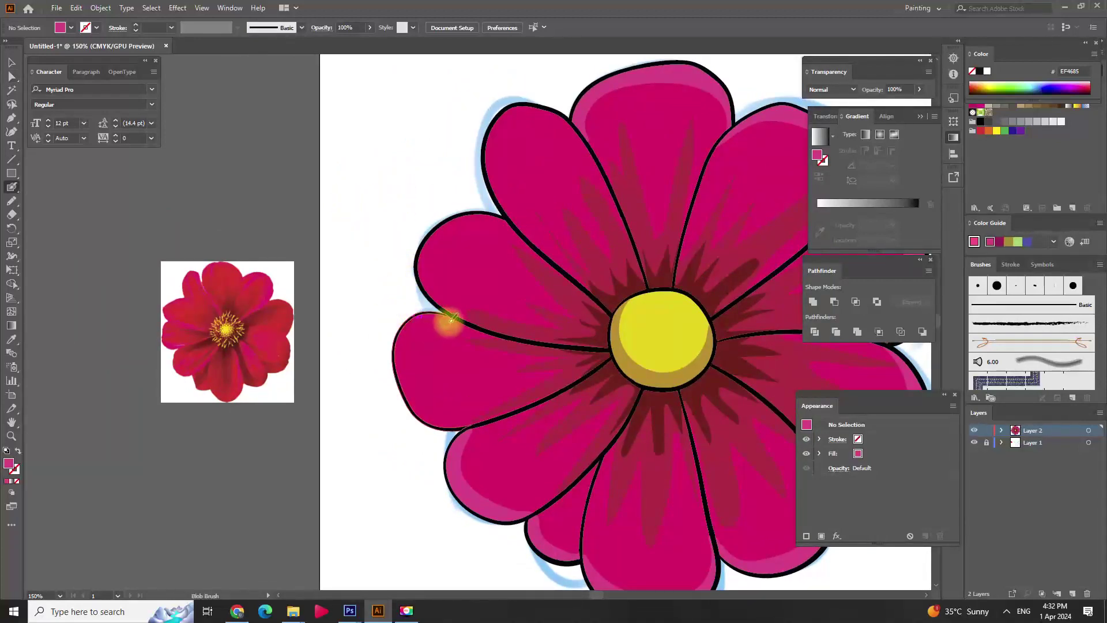
pyautogui.moveTo(450, 313)
pyautogui.mouseDown()
pyautogui.moveTo(410, 346)
pyautogui.moveTo(431, 415)
pyautogui.moveTo(338, 313)
pyautogui.moveTo(435, 199)
pyautogui.mouseUp()
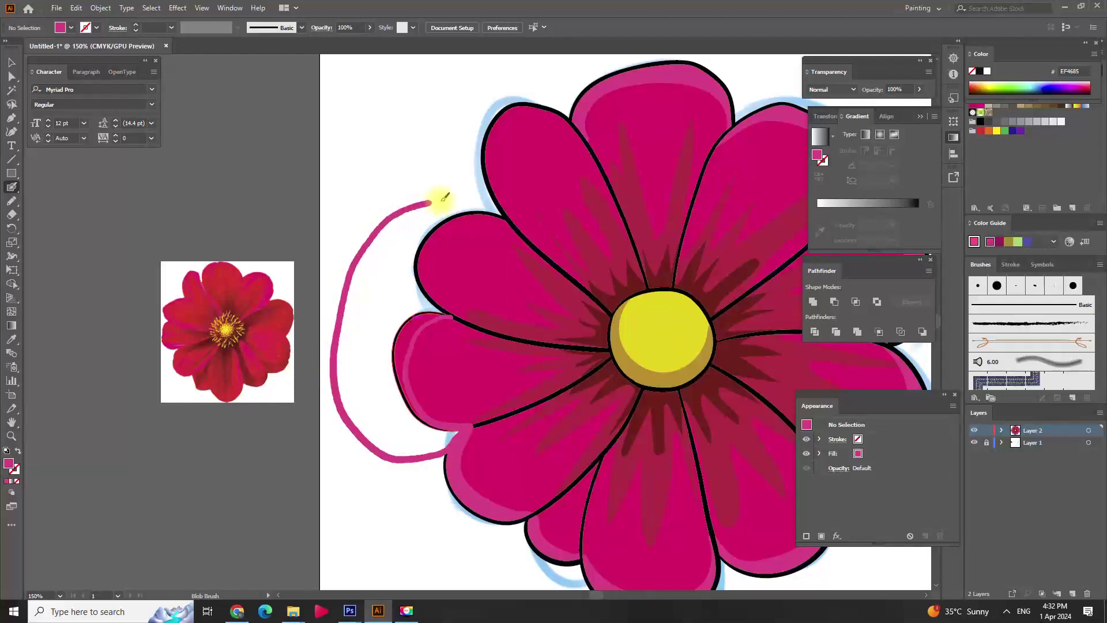
pyautogui.moveTo(510, 219)
pyautogui.mouseDown()
pyautogui.moveTo(452, 232)
pyautogui.moveTo(441, 287)
pyautogui.mouseUp()
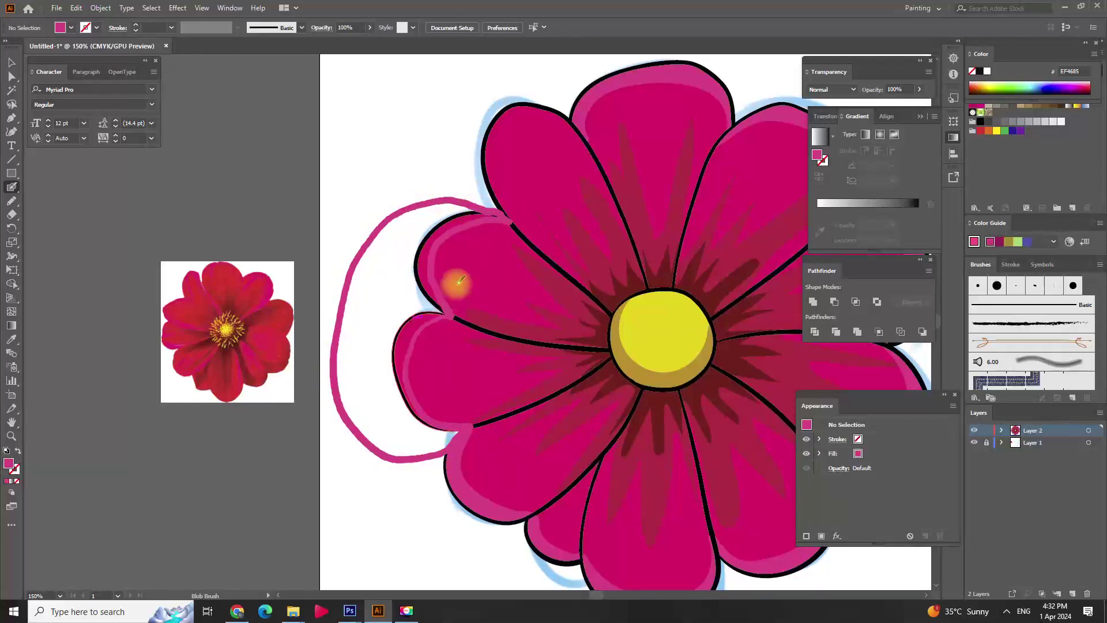
pyautogui.press('a')
pyautogui.click(487, 215)
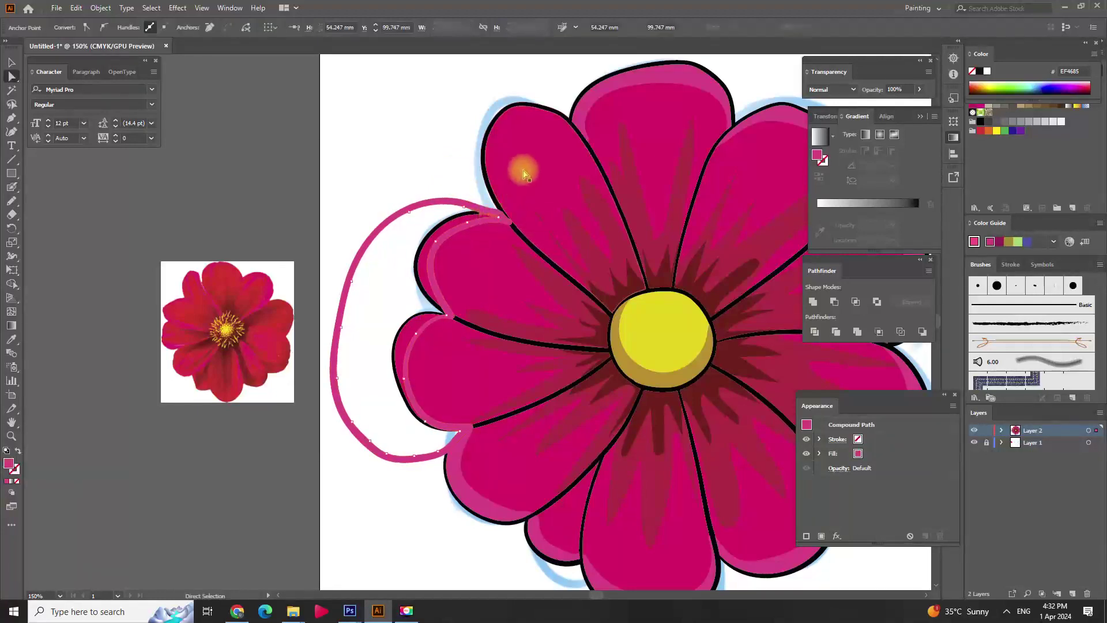
pyautogui.hotkey('ctrl', 'alt', 'shift', '8')
pyautogui.click(502, 170)
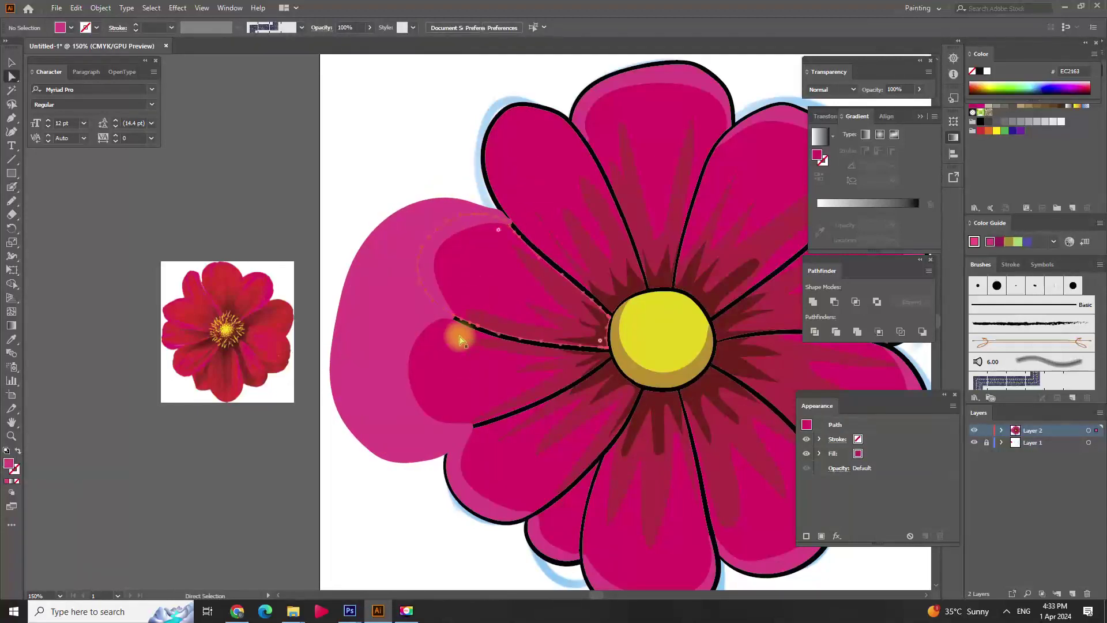
pyautogui.moveTo(464, 328); pyautogui.dragTo(408, 301)
pyautogui.hotkey('shift', 'm')
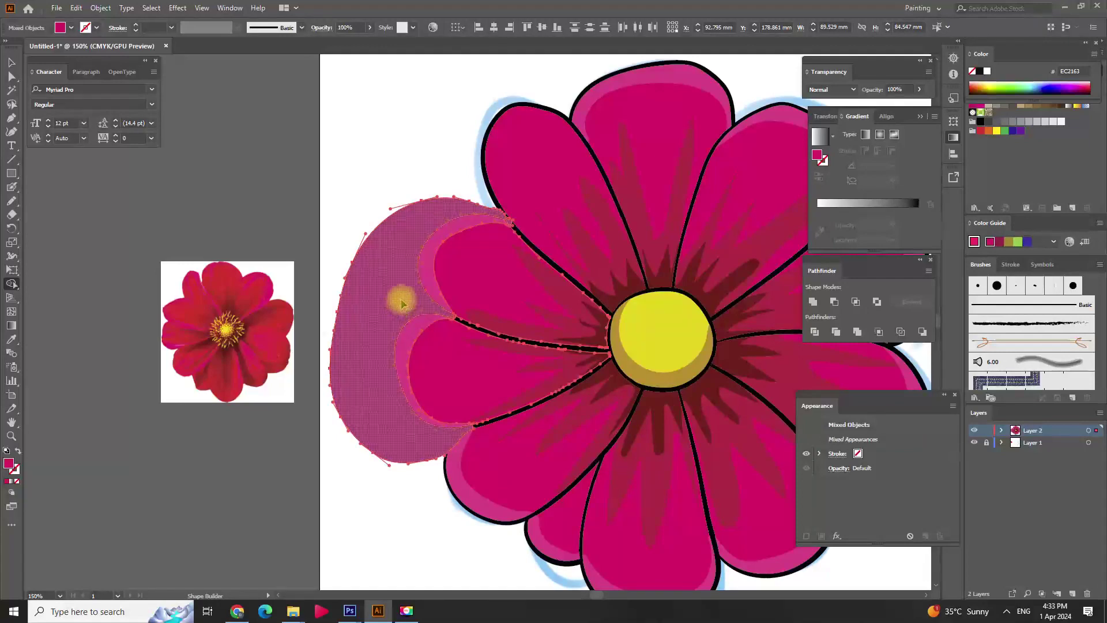
pyautogui.keyDown('alt'); pyautogui.click(402, 306); pyautogui.keyUp('alt')
pyautogui.press('a')
# Step: Paint a filled pink highlight loop around the top-left petal and select it with the petal
pyautogui.moveTo(460, 198); pyautogui.dragTo(450, 282)
pyautogui.hotkey('shift', 'b')
pyautogui.moveTo(462, 219)
pyautogui.mouseDown()
pyautogui.moveTo(479, 321)
pyautogui.moveTo(553, 237)
pyautogui.moveTo(442, 284)
pyautogui.mouseUp()
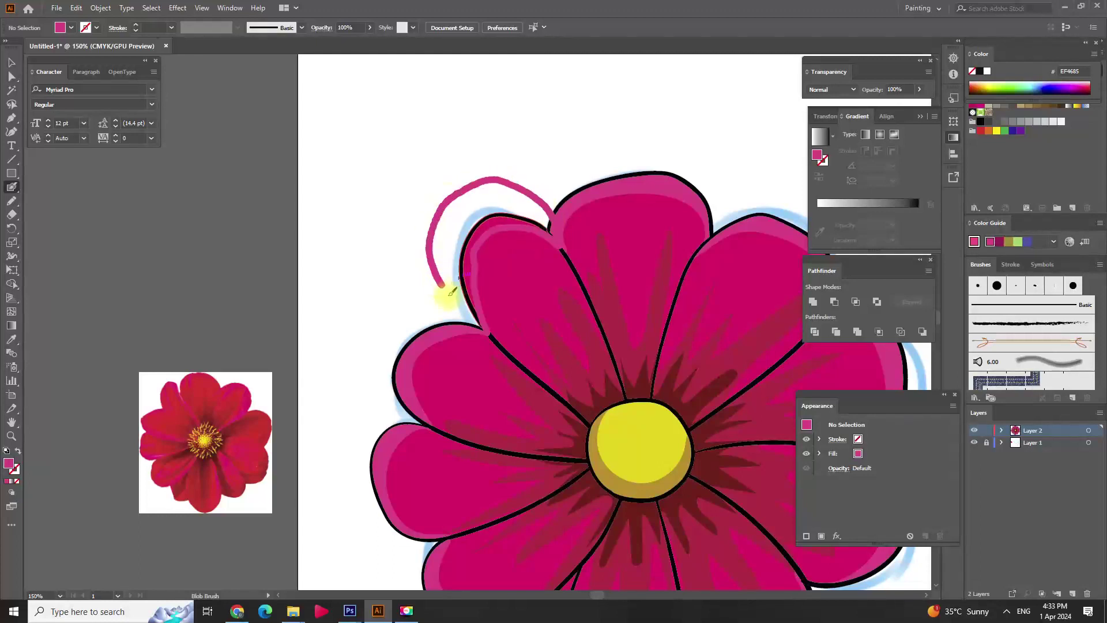
pyautogui.moveTo(480, 322); pyautogui.dragTo(477, 239)
pyautogui.press('a')
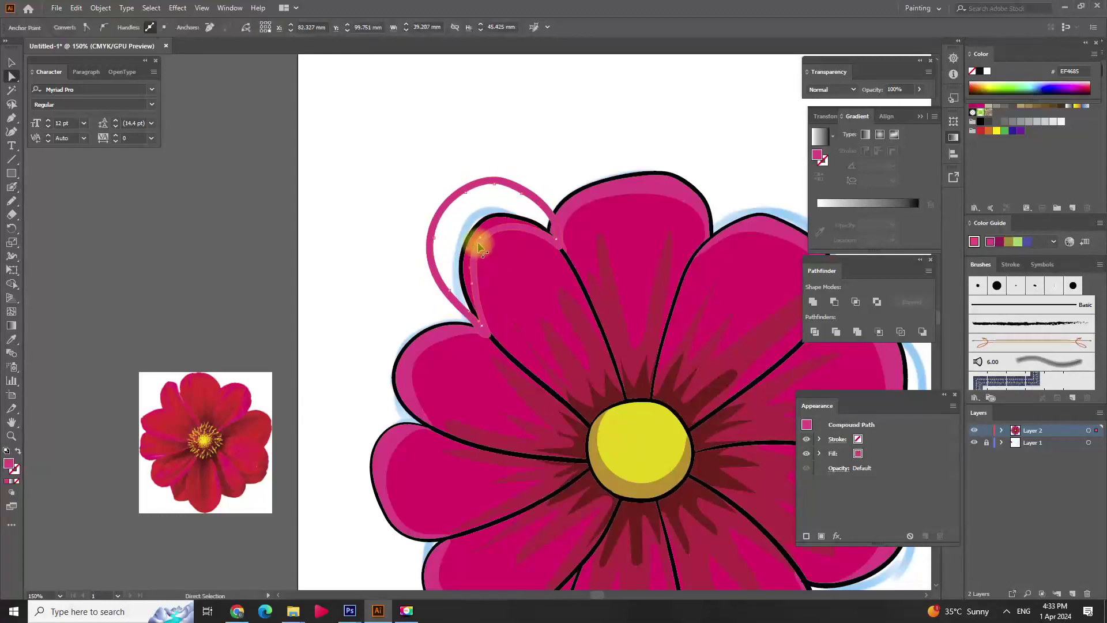
pyautogui.click(527, 257)
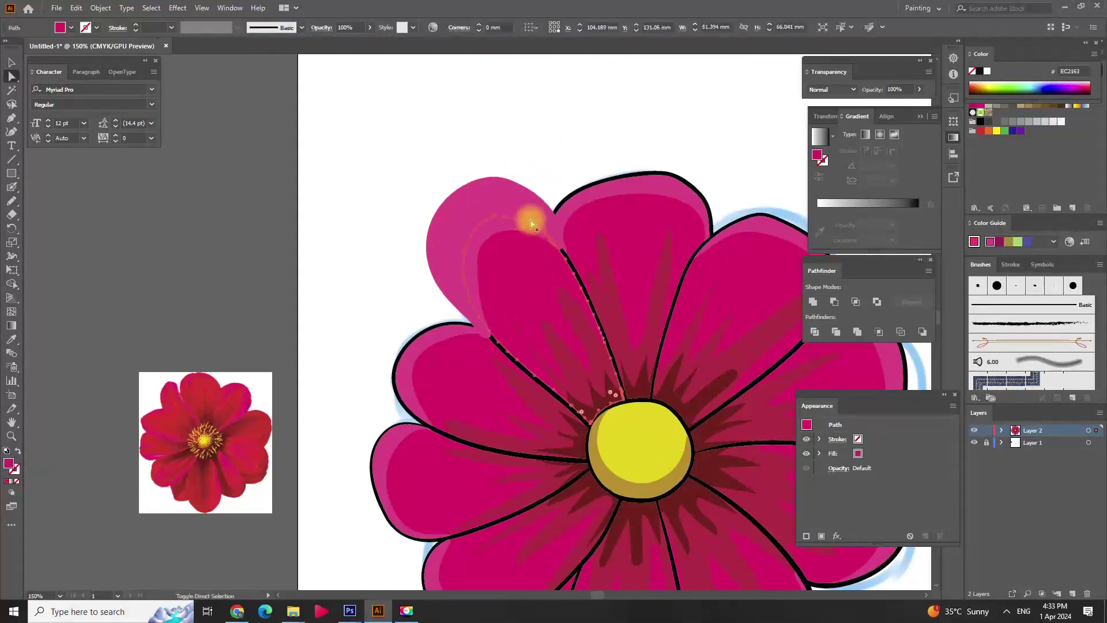
pyautogui.hotkey('ctrl', 'z')
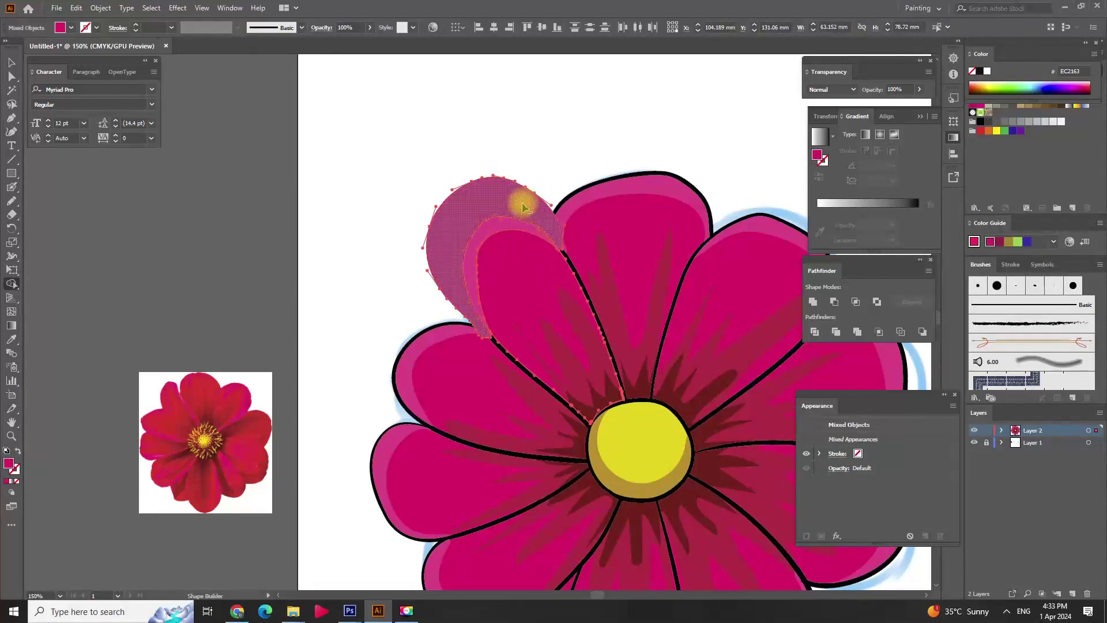
pyautogui.hotkey('ctrl', 'z')
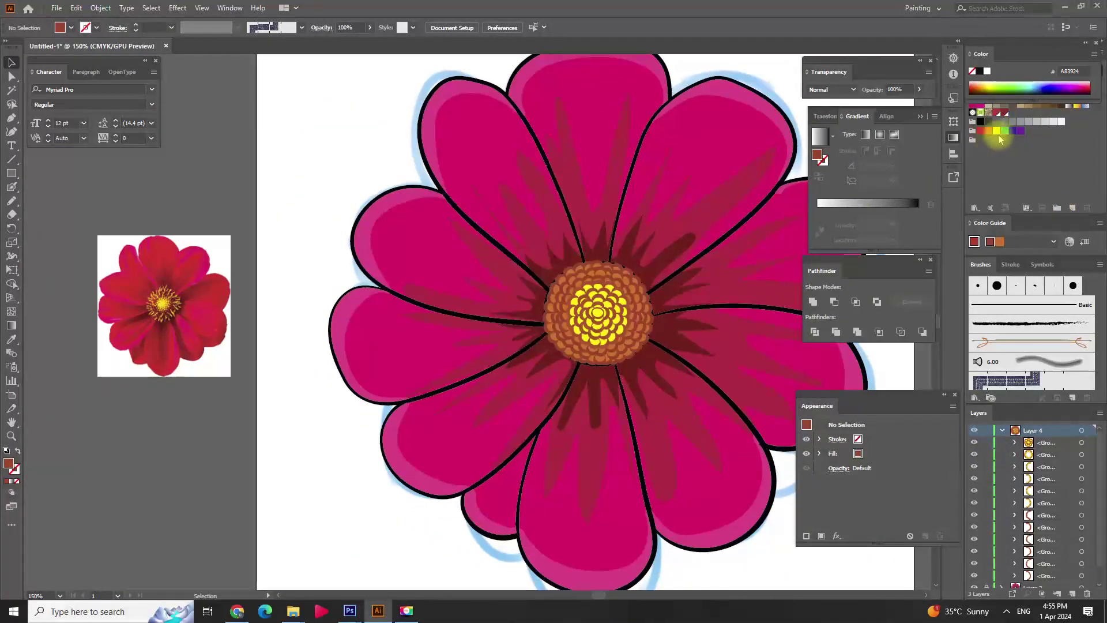
# Step: Recolour the flower centre group, changing its orange to crimson, without saving Color Group 1
pyautogui.click(640, 302)
pyautogui.click(432, 27)
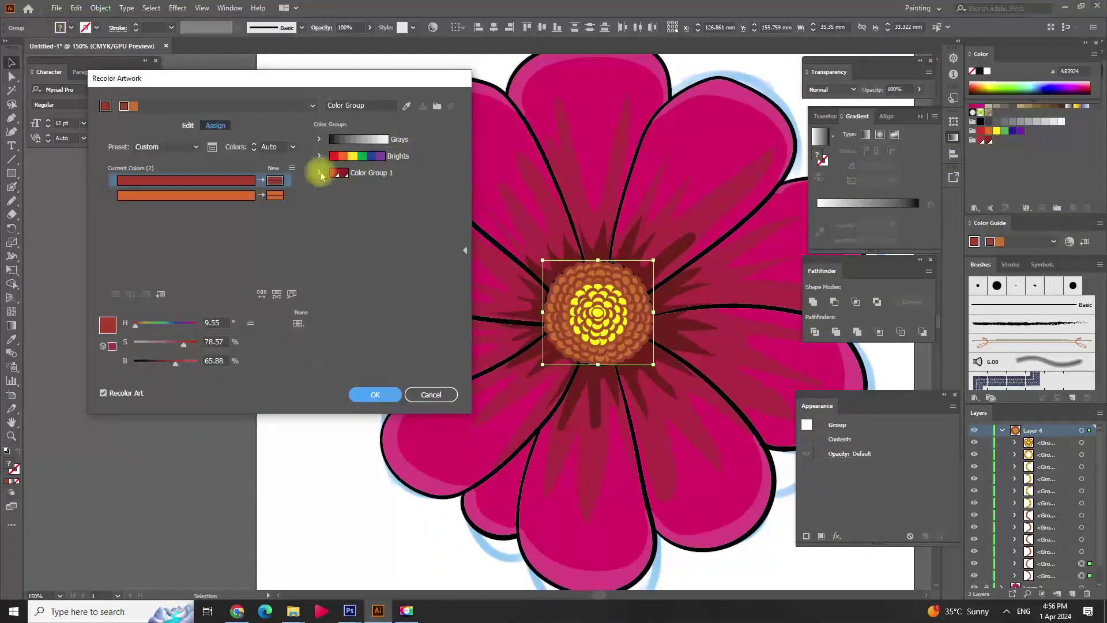
pyautogui.click(276, 191)
pyautogui.click(333, 173)
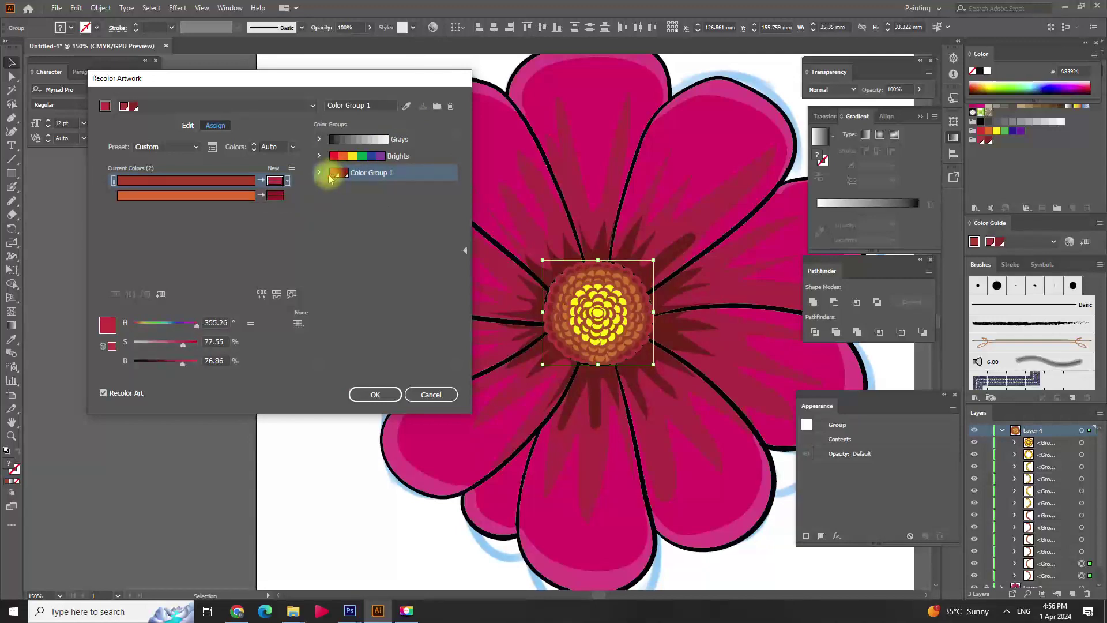
pyautogui.click(338, 172)
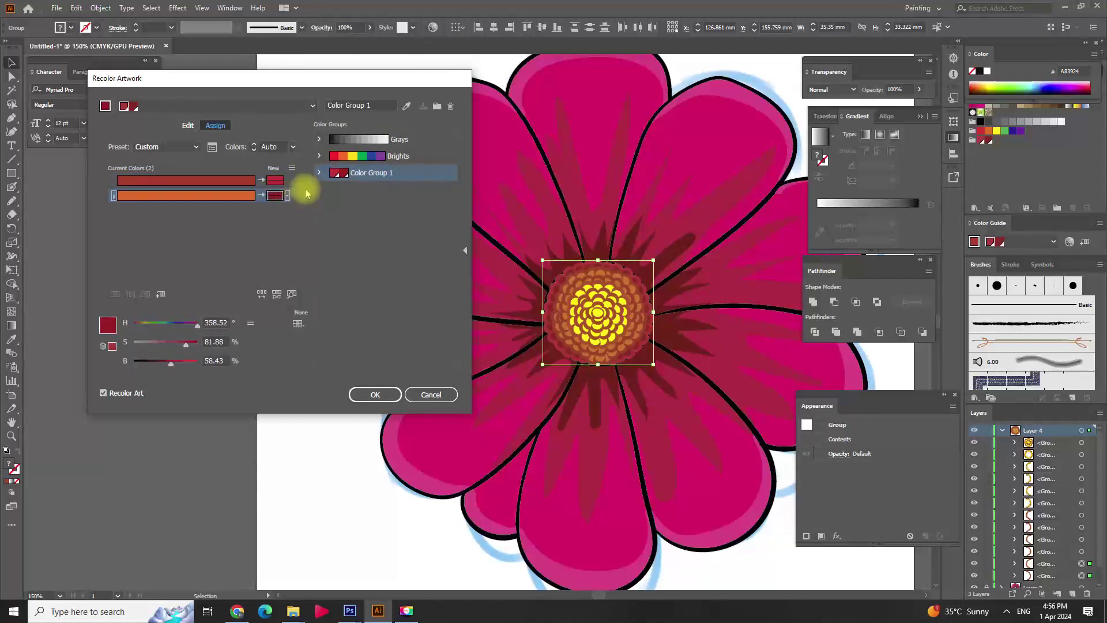
pyautogui.moveTo(254, 196); pyautogui.dragTo(279, 197)
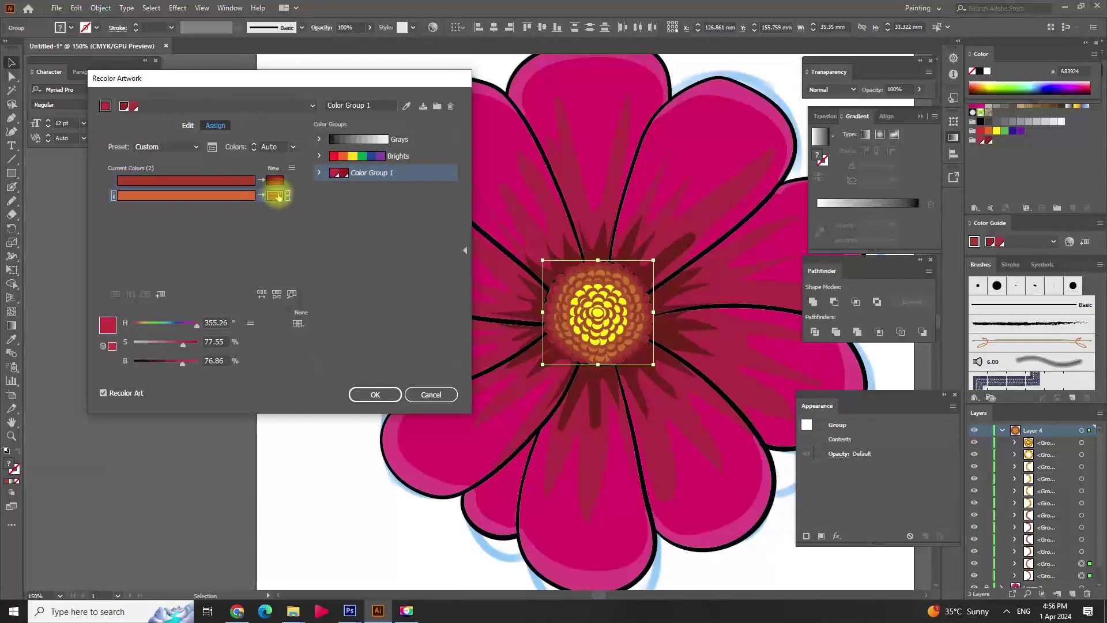
pyautogui.click(431, 394)
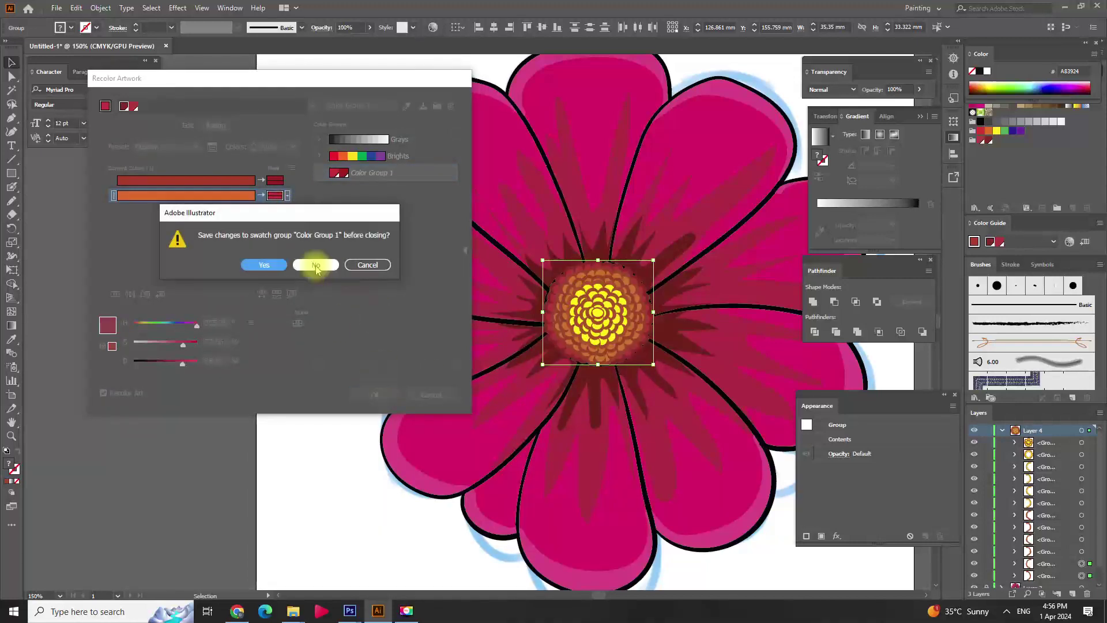
pyautogui.click(316, 261)
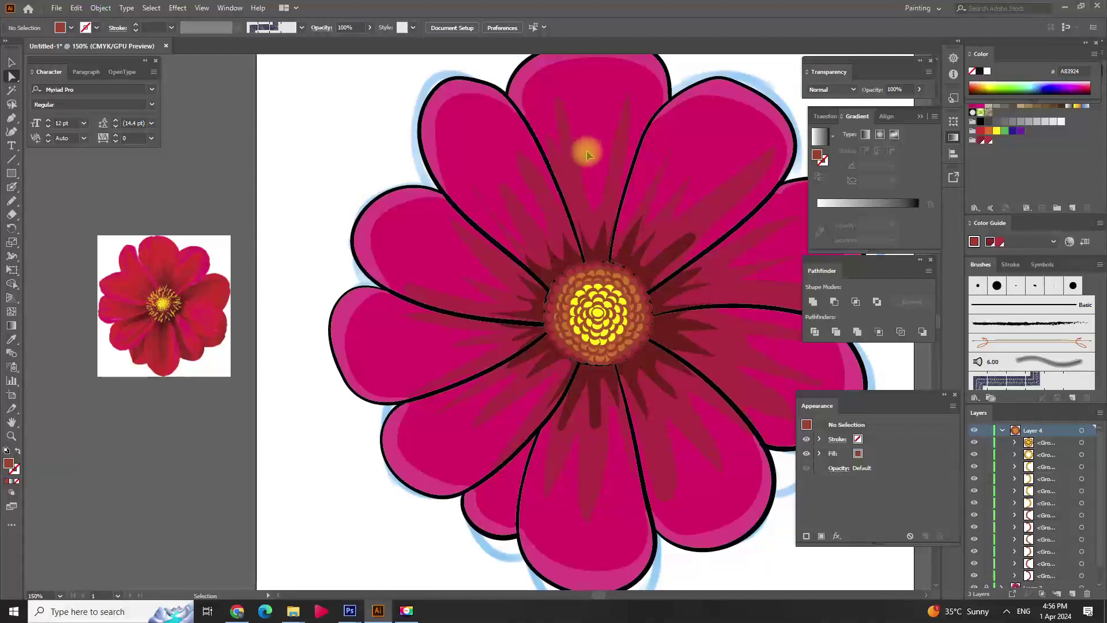
# Step: Navigate to the reference photo and sample its bright yellow florets with the Eyedropper
pyautogui.press('z')
pyautogui.moveTo(611, 212); pyautogui.dragTo(763, 279)
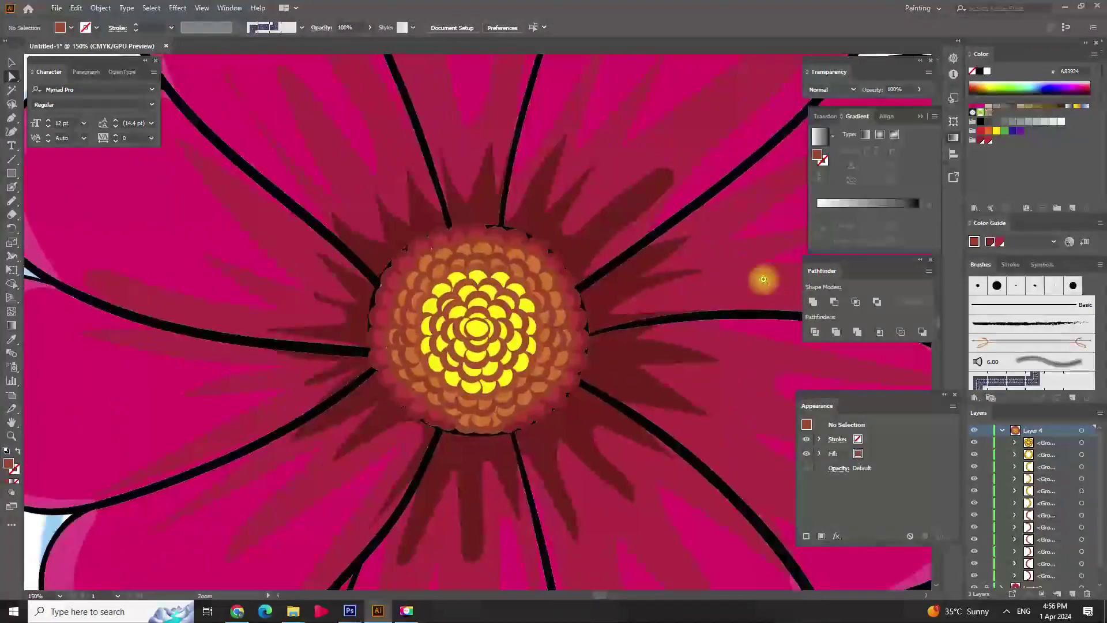
pyautogui.keyDown('alt'); pyautogui.click(756, 278); pyautogui.keyUp('alt')
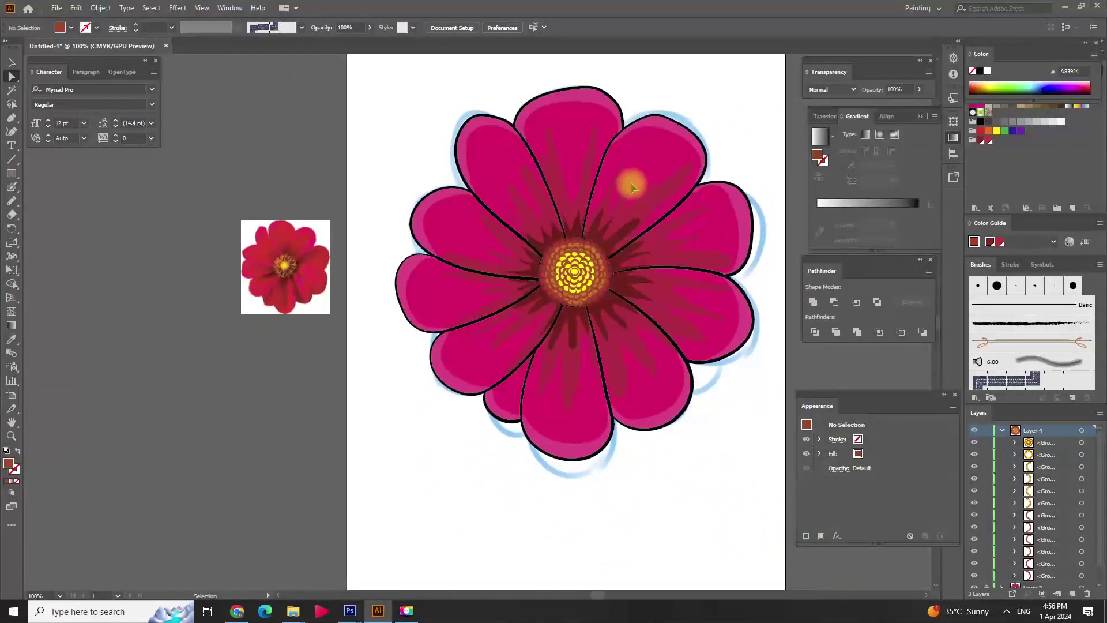
pyautogui.scroll(1, 499, 193)
pyautogui.scroll(1, 513, 210)
pyautogui.scroll(1, 490, 198)
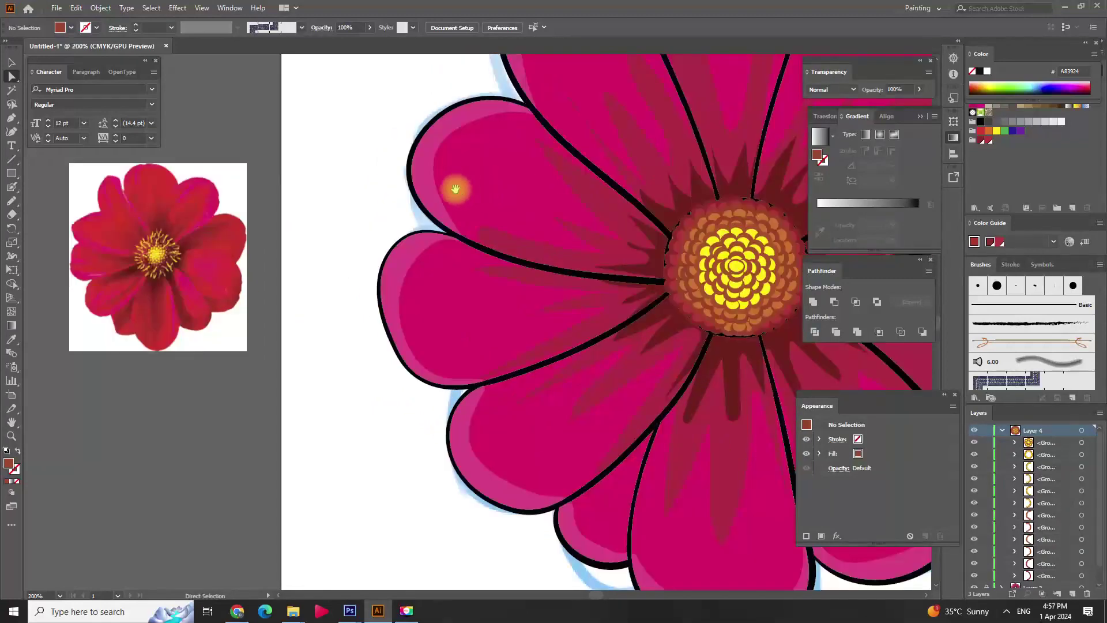
pyautogui.moveTo(456, 190); pyautogui.dragTo(646, 230)
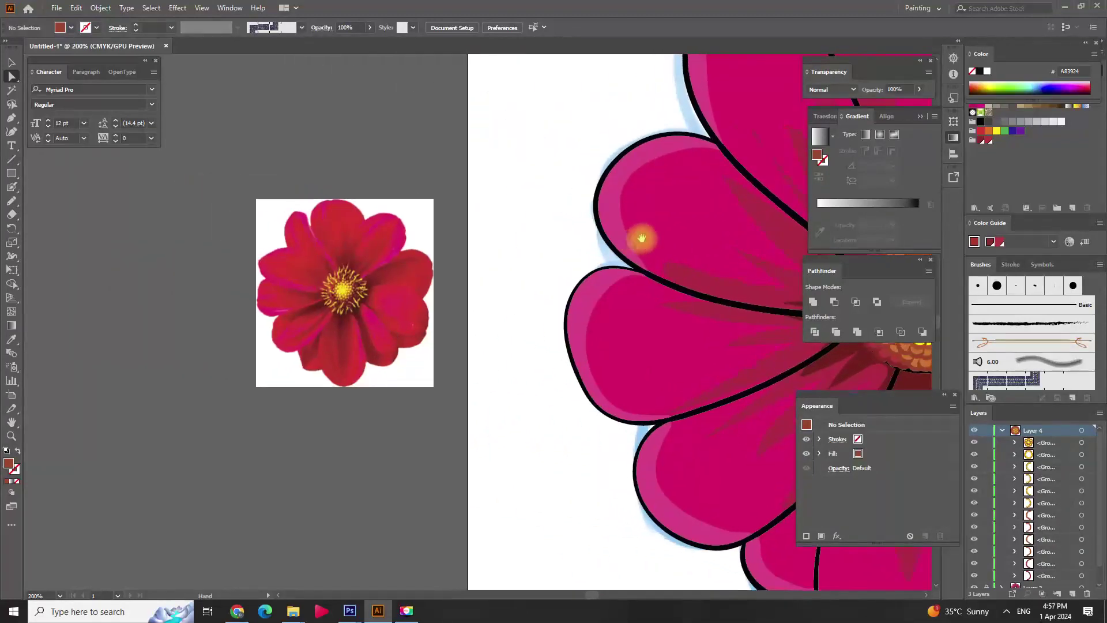
pyautogui.click(1003, 431)
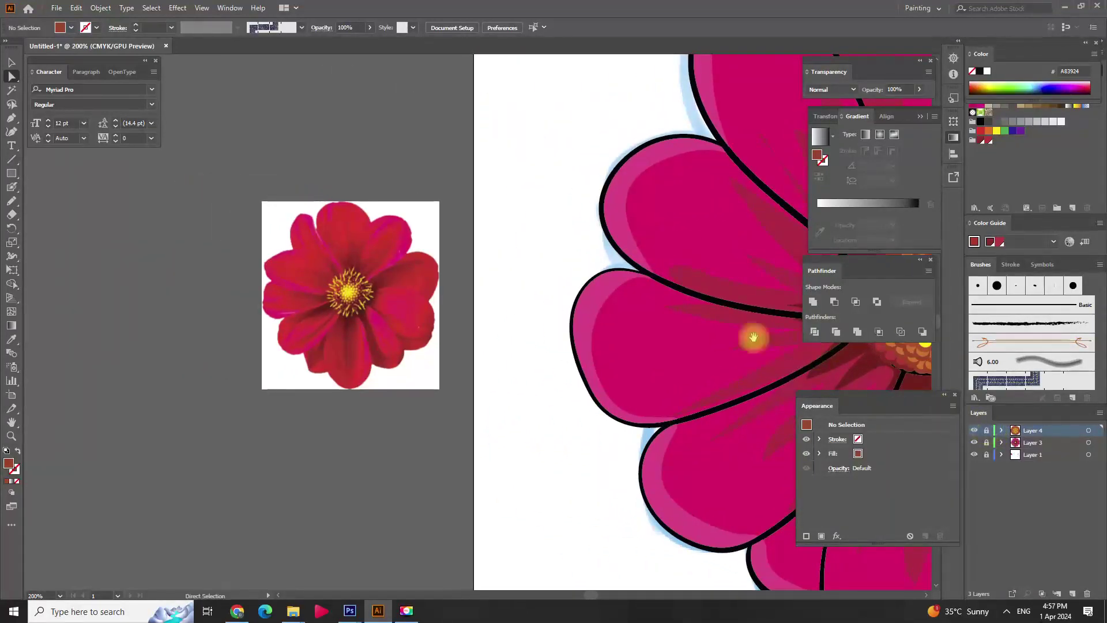
pyautogui.scroll(1, 450, 259)
pyautogui.scroll(2, 295, 256)
pyautogui.press('i')
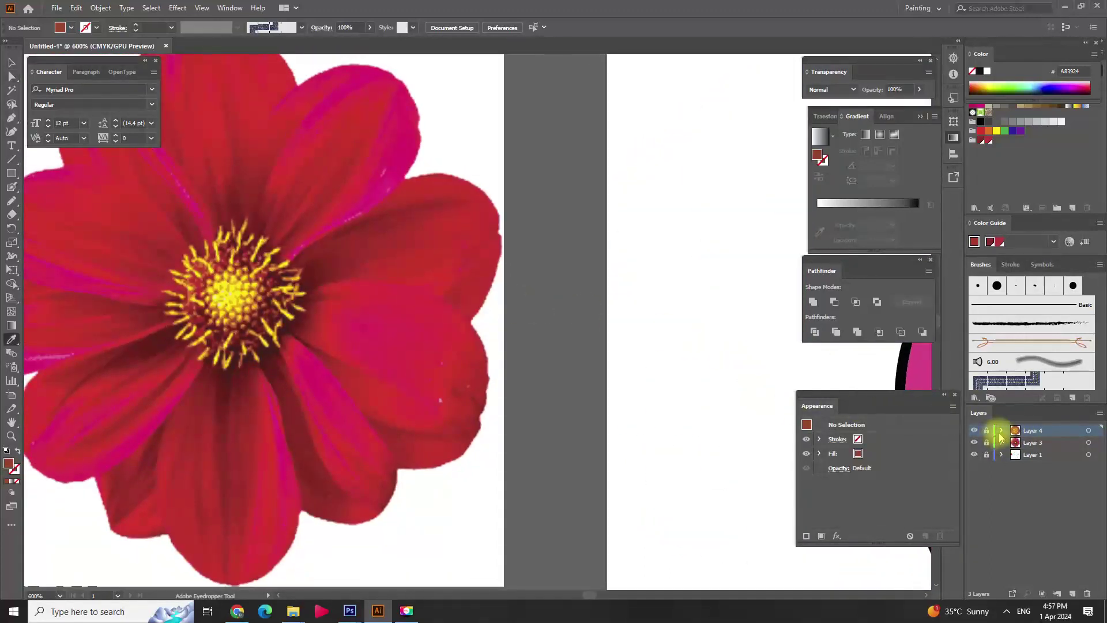
# Step: Add a new Layer 5 at the top of the layer stack for the stamens
pyautogui.click(1002, 431)
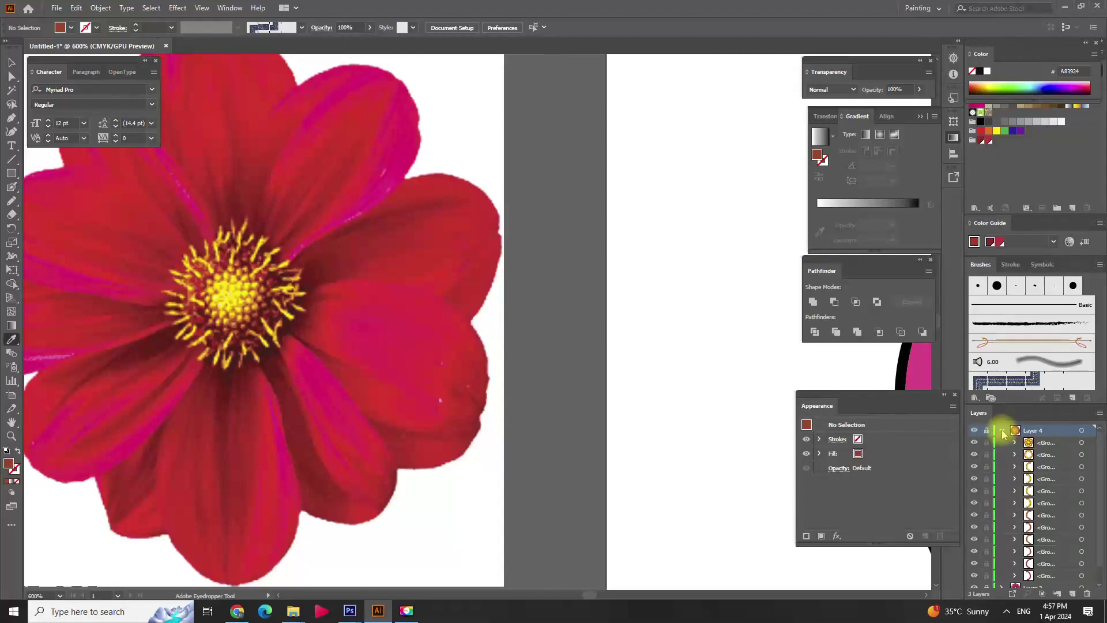
pyautogui.click(1001, 431)
pyautogui.click(1071, 594)
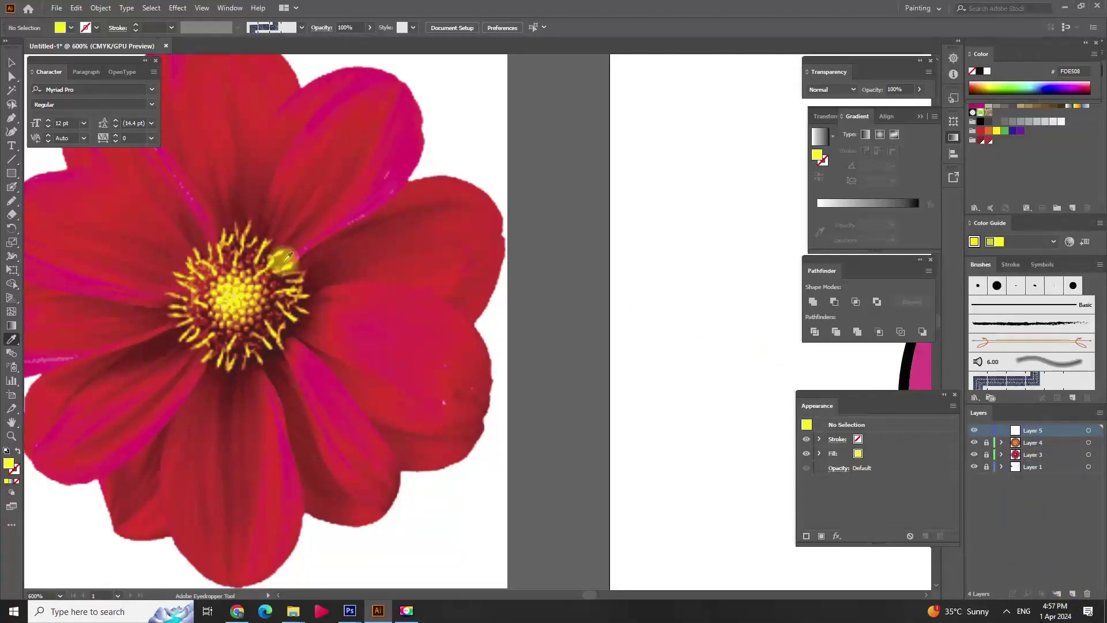
pyautogui.click(12, 186)
pyautogui.moveTo(699, 281); pyautogui.dragTo(594, 277)
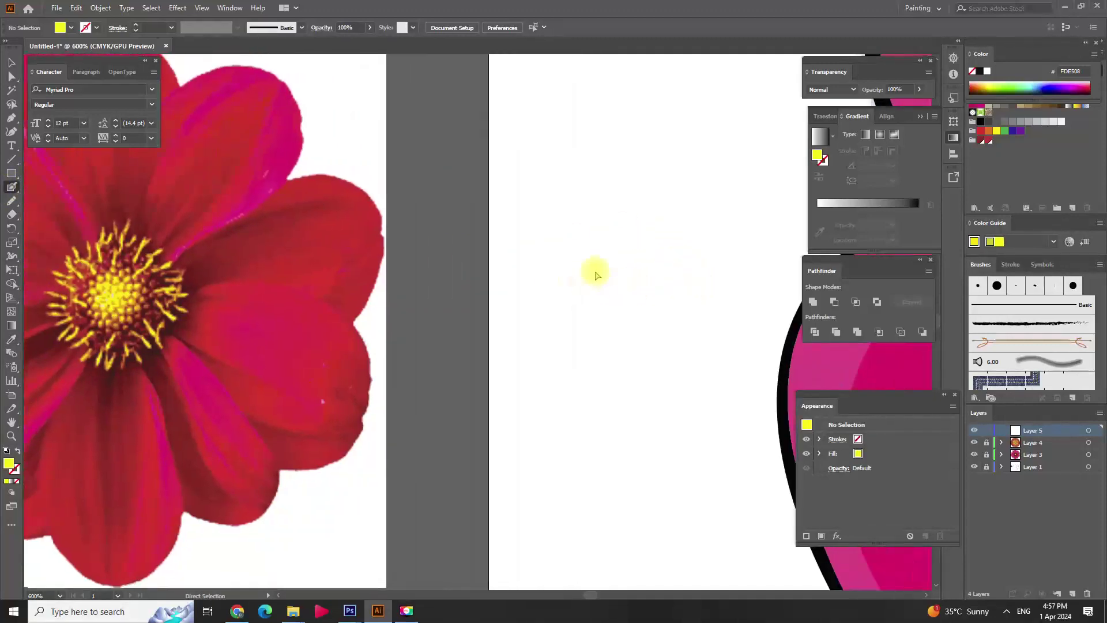
# Step: Zoom in on the flower centre and try painting a curved yellow stamen above it, undoing each attempt
pyautogui.hotkey('ctrl', '-')
pyautogui.moveTo(628, 230)
pyautogui.mouseDown()
pyautogui.moveTo(538, 299)
pyautogui.moveTo(420, 309)
pyautogui.moveTo(463, 279)
pyautogui.moveTo(312, 281)
pyautogui.mouseUp()
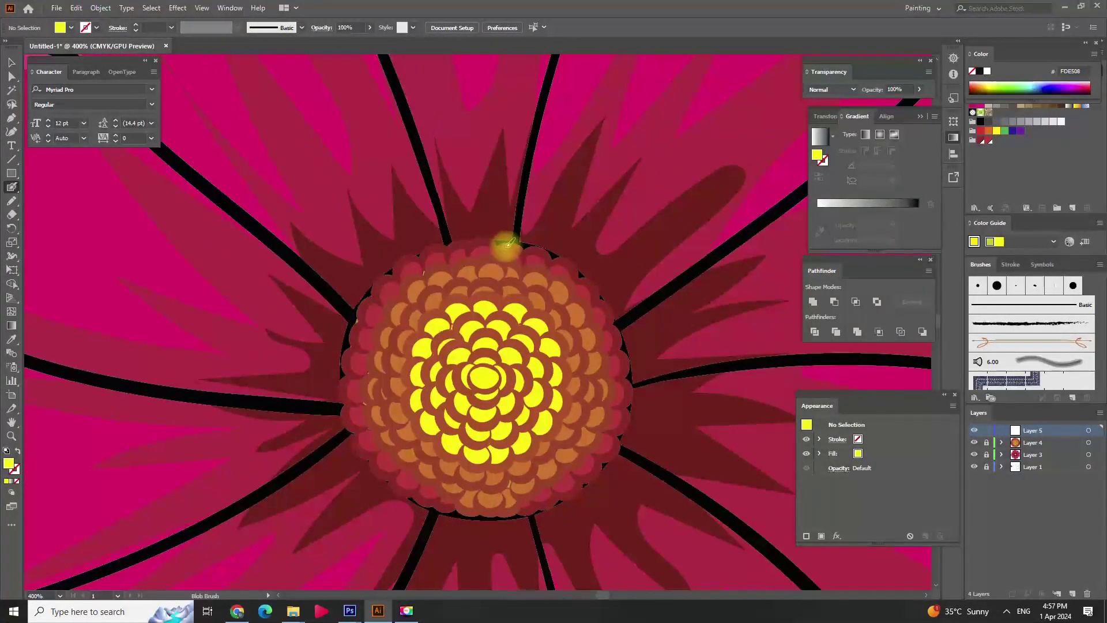
pyautogui.moveTo(484, 246); pyautogui.dragTo(529, 187)
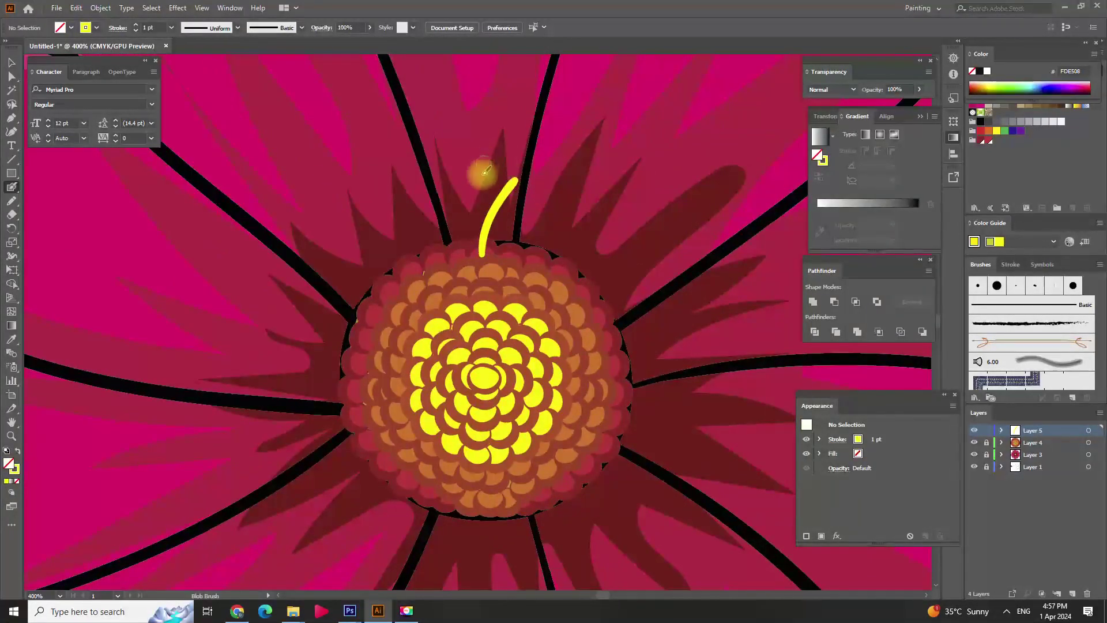
pyautogui.hotkey('ctrl', 'z')
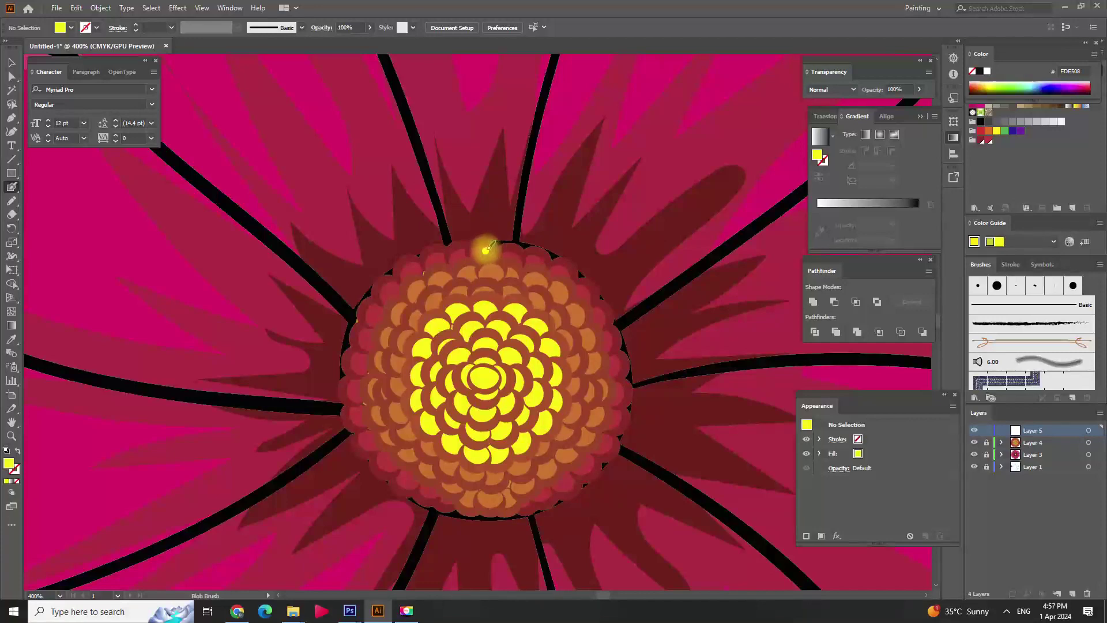
pyautogui.moveTo(485, 249); pyautogui.dragTo(531, 197)
pyautogui.hotkey('ctrl', 'z')
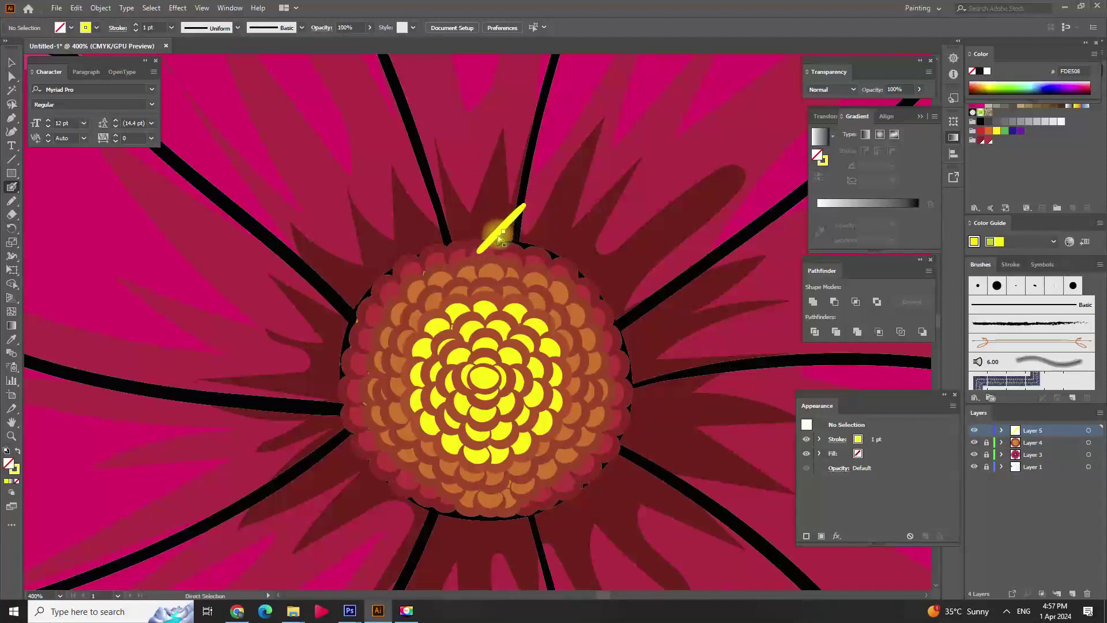
pyautogui.moveTo(471, 254)
pyautogui.mouseDown()
pyautogui.moveTo(523, 200)
pyautogui.moveTo(471, 253)
pyautogui.mouseUp()
pyautogui.hotkey('ctrl', 'z')
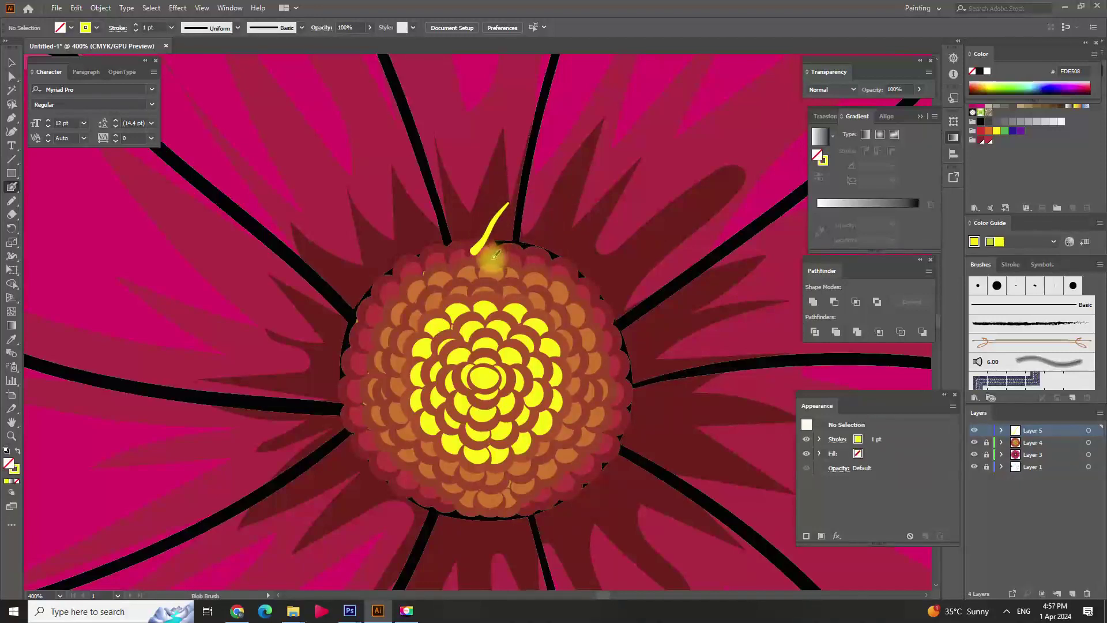
pyautogui.hotkey('ctrl', 'z')
# Step: Paint three curved yellow stamens at the upper right and right of the centre
pyautogui.moveTo(563, 224); pyautogui.dragTo(517, 250)
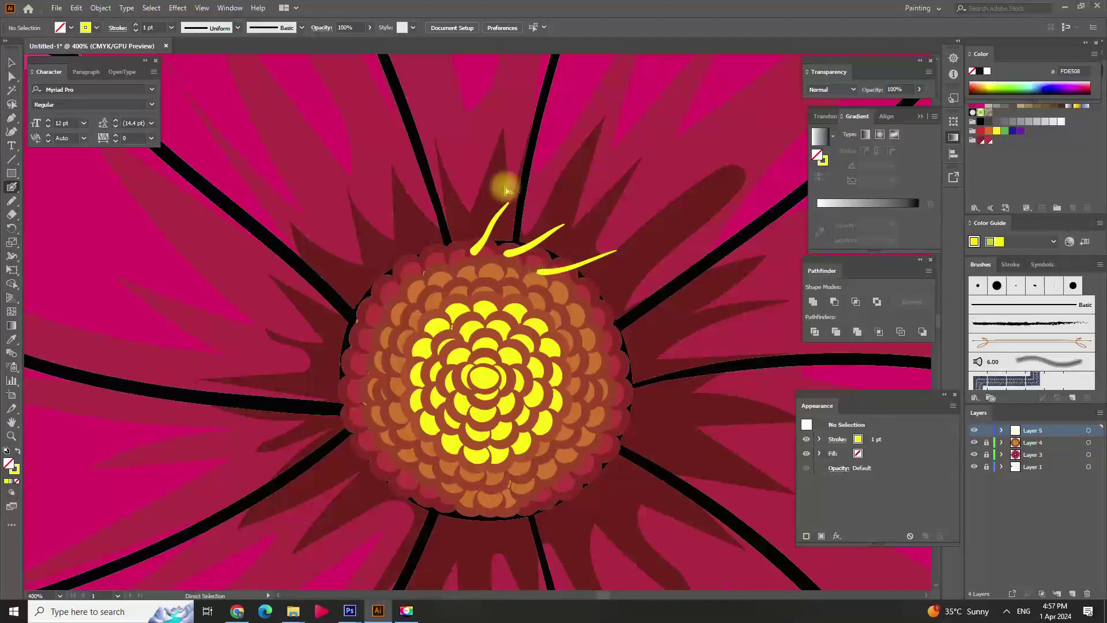
pyautogui.moveTo(616, 257); pyautogui.dragTo(558, 274)
pyautogui.scroll(-2, 634, 254)
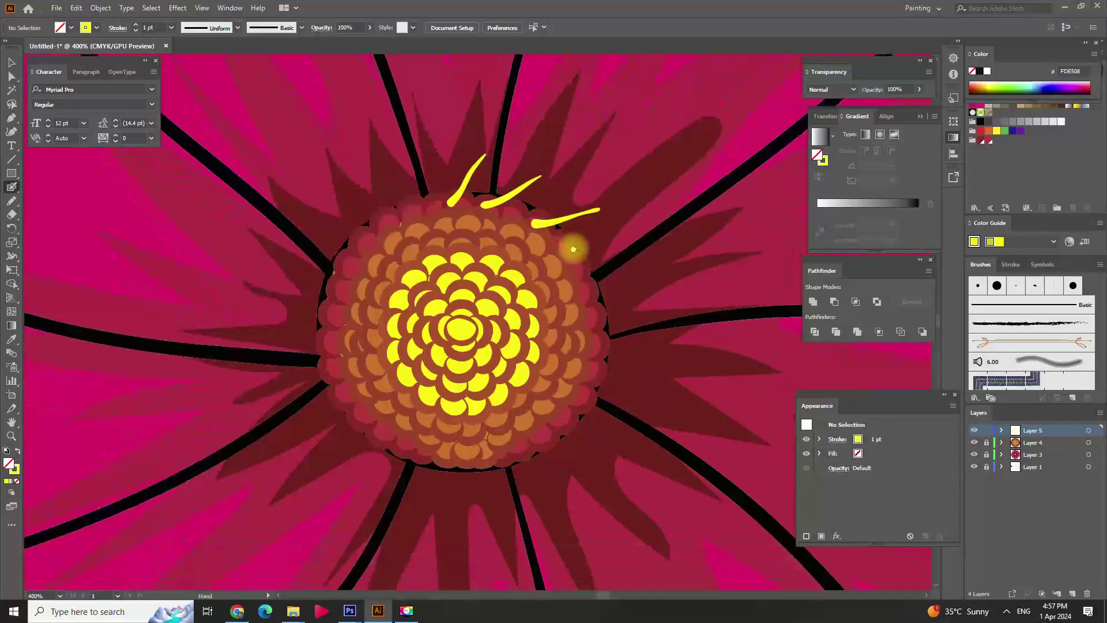
pyautogui.moveTo(644, 267); pyautogui.dragTo(576, 253)
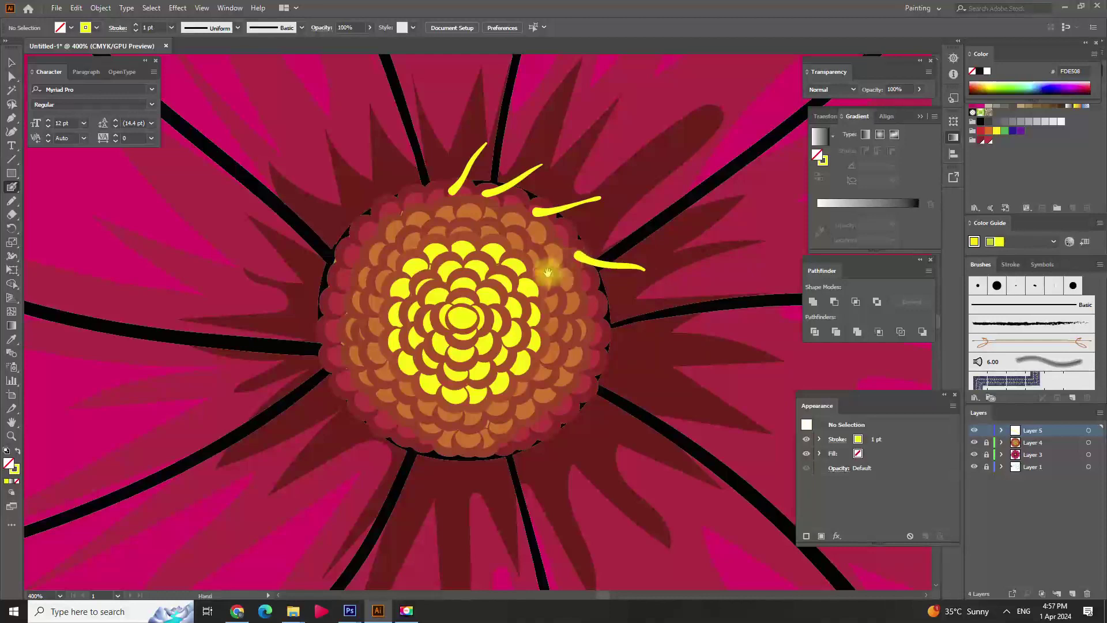
pyautogui.hotkey('ctrl', '-')
pyautogui.hotkey('ctrl', '-')
pyautogui.hotkey('ctrl', '-')
pyautogui.moveTo(492, 248); pyautogui.dragTo(598, 248)
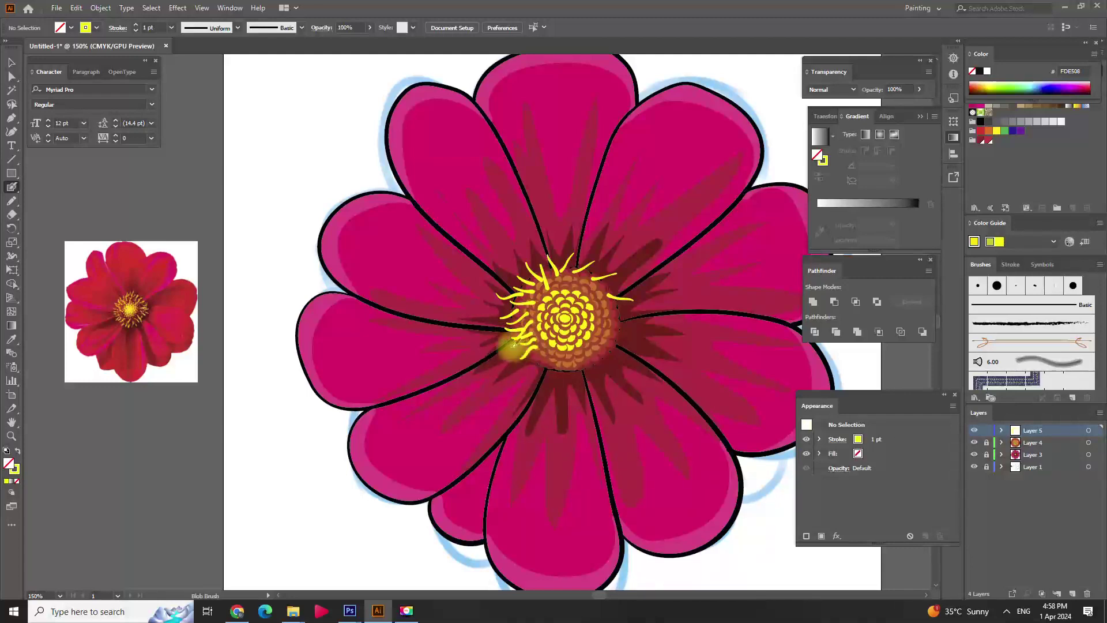
# Step: Add short yellow Blob Brush stamens below and at the lower right of the orange centre
pyautogui.moveTo(555, 333); pyautogui.dragTo(552, 332)
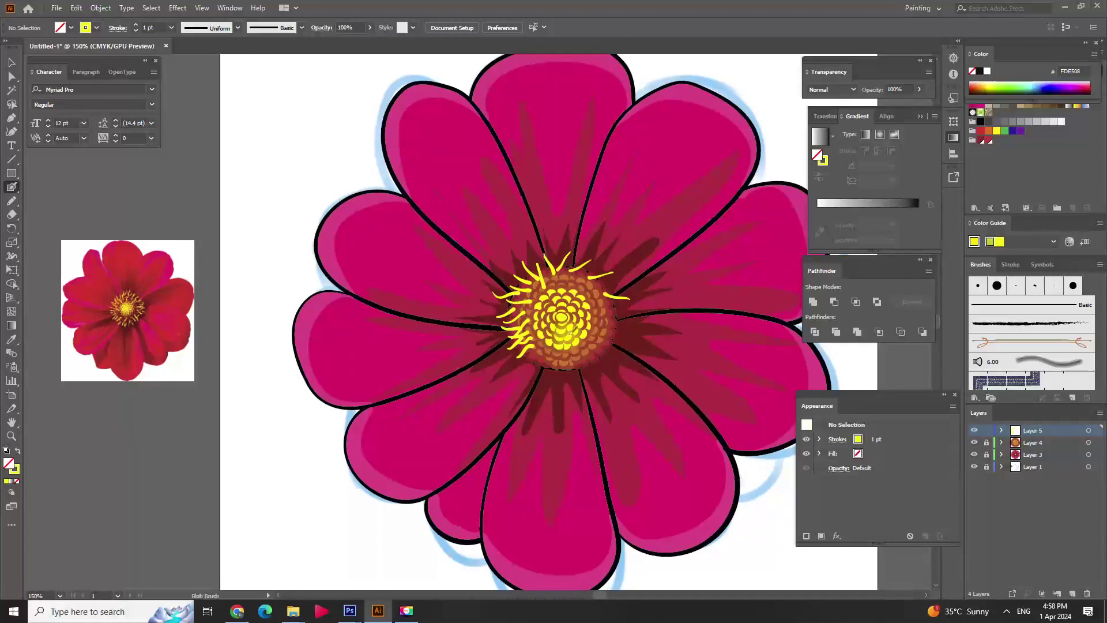
pyautogui.moveTo(586, 351); pyautogui.dragTo(592, 366)
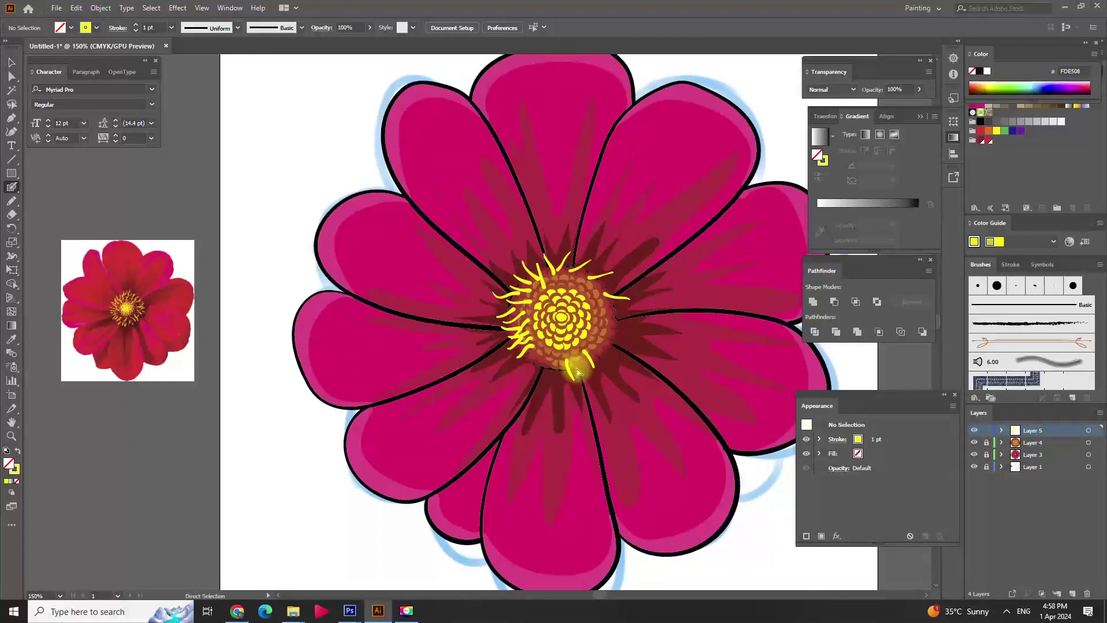
pyautogui.moveTo(576, 359); pyautogui.dragTo(563, 366)
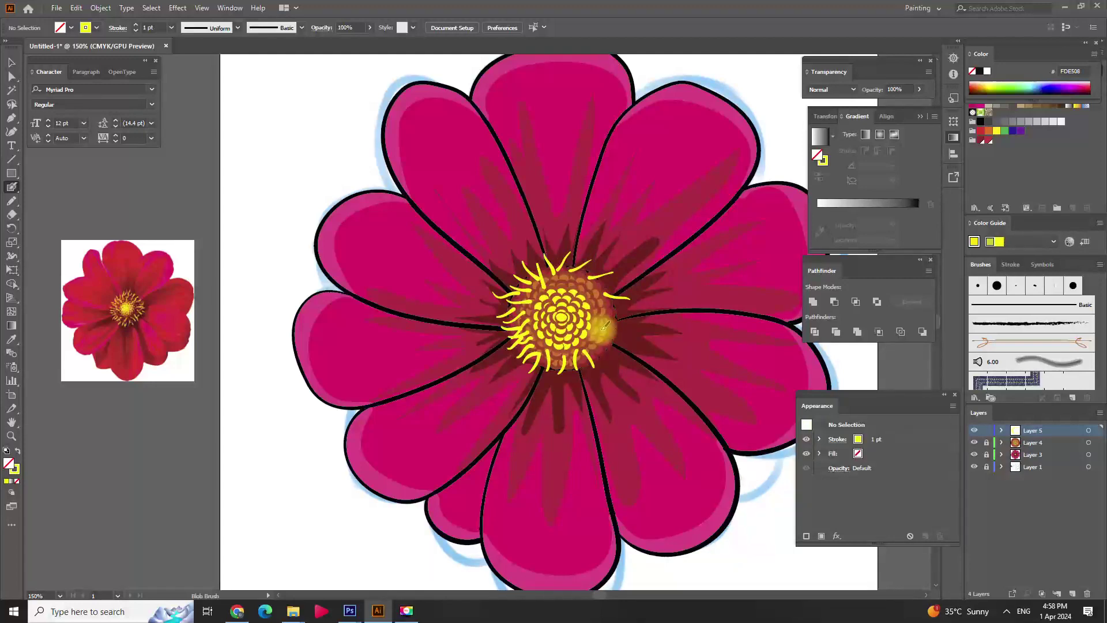
pyautogui.moveTo(597, 334)
pyautogui.mouseDown()
pyautogui.moveTo(605, 352)
pyautogui.moveTo(594, 335)
pyautogui.mouseUp()
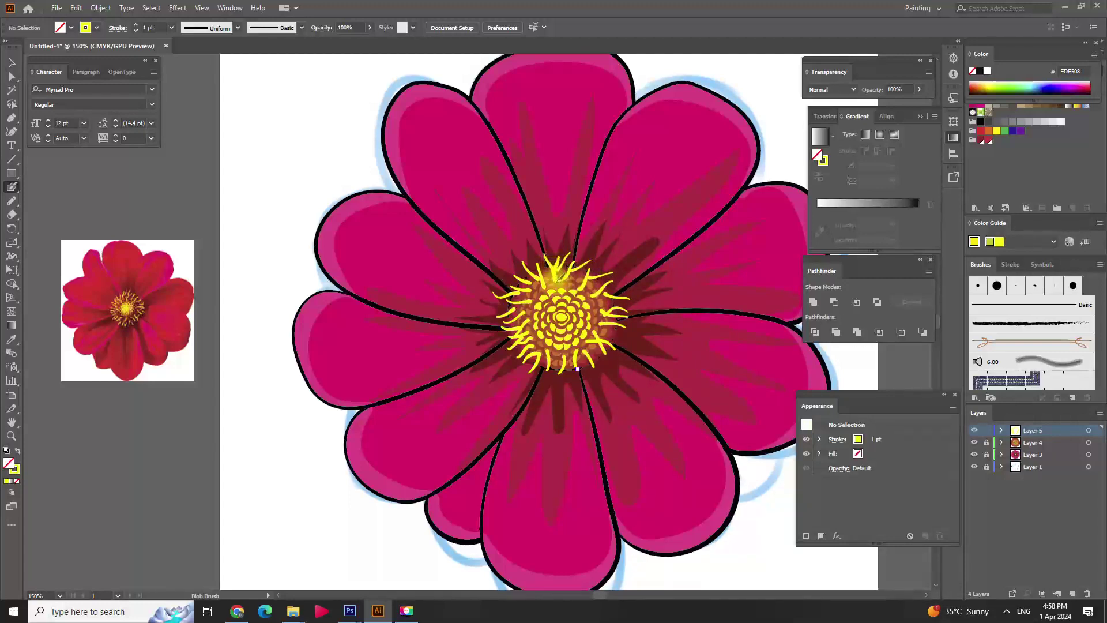
pyautogui.moveTo(594, 281); pyautogui.dragTo(575, 270)
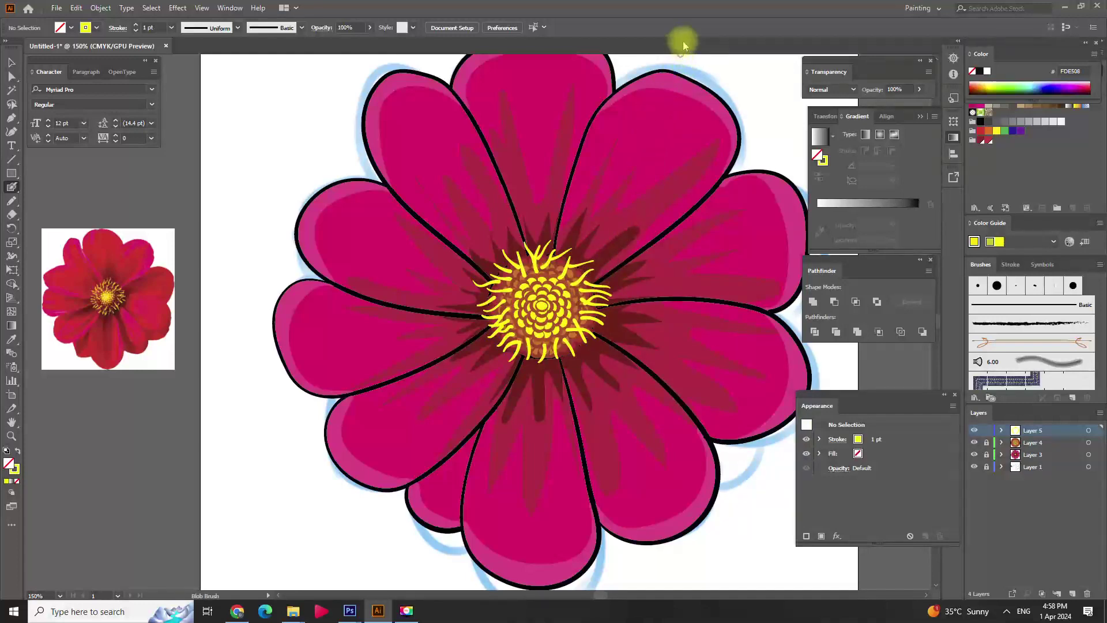
pyautogui.hotkey('ctrl', '-')
pyautogui.hotkey('ctrl', '-')
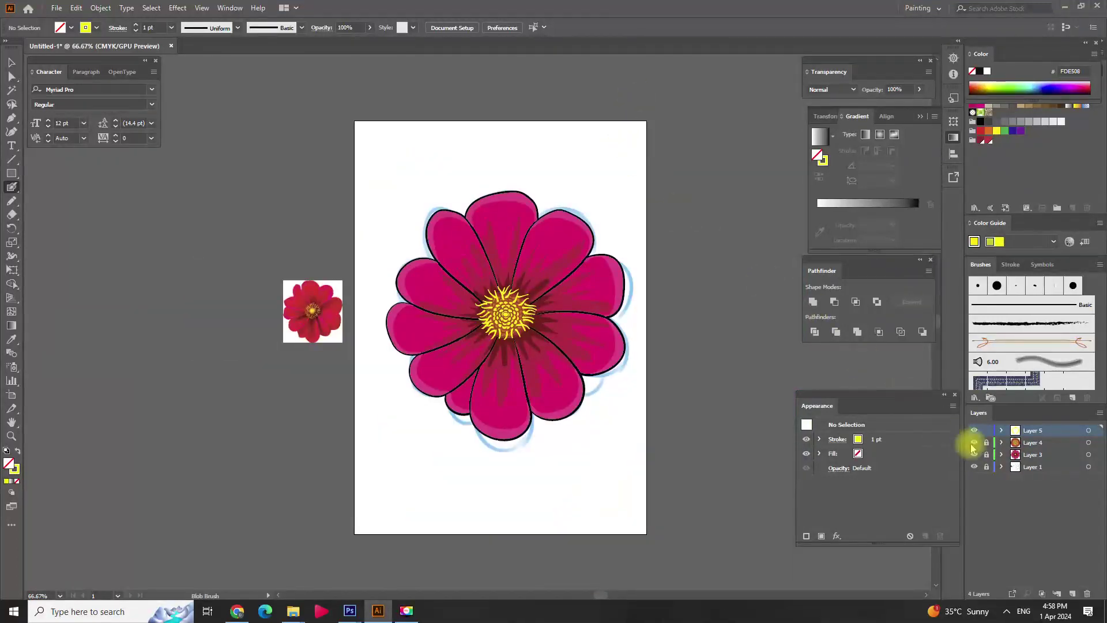
# Step: Hide Layer 1's reference photo and blue sketch, and lock Layer 5
pyautogui.click(974, 466)
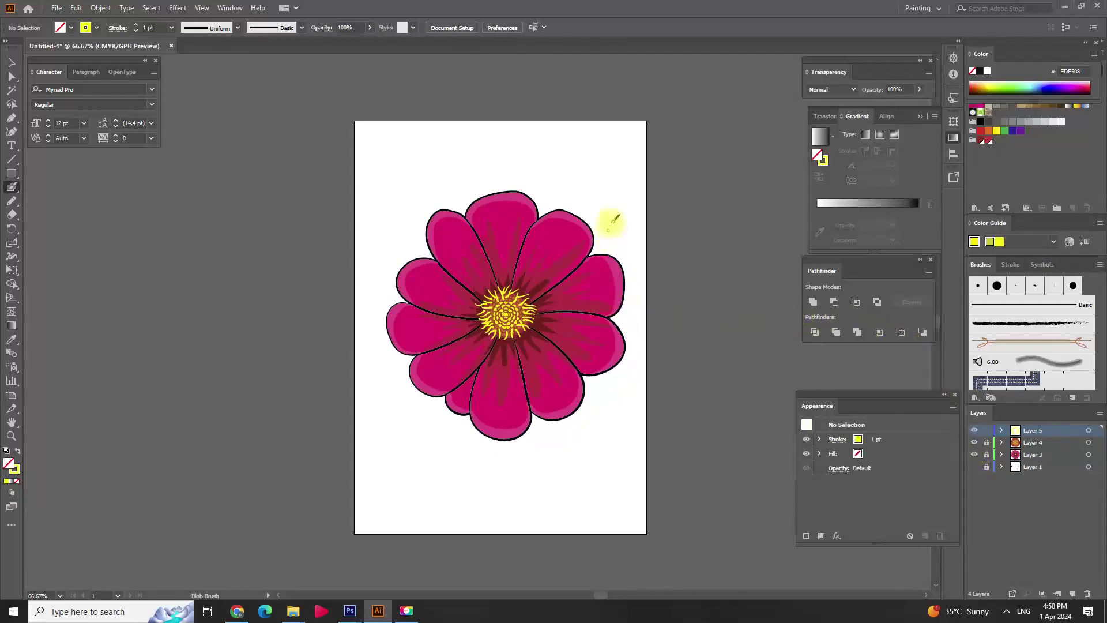
pyautogui.click(986, 431)
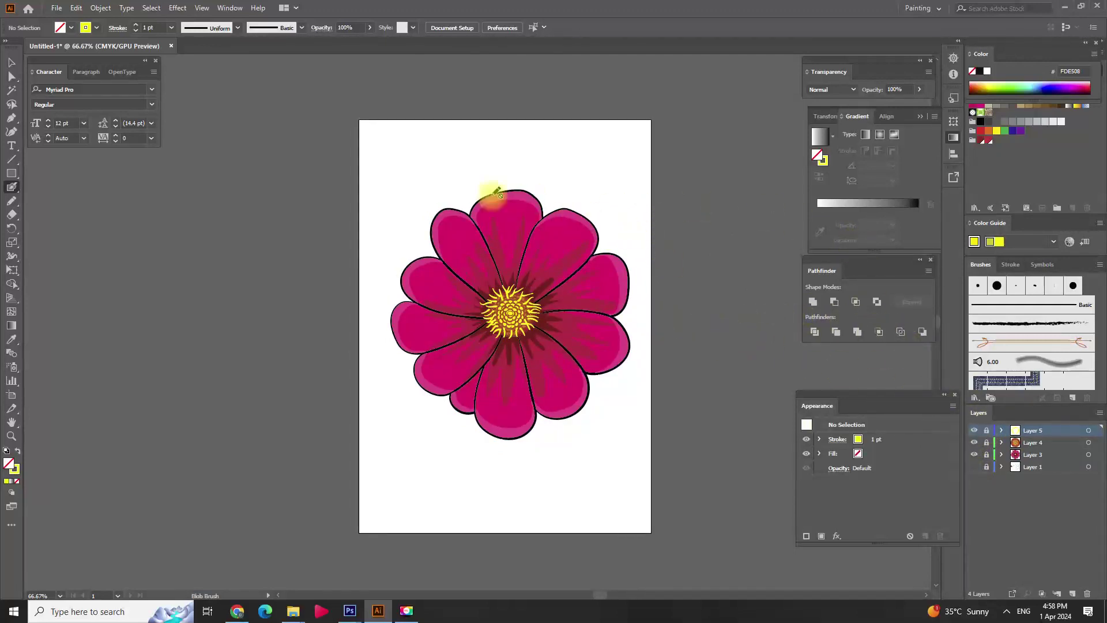